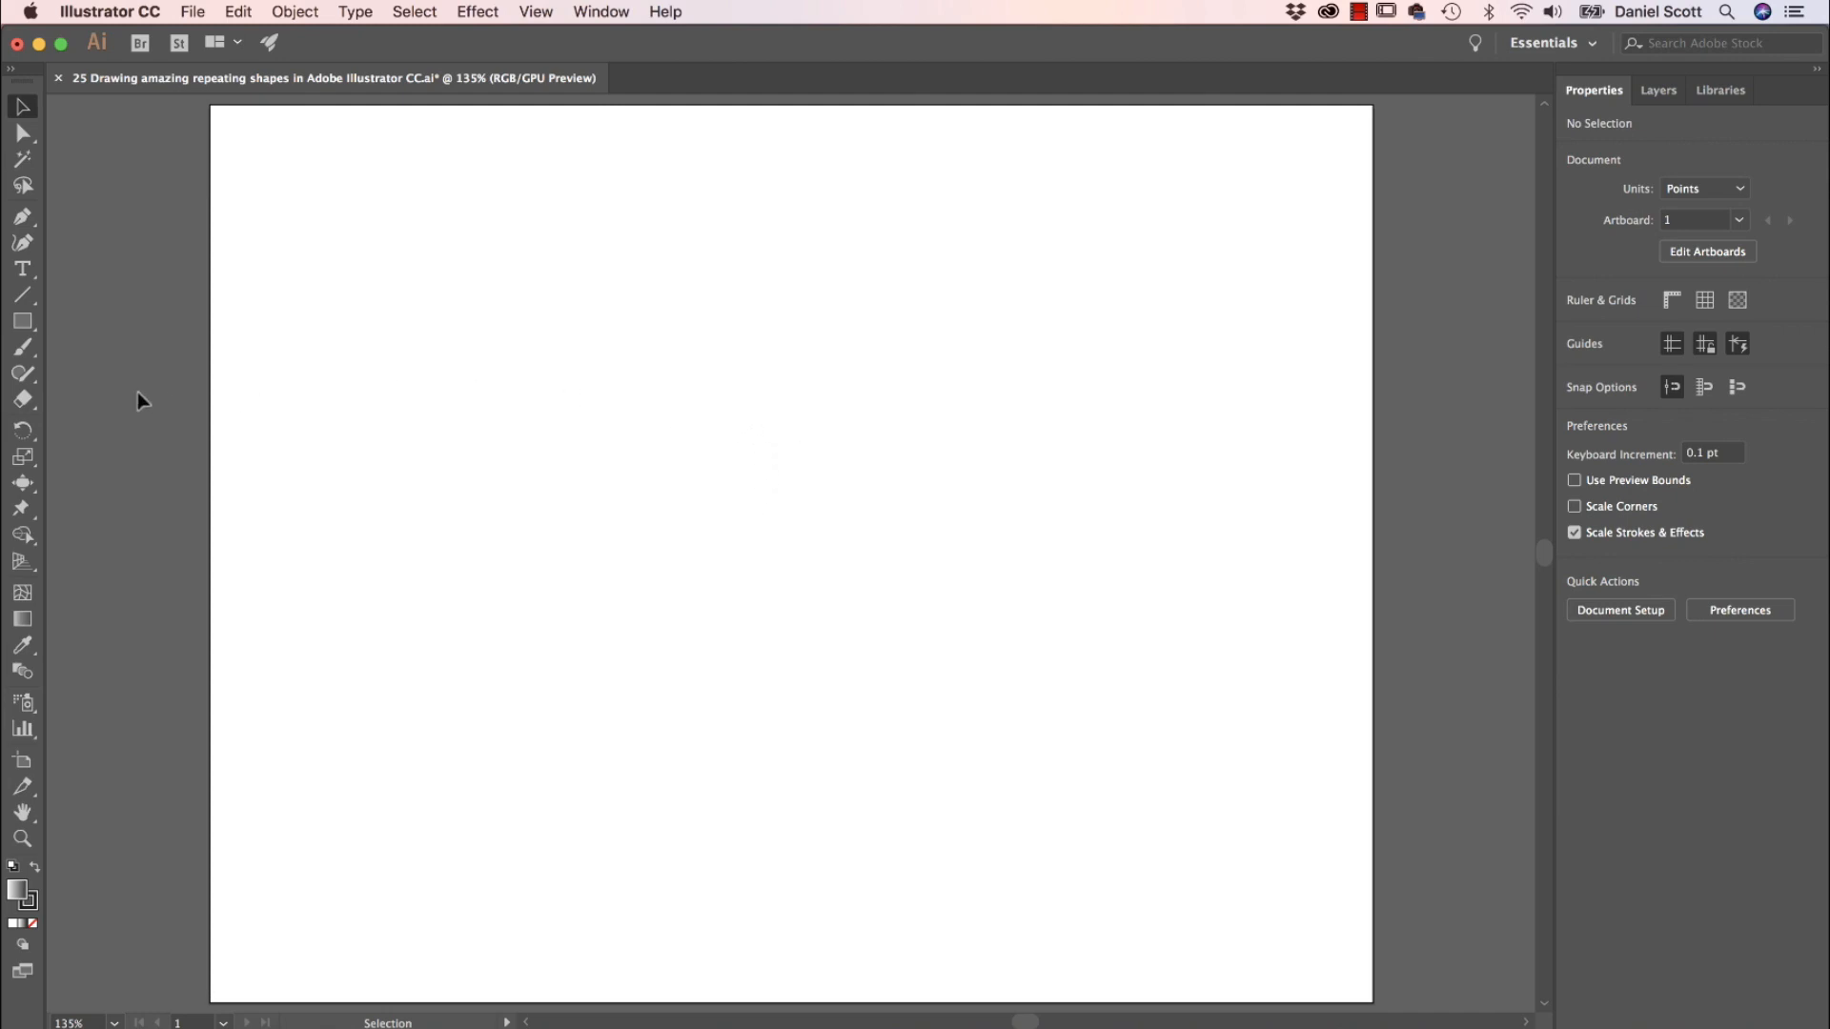
Draw a trial five-pointed star about 381 by 375 pt near the artboard's upper middle and delete it.
left_click(32, 324)
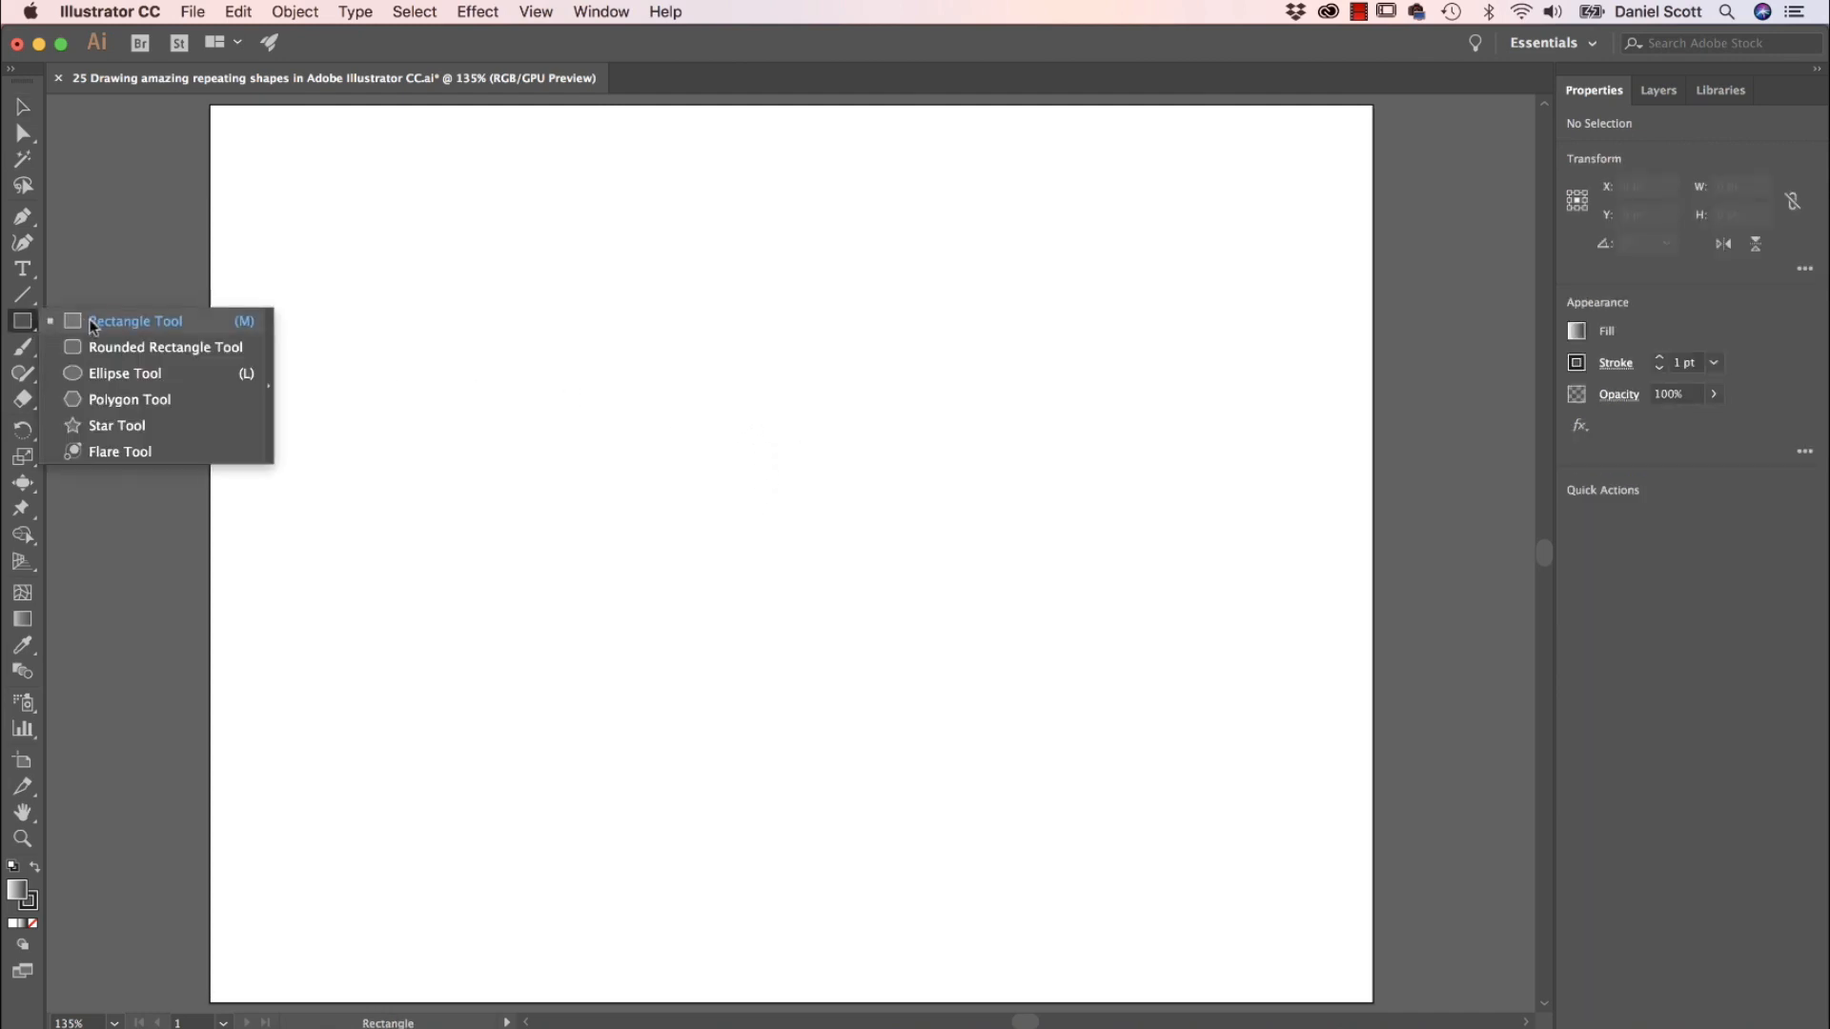
left_click(115, 426)
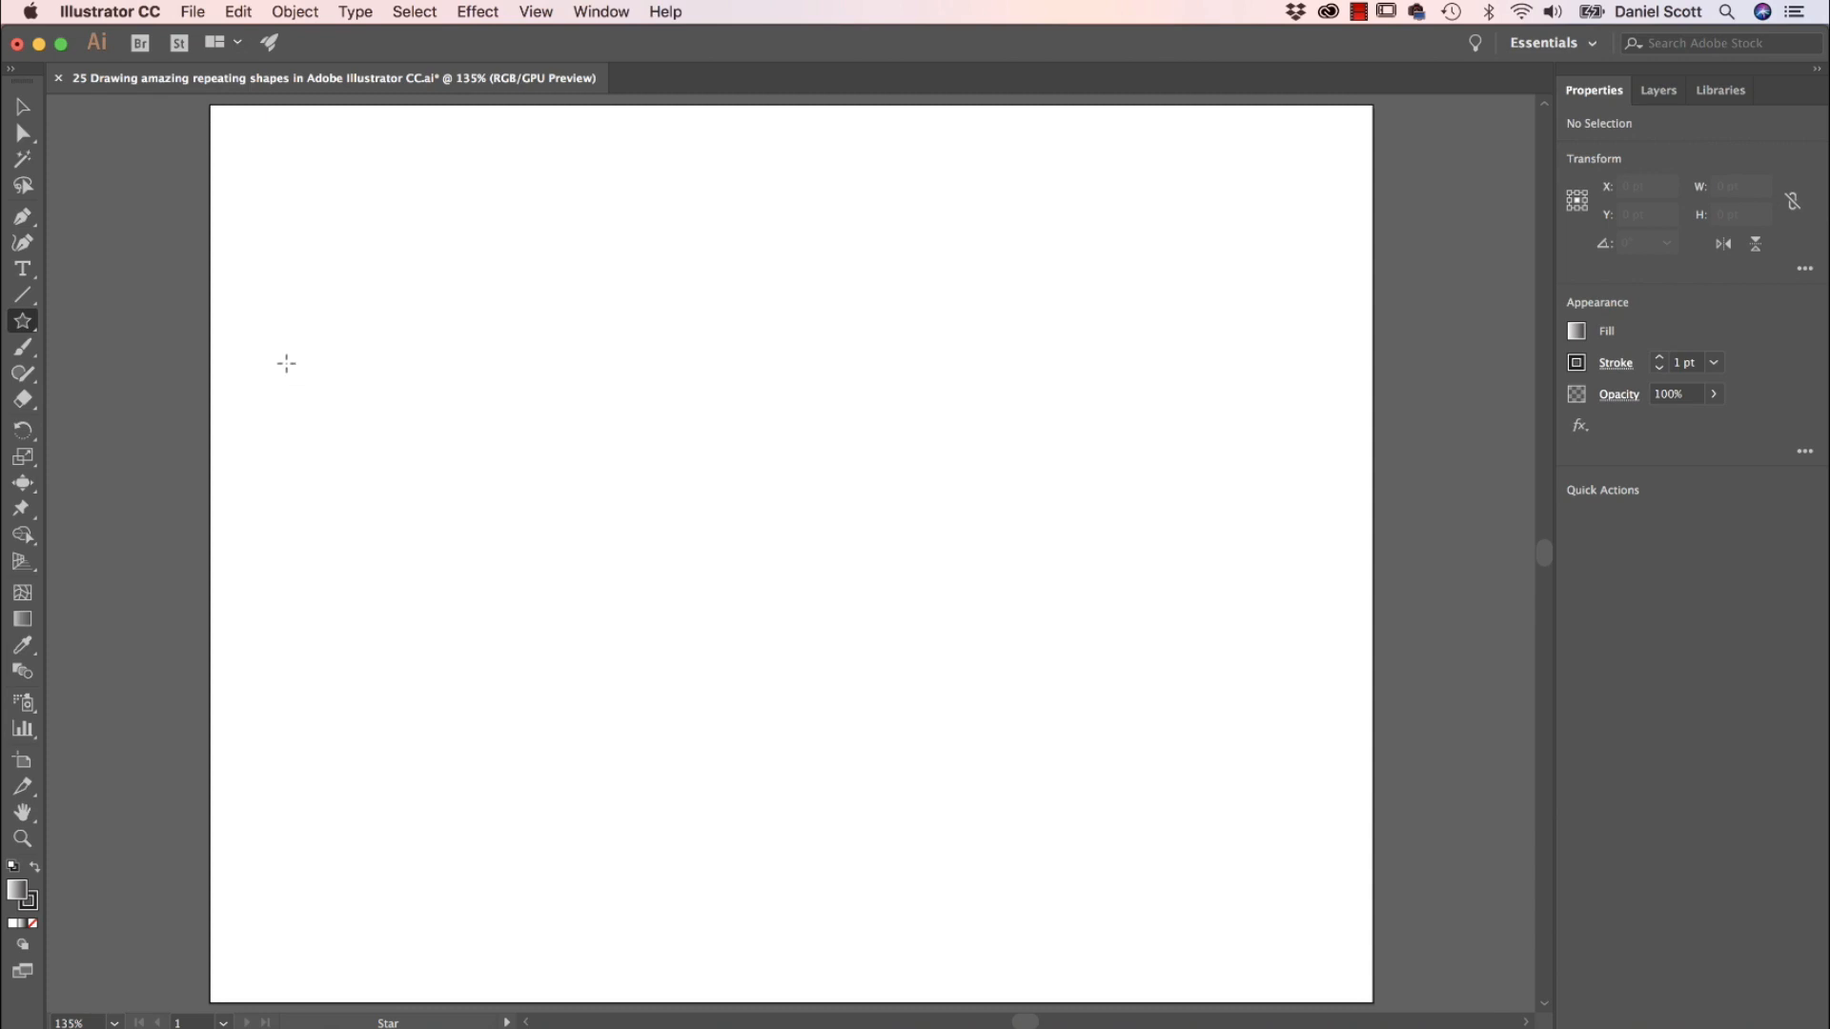
left_click_drag(737, 380, 937, 597)
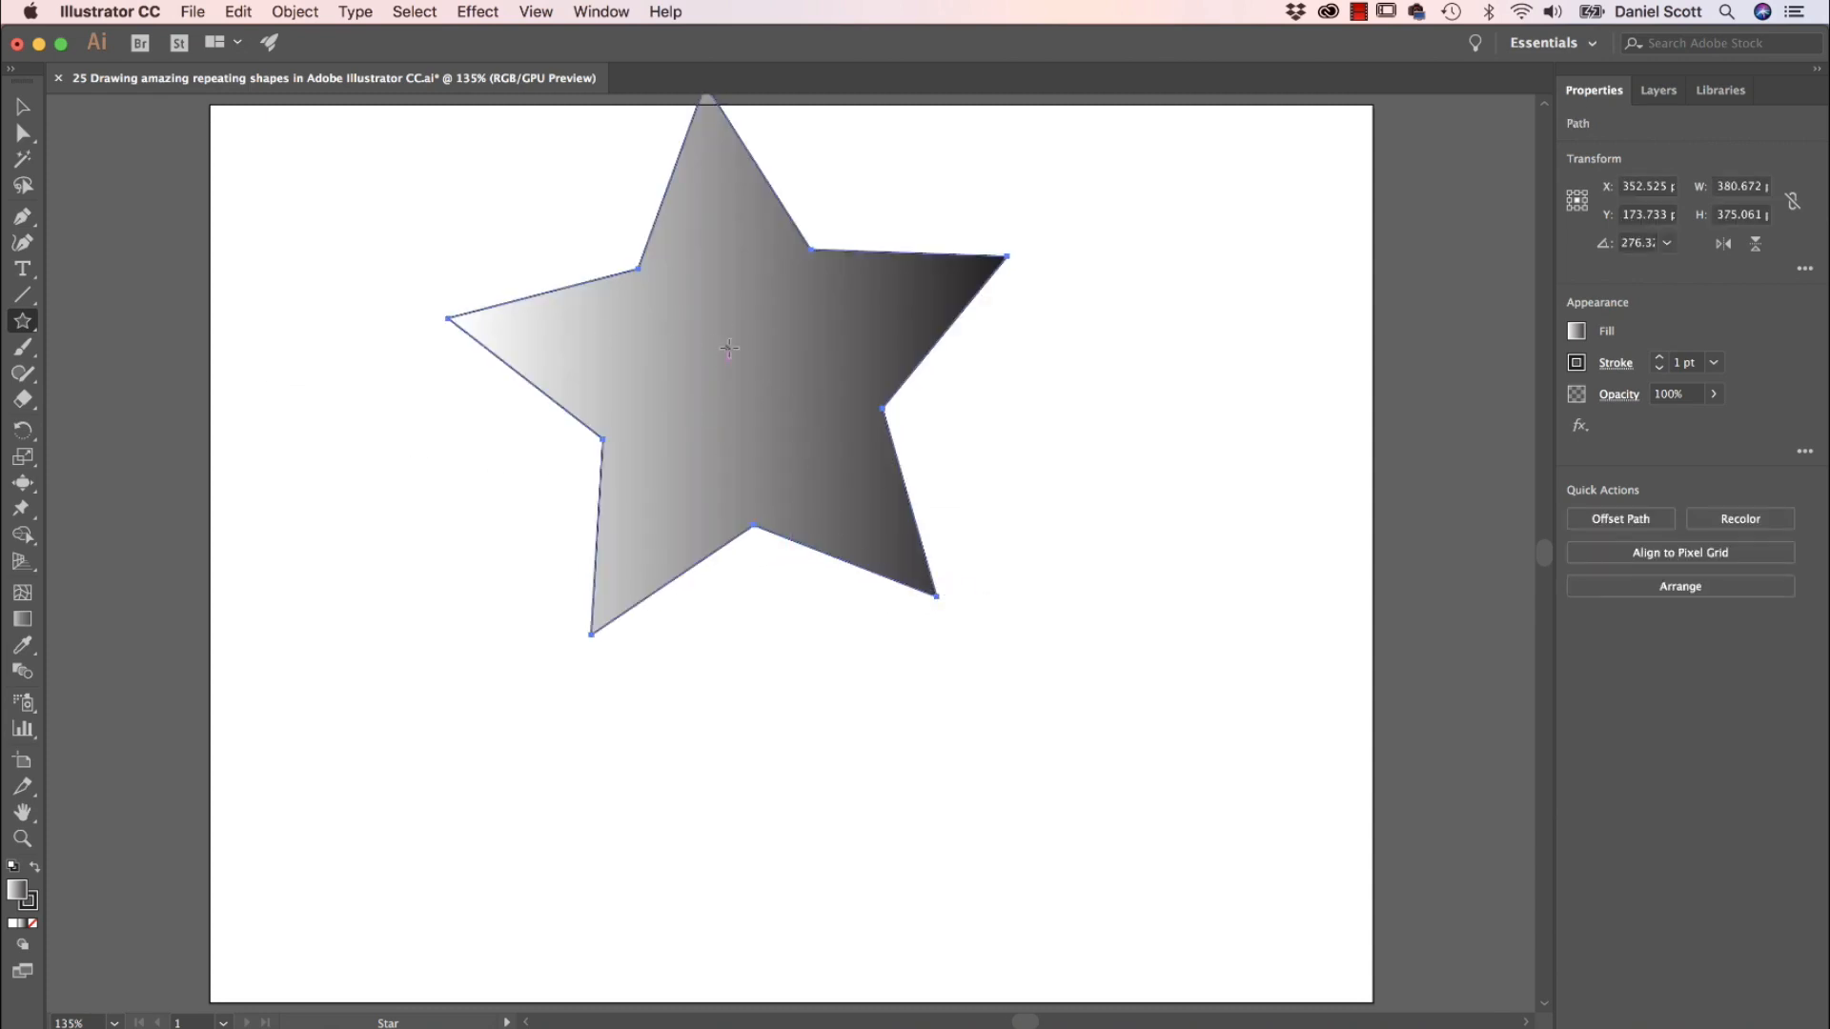
key("Delete")
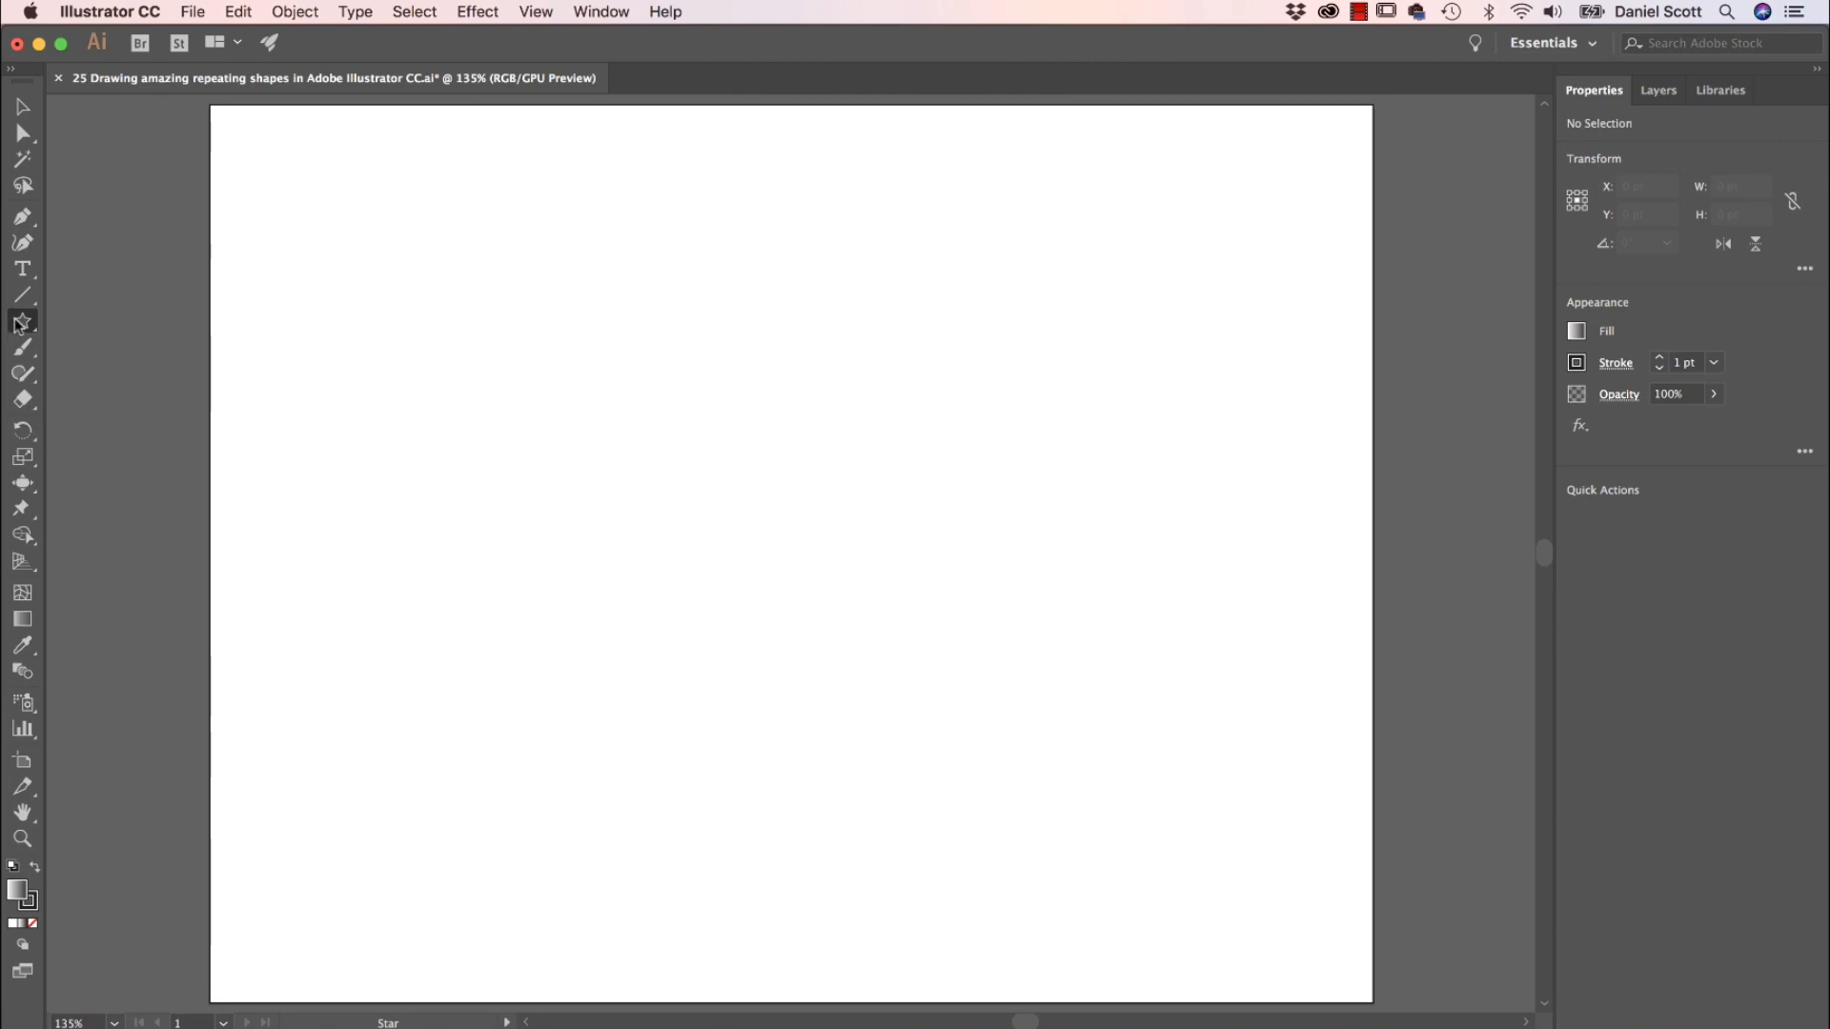
Draw a white-filled five-pointed star about 1700 by 1747 pt, extending beyond the artboard on all sides.
left_click(20, 323)
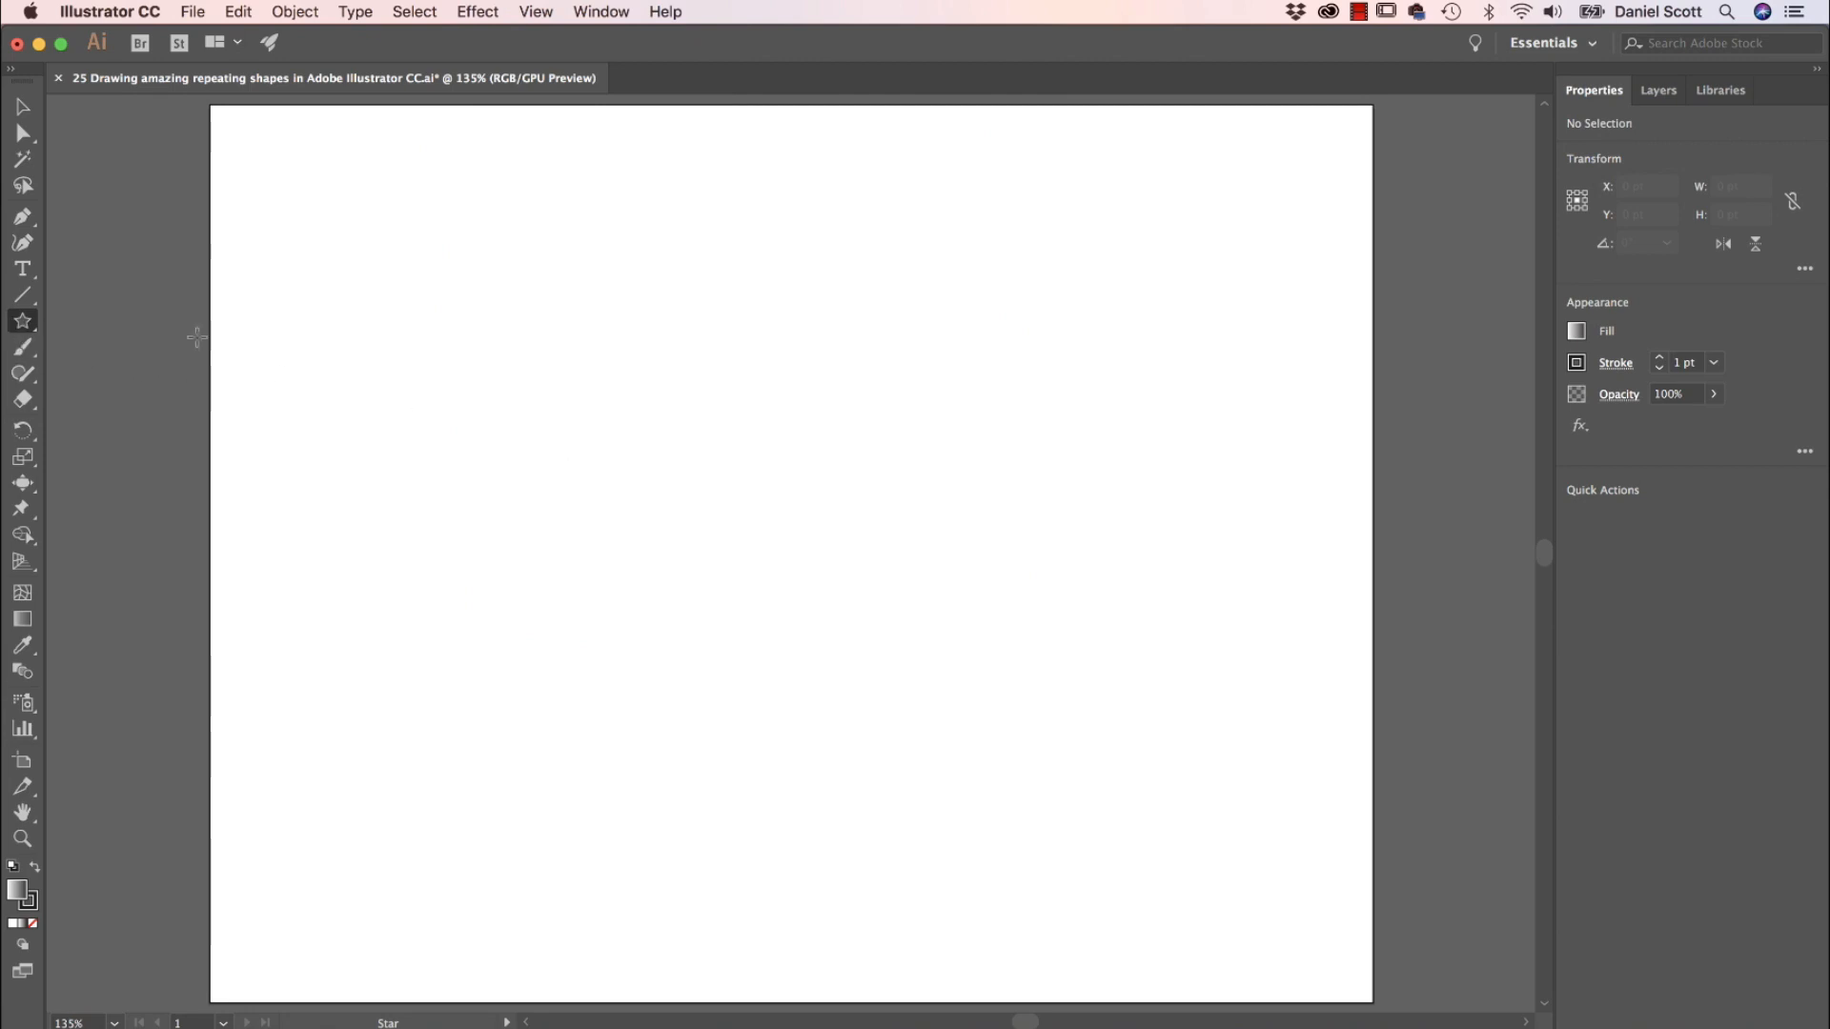
left_click(1578, 333)
left_click(1369, 408)
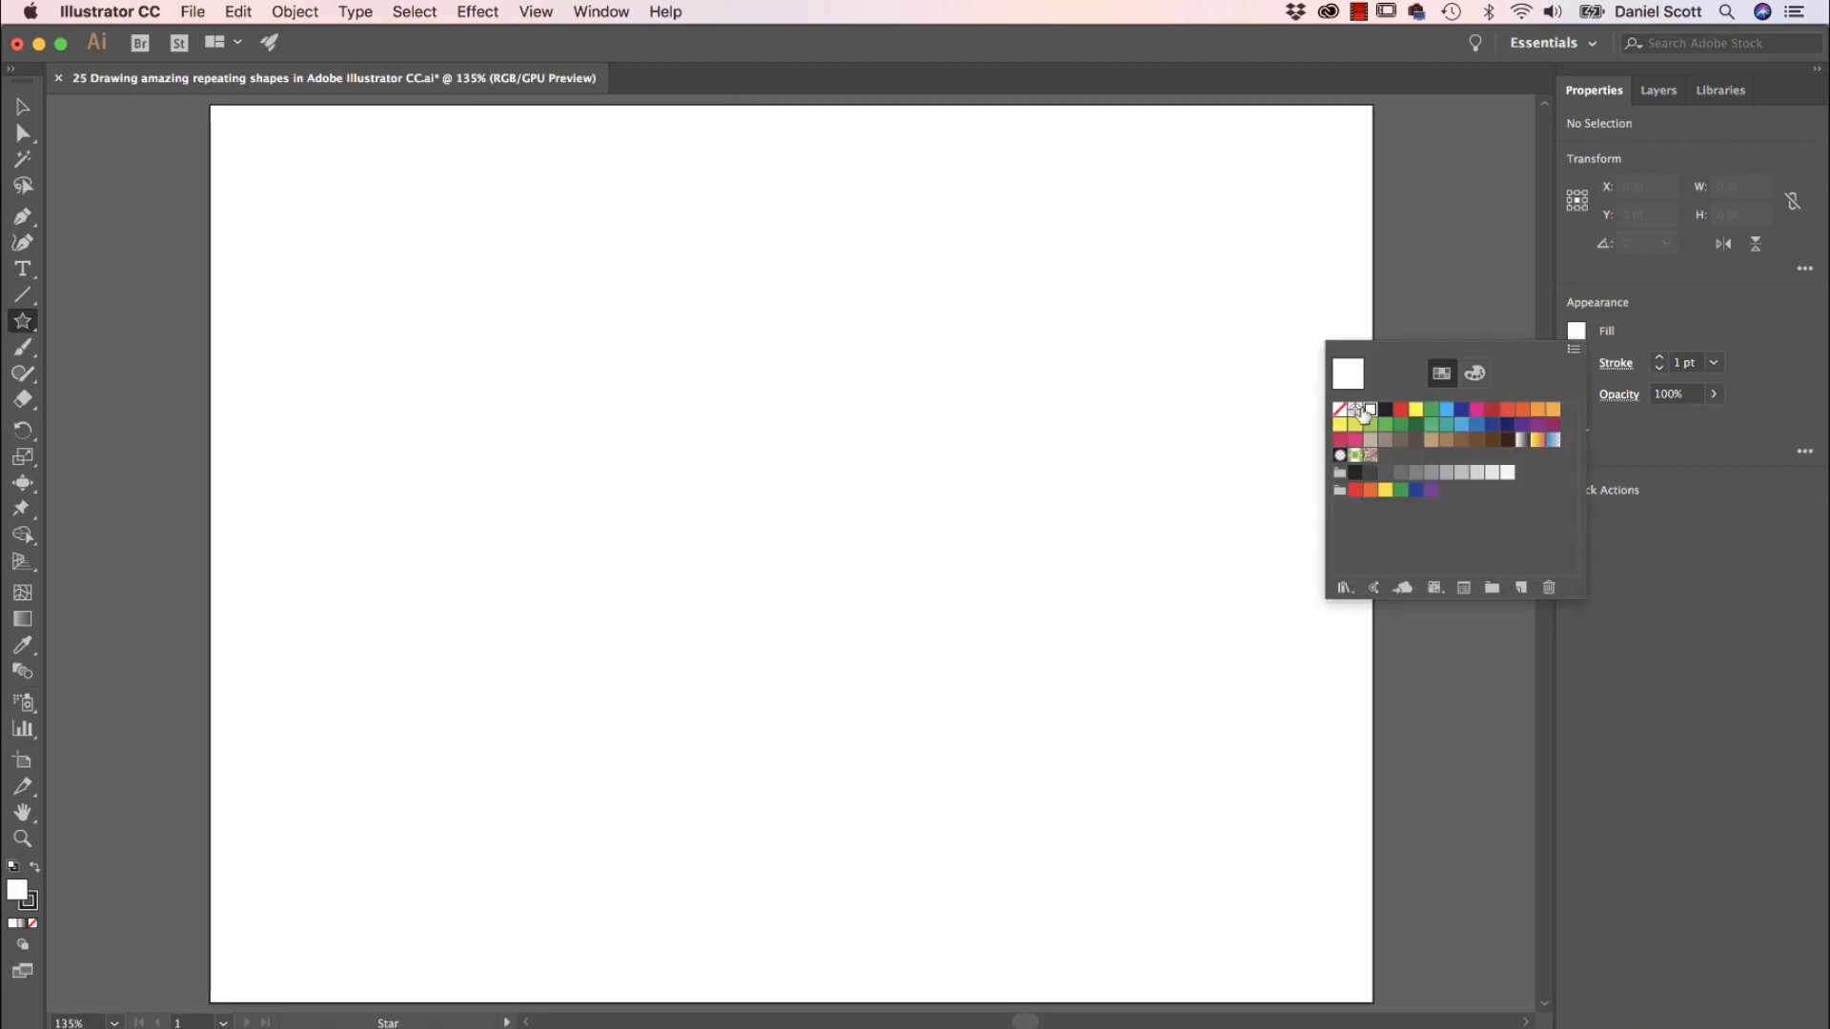
key("super+minus")
key("super+minus")
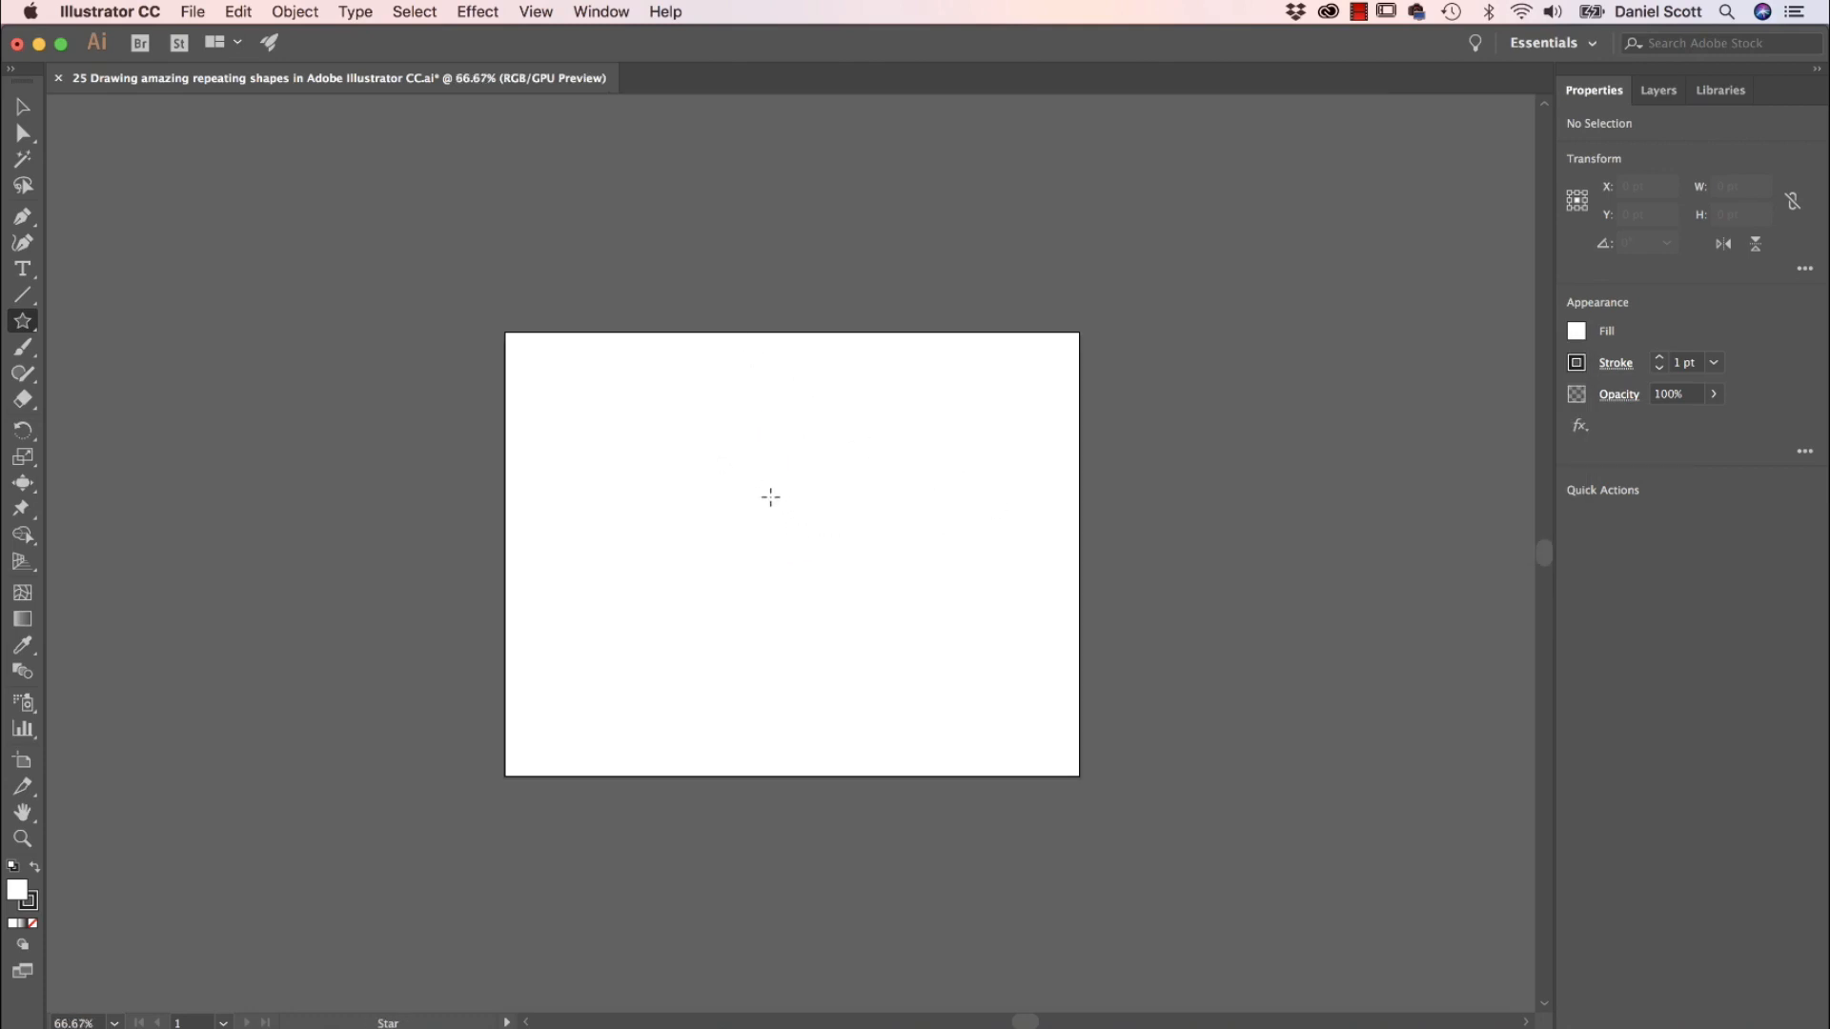
left_click_drag(771, 497, 1282, 919)
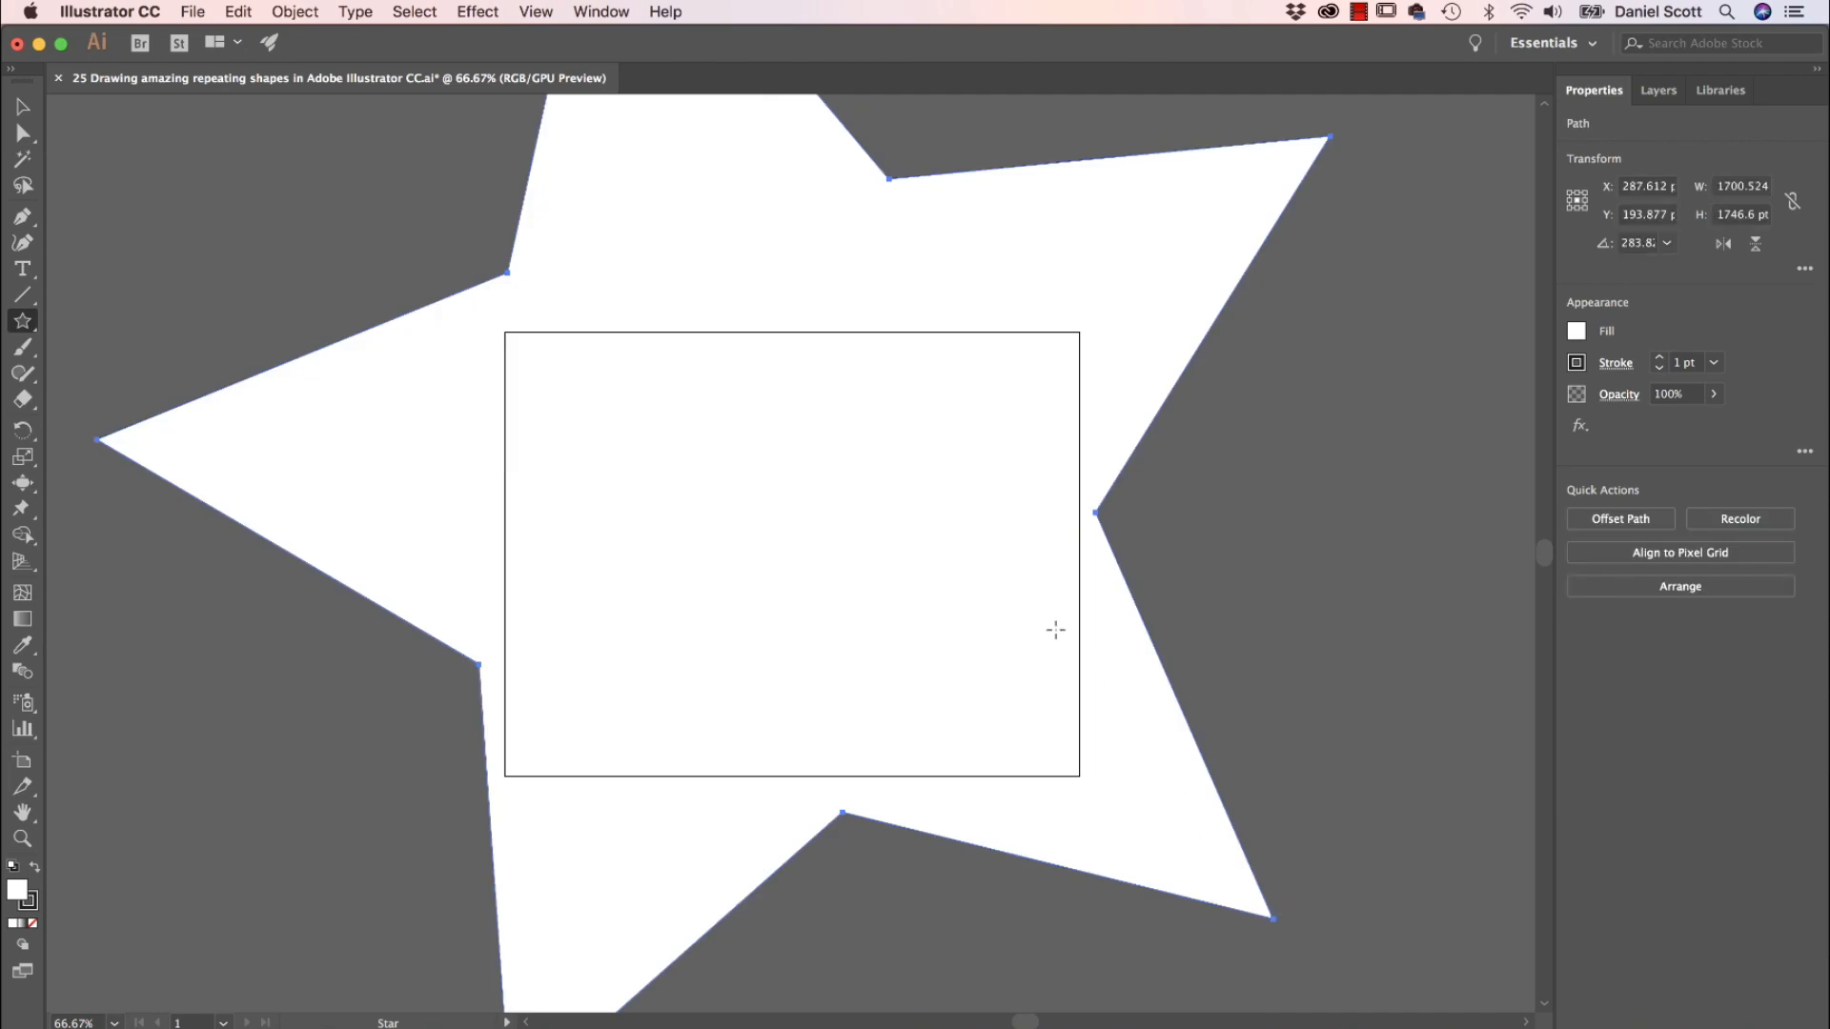
key("super+minus")
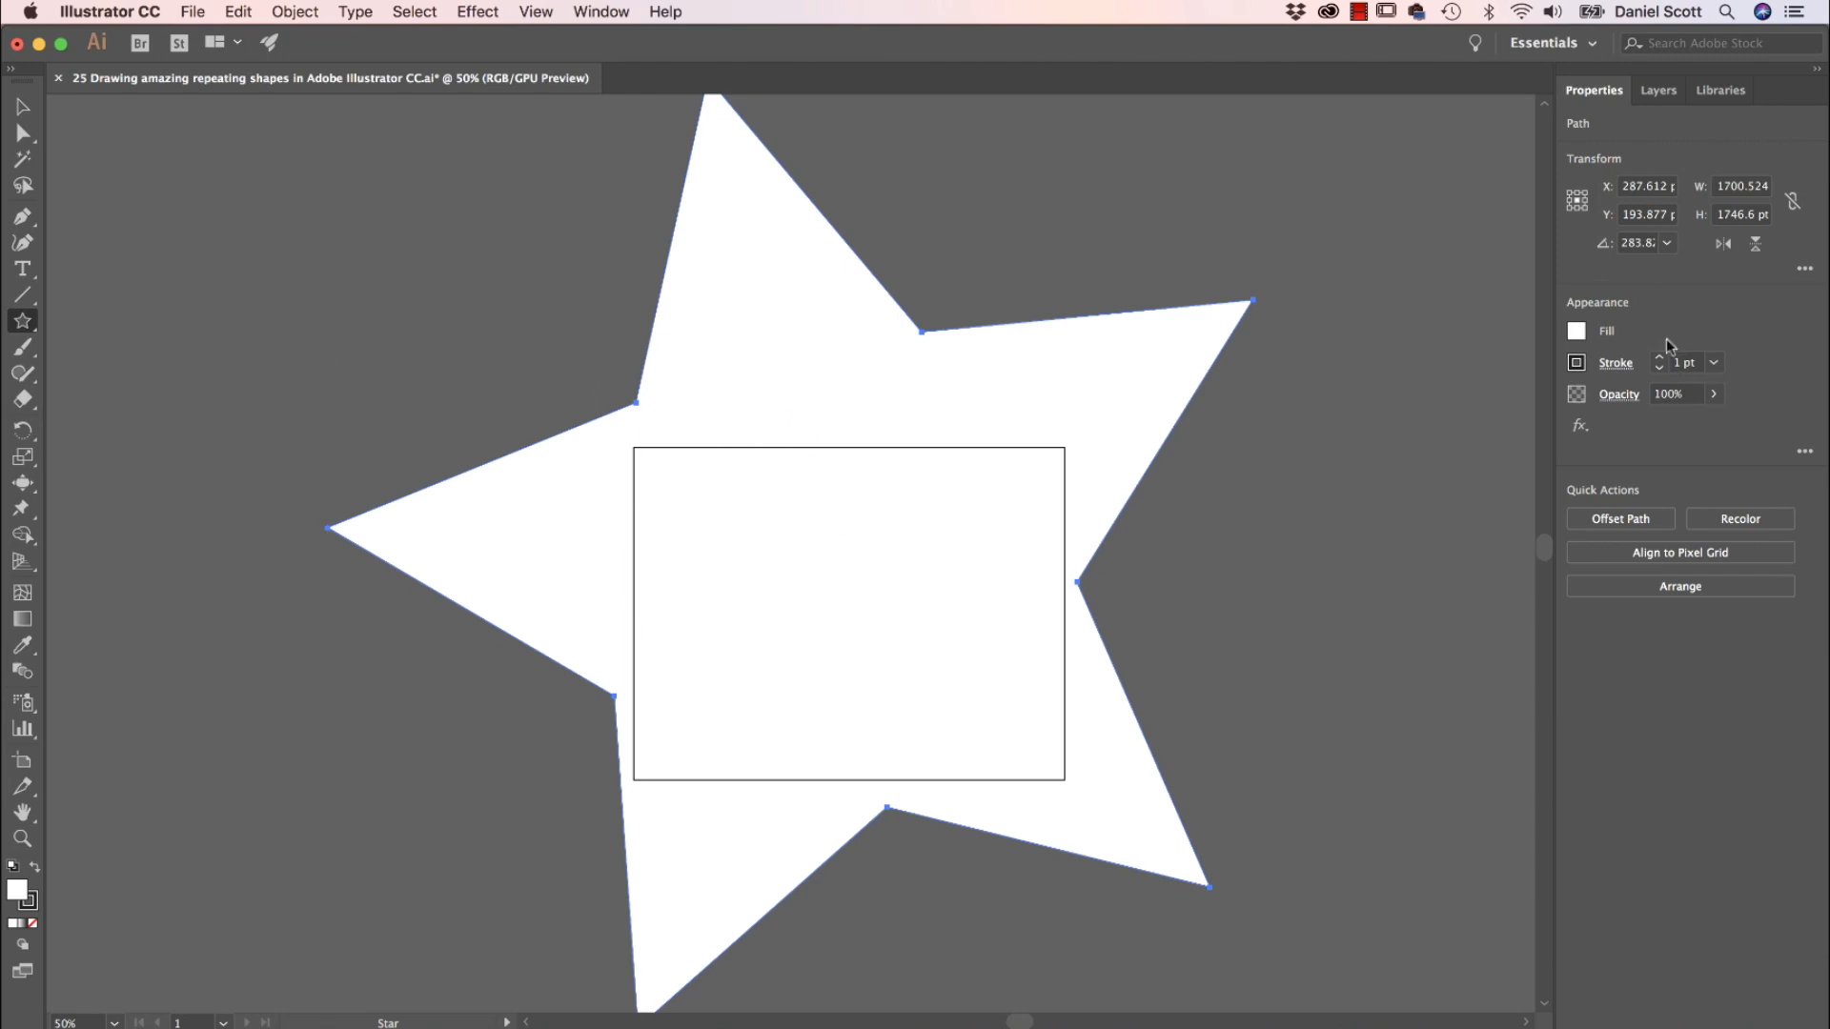
Remove the star's stroke and fill it with the white-to-black gradient swatch.
left_click(1578, 363)
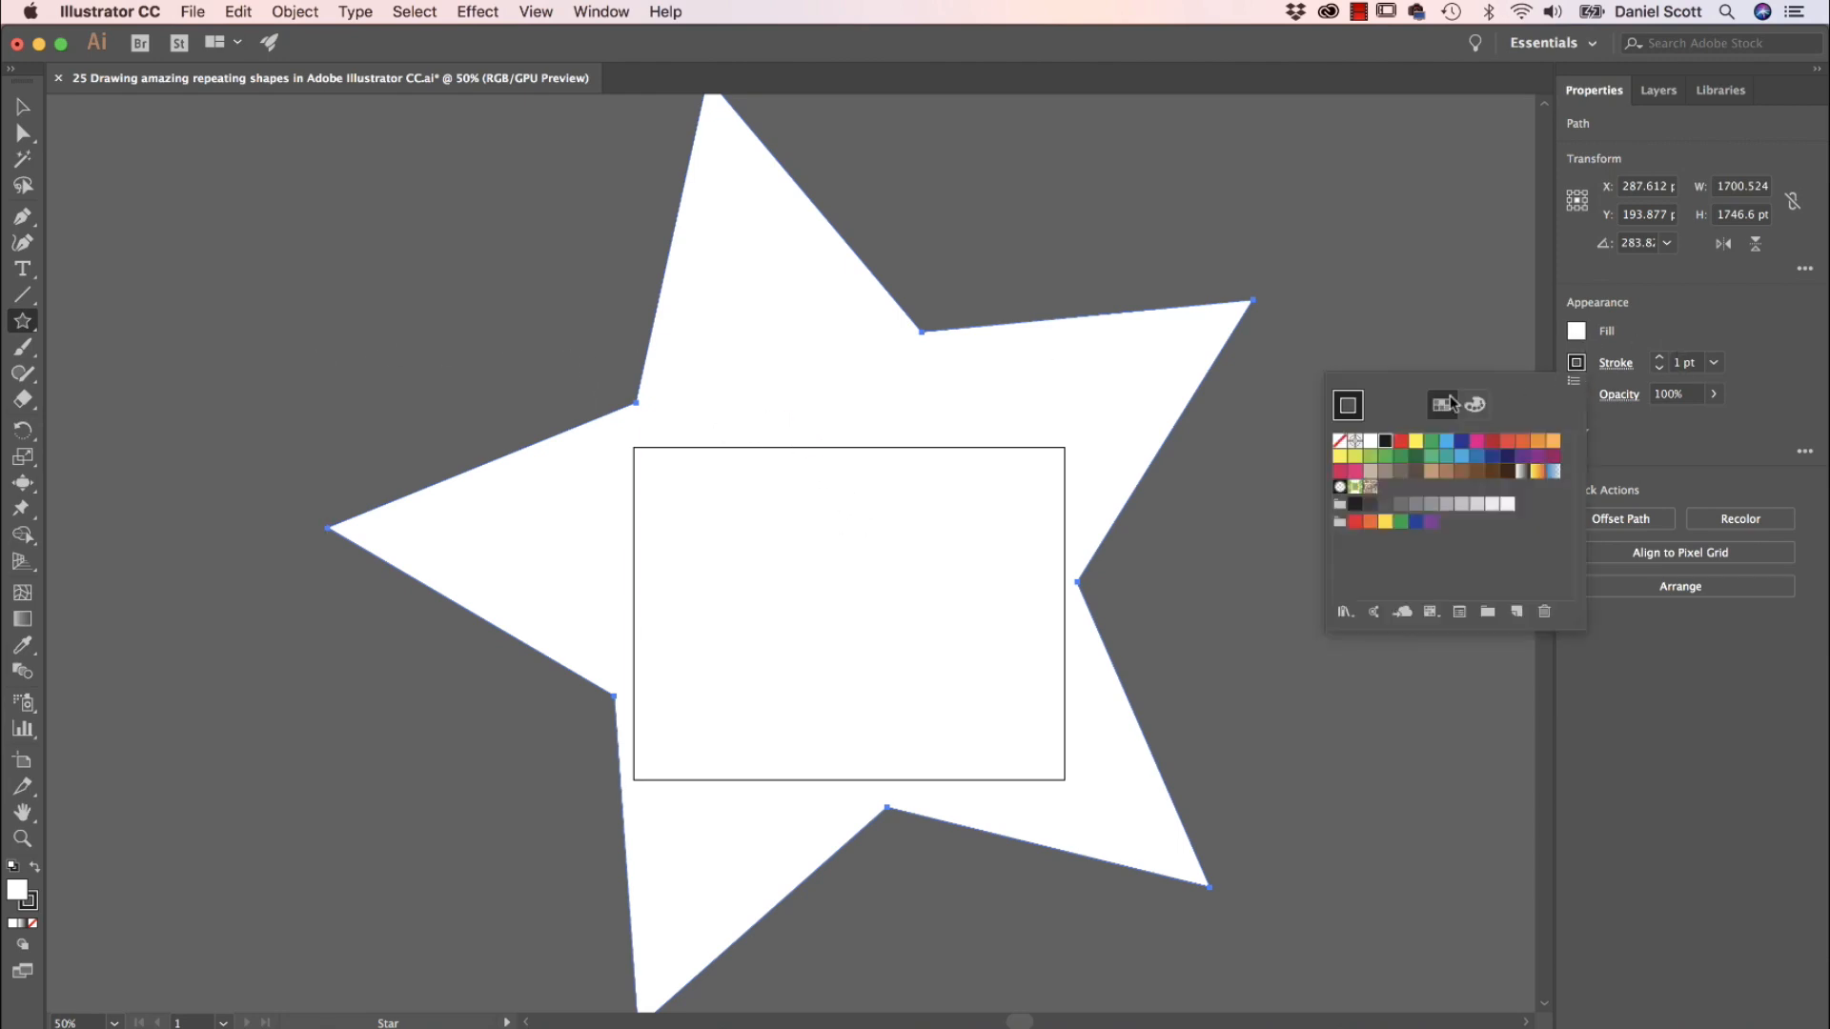
left_click(1340, 441)
left_click(1578, 337)
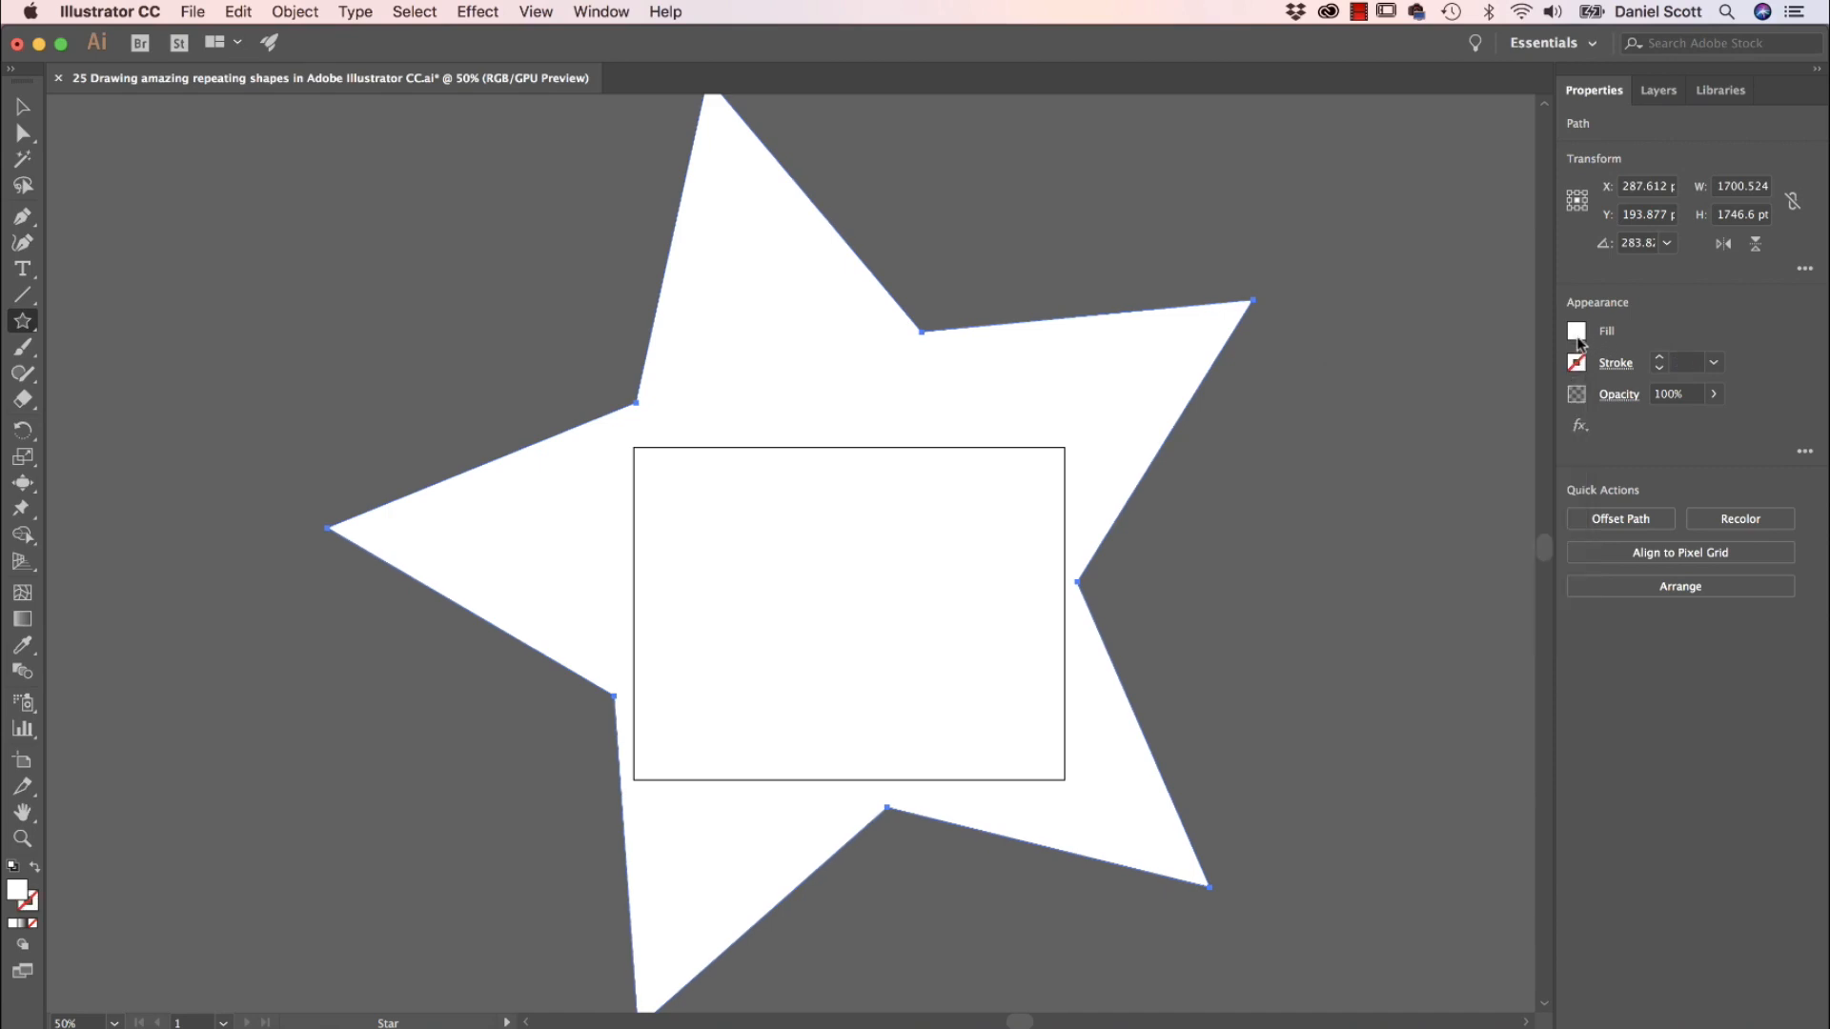
left_click(1578, 334)
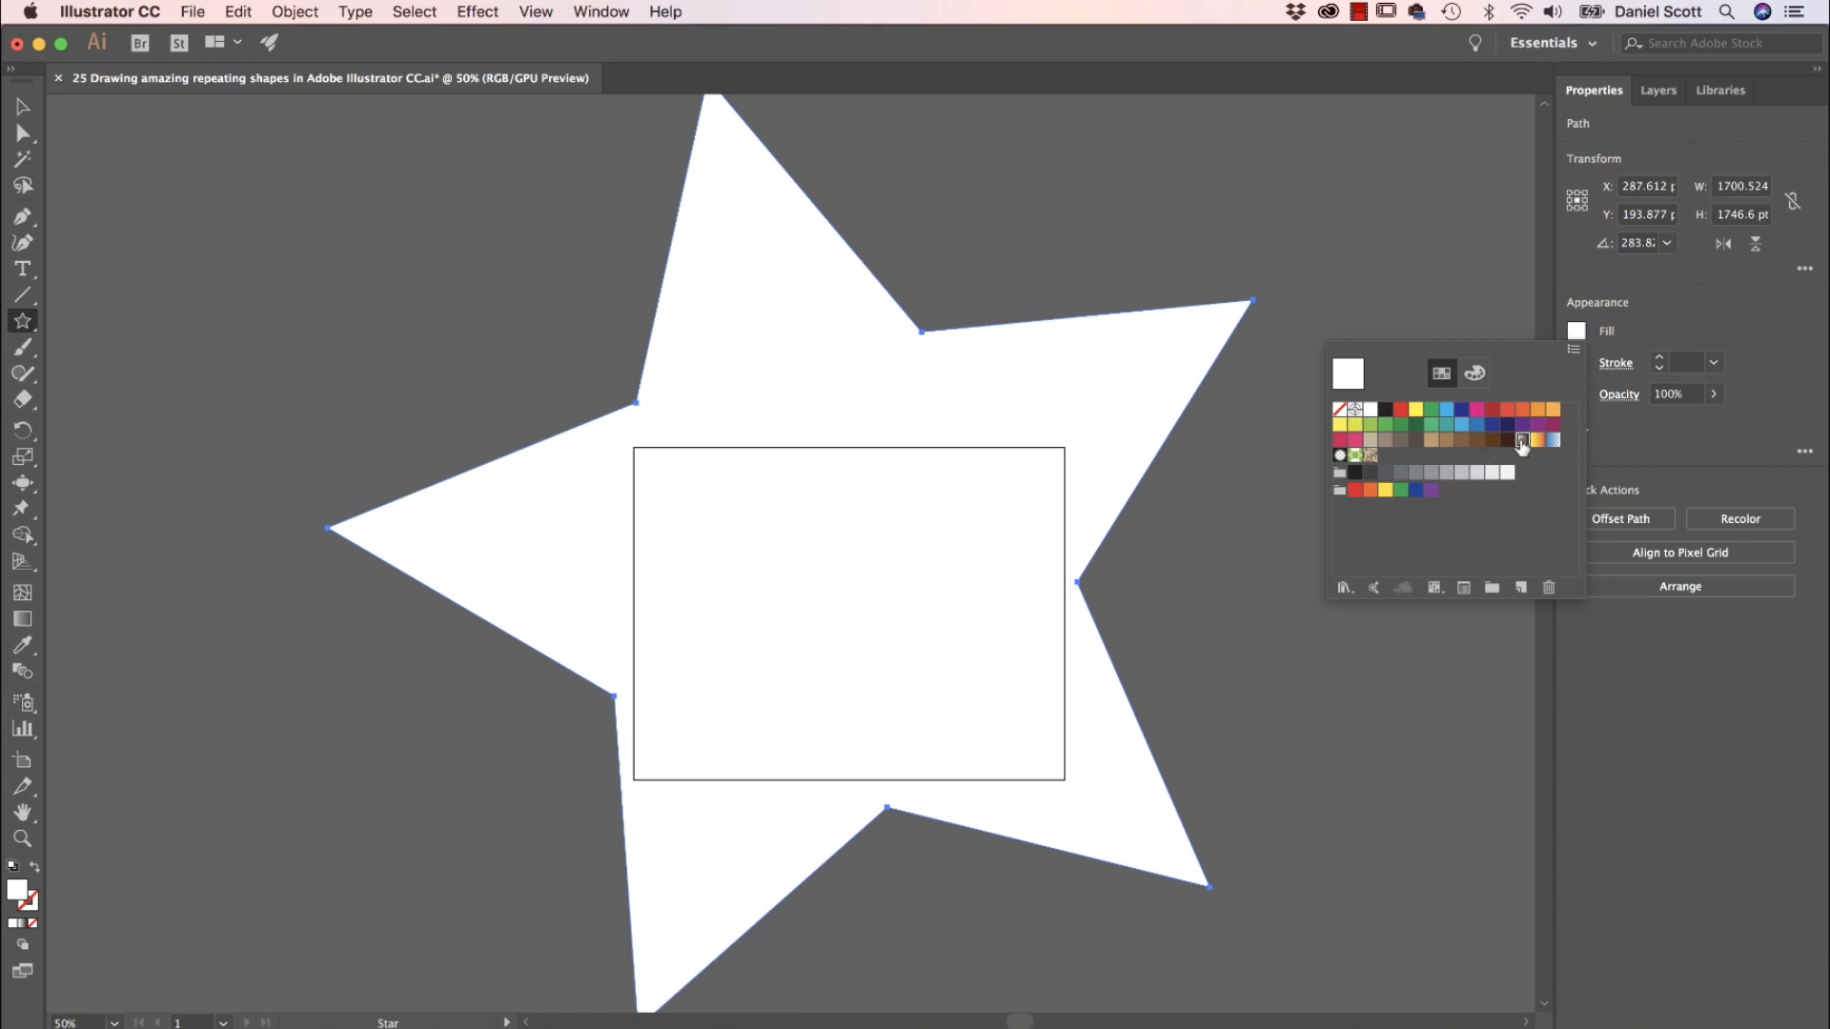
left_click(1523, 441)
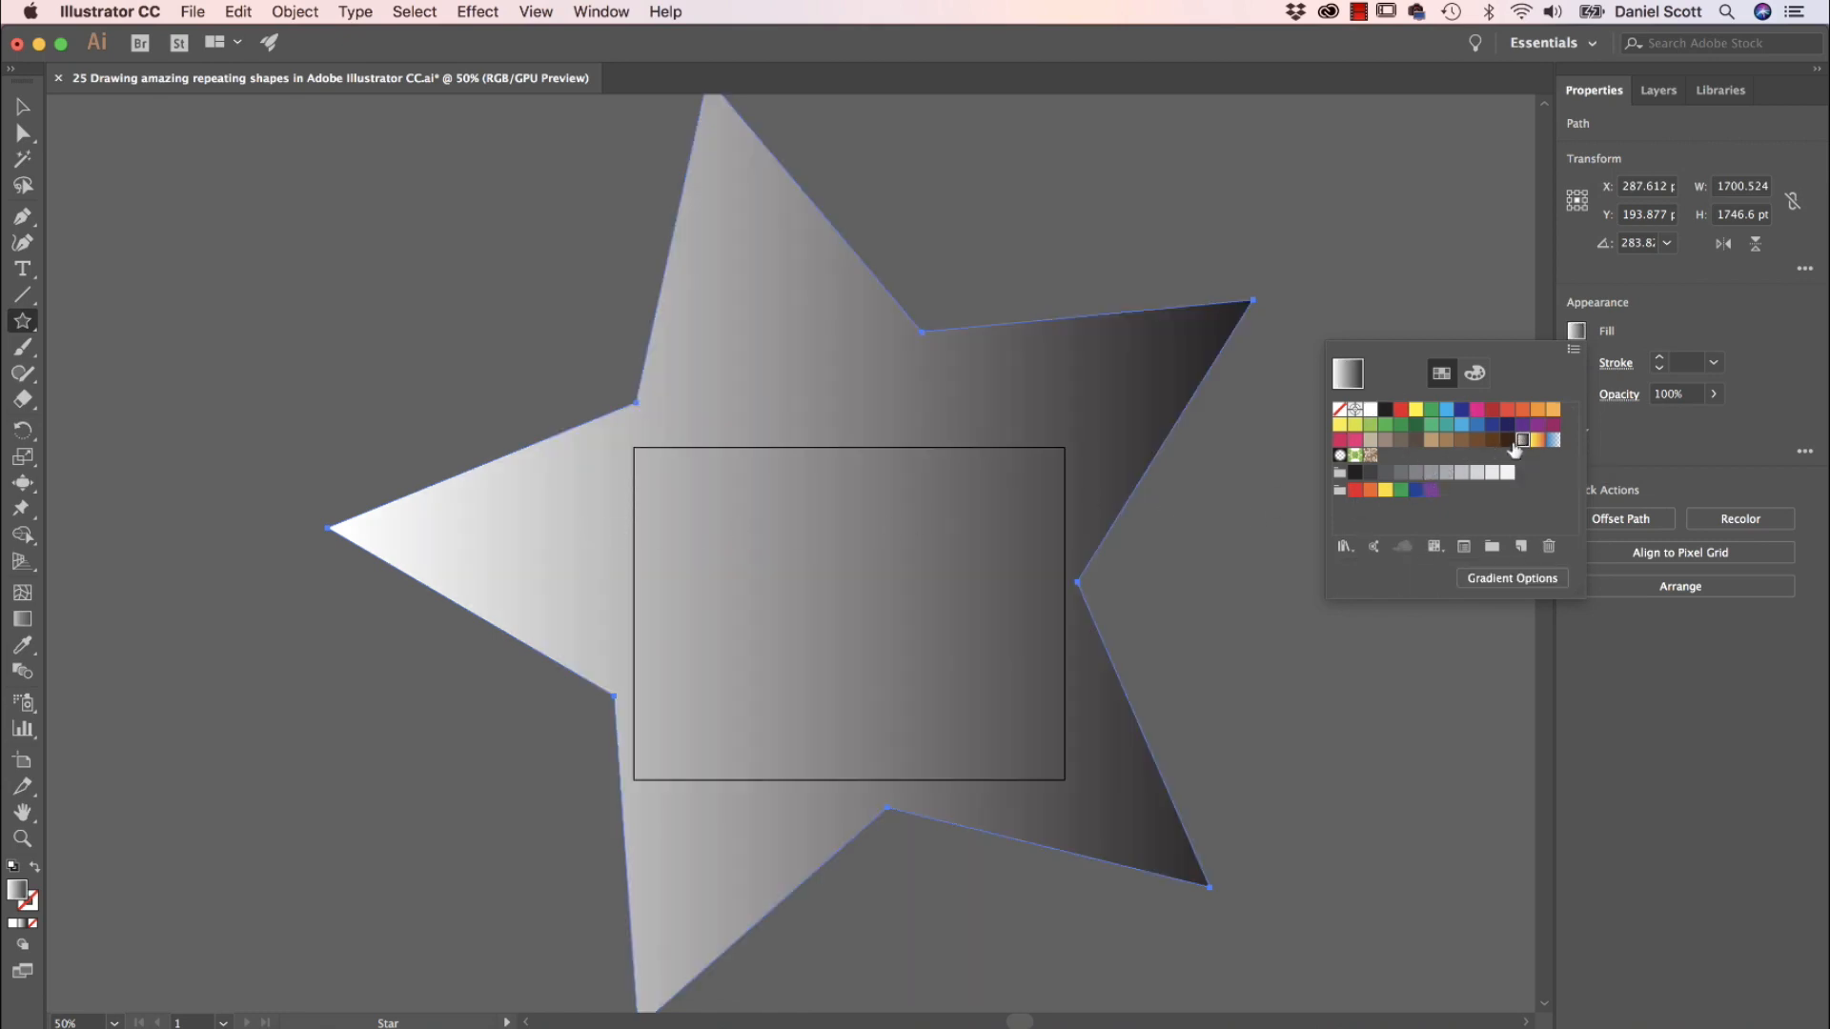
Open the gradient options for the star's fill and change the gradient type to Radial.
left_click(1501, 579)
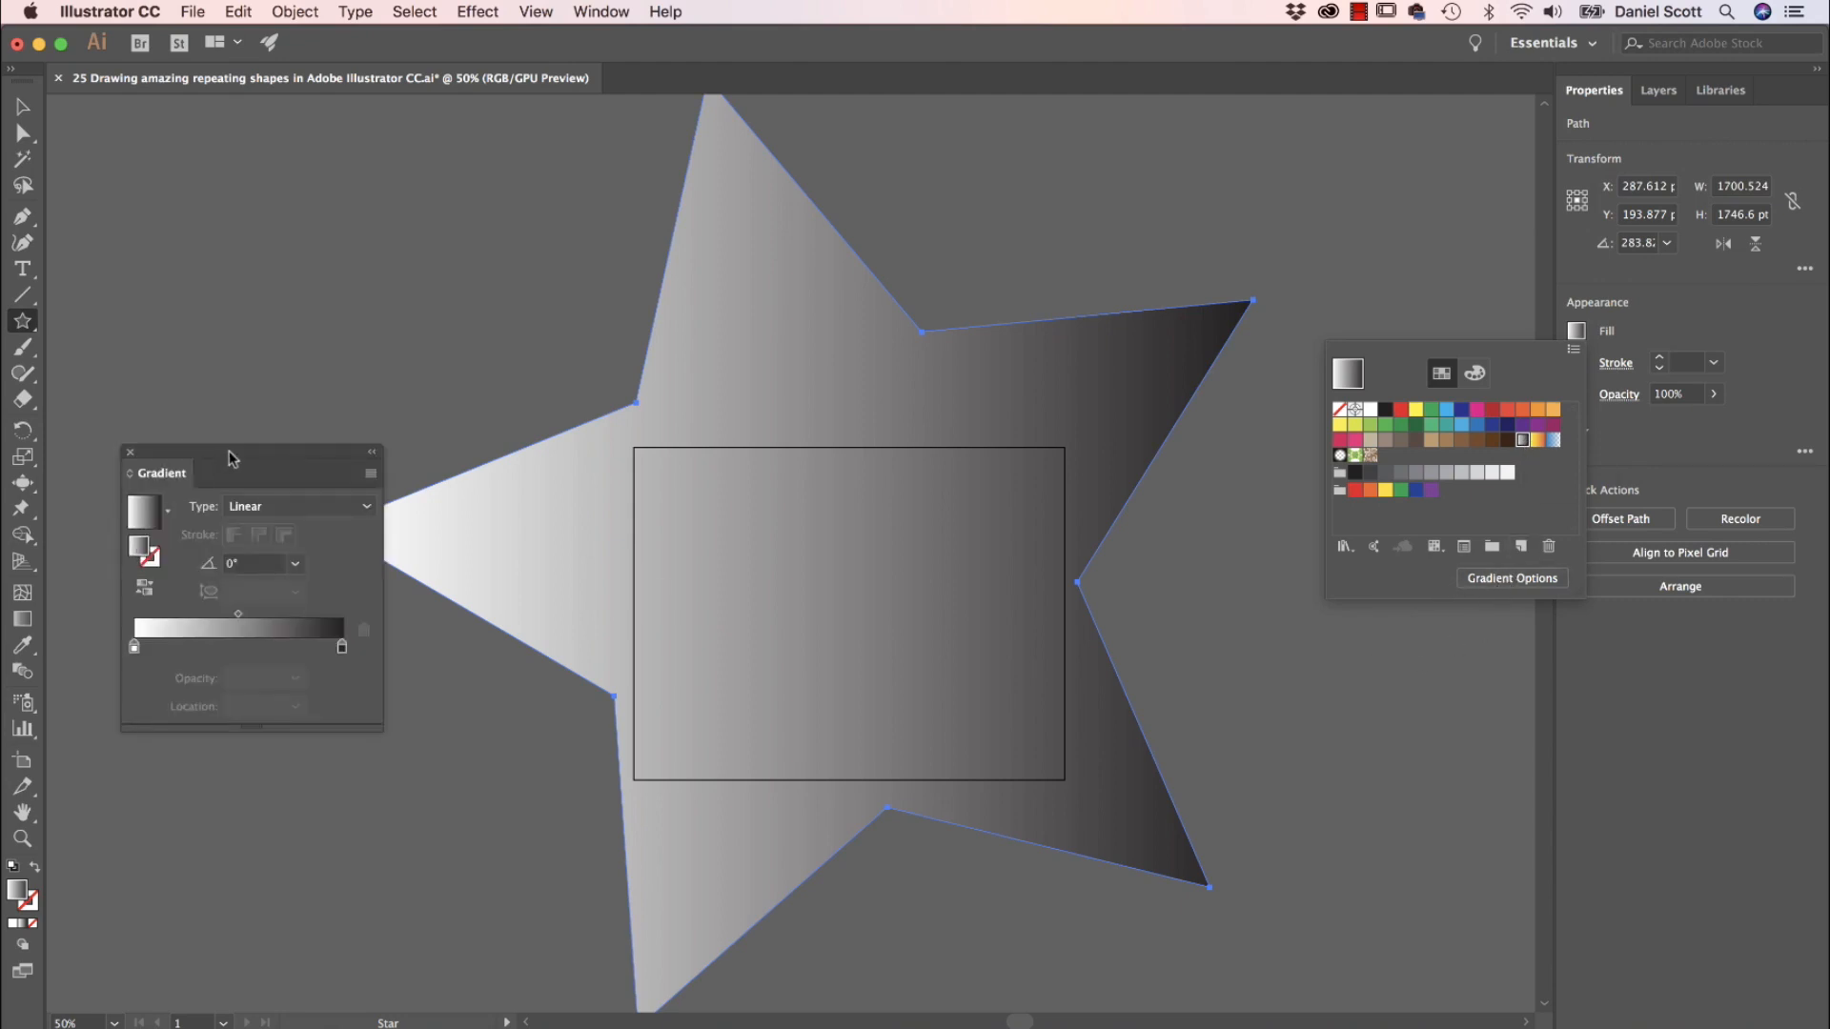
left_click_drag(276, 454, 1318, 430)
left_click(606, 12)
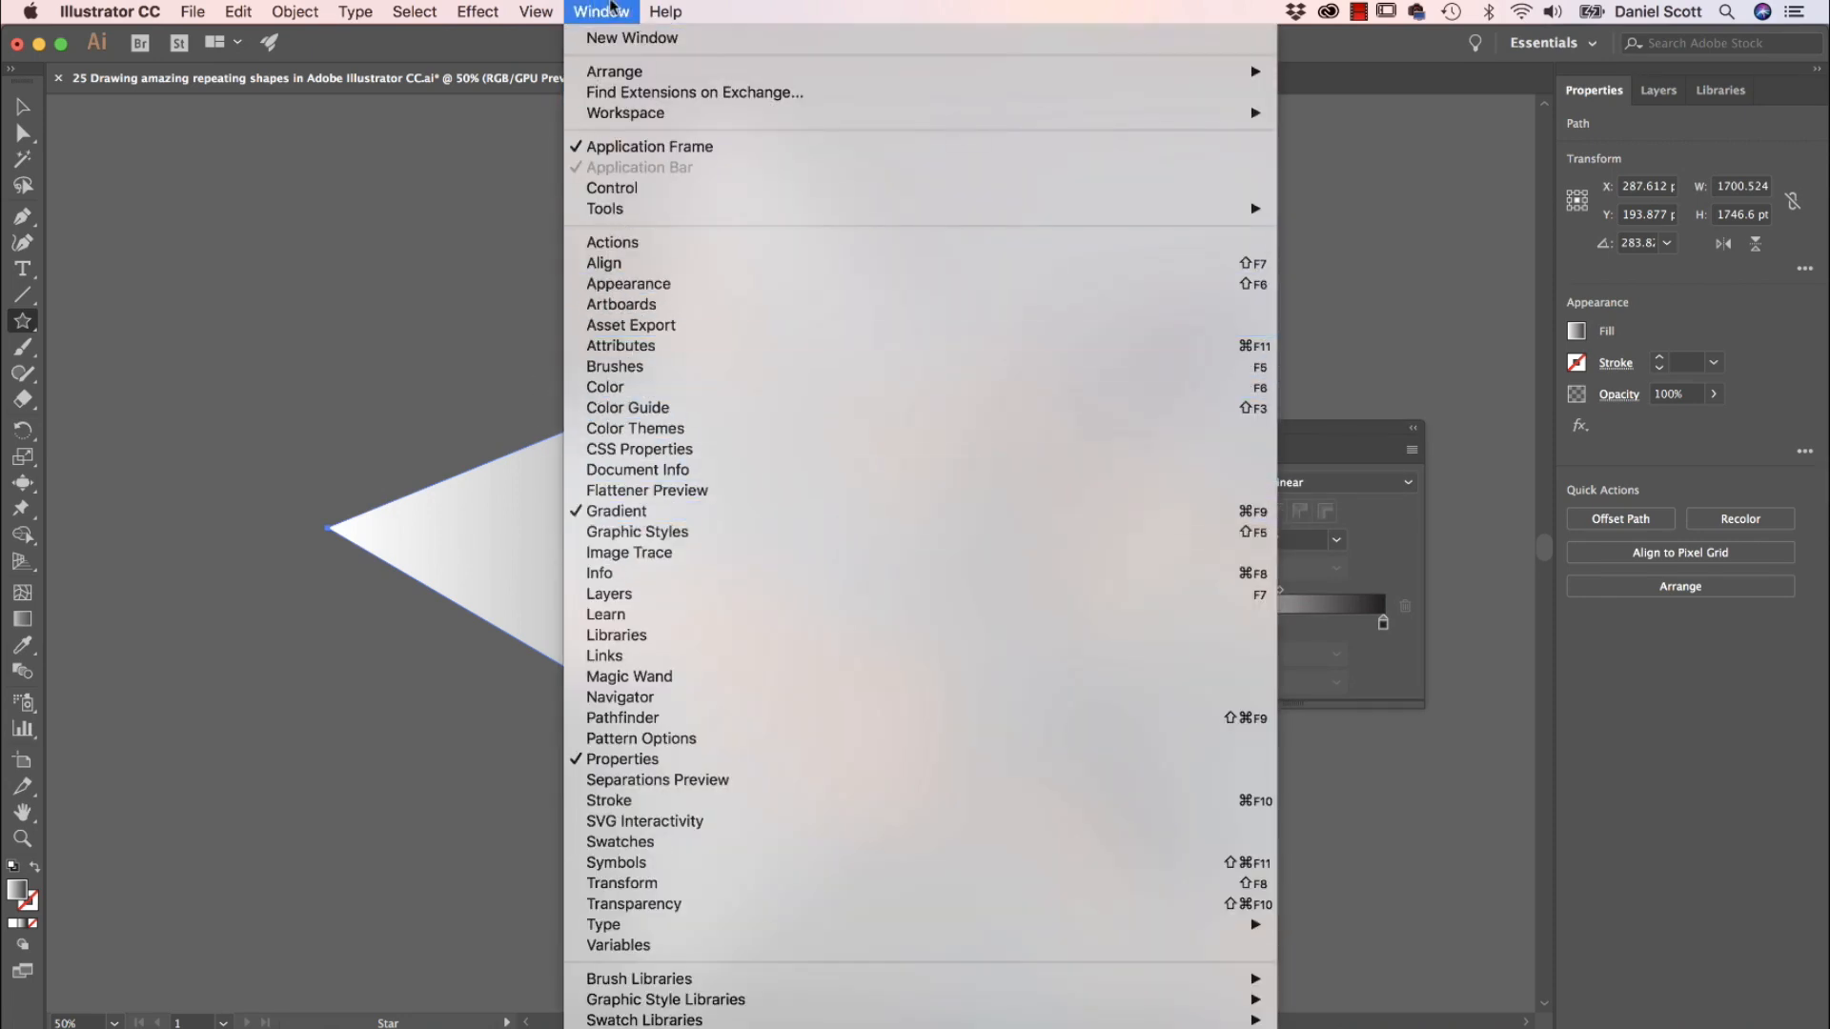
left_click(607, 8)
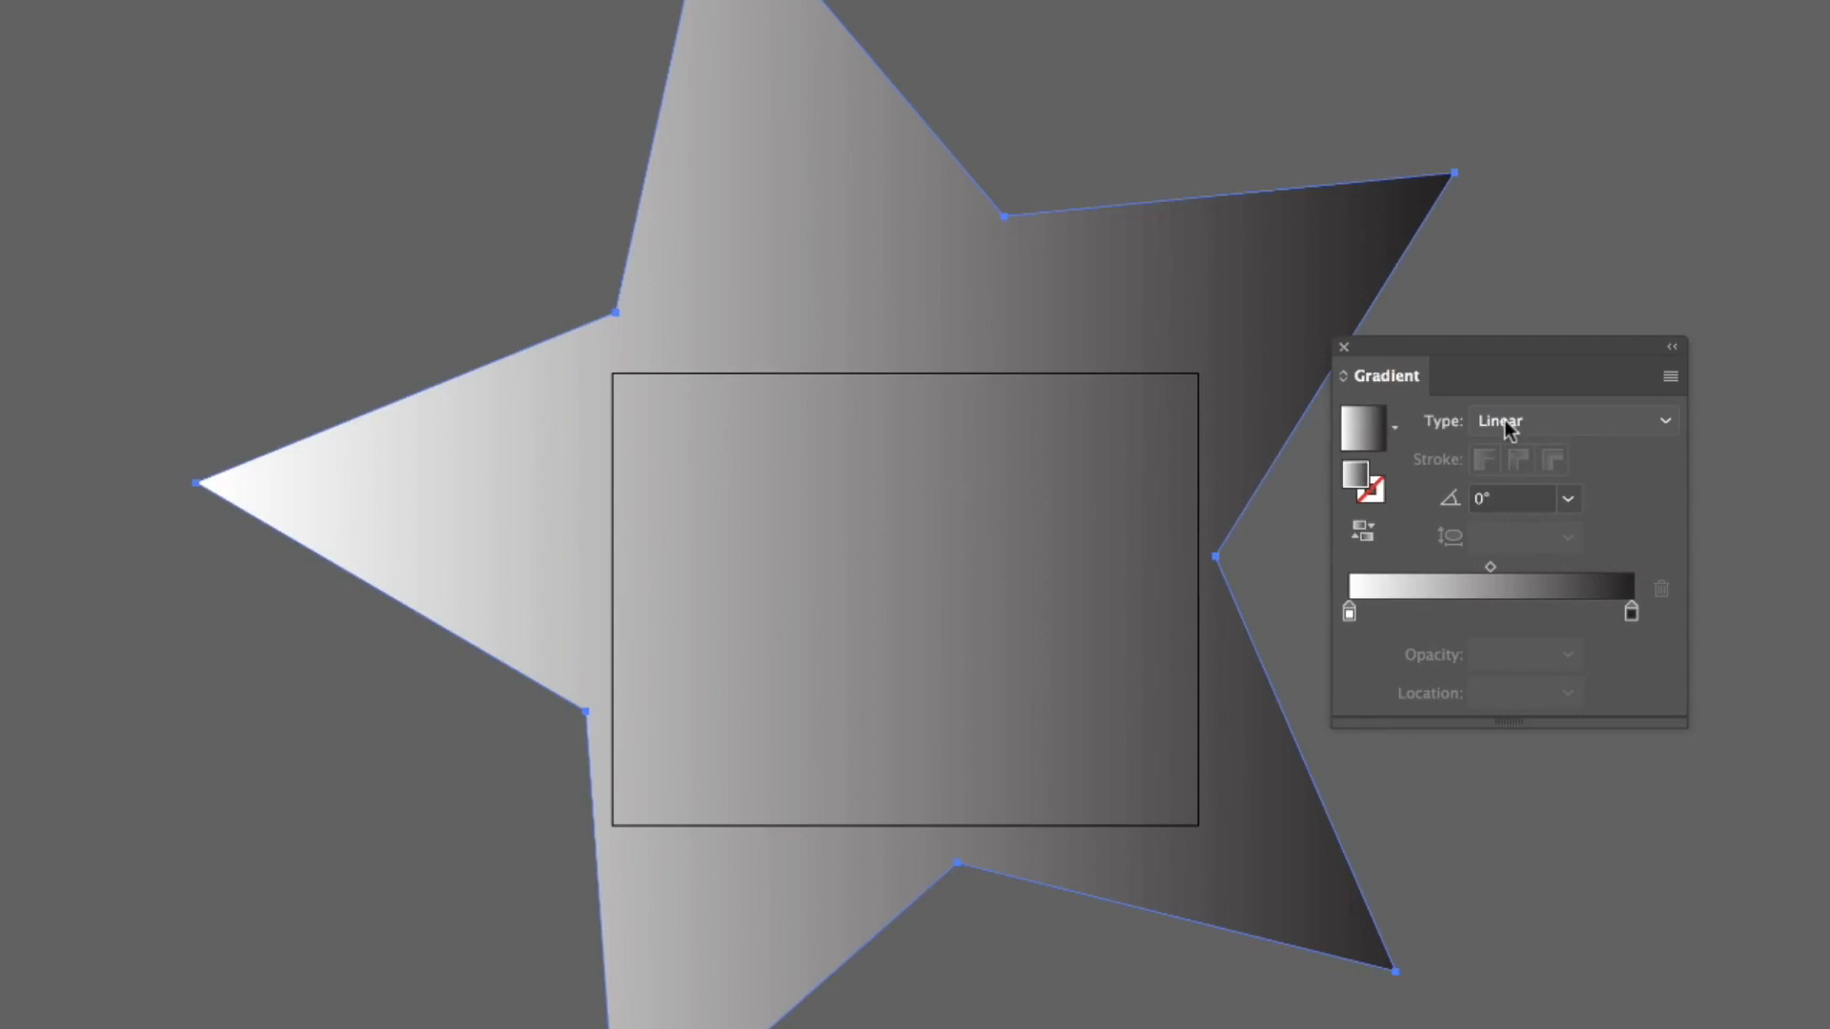
left_click(1508, 428)
left_click(1518, 488)
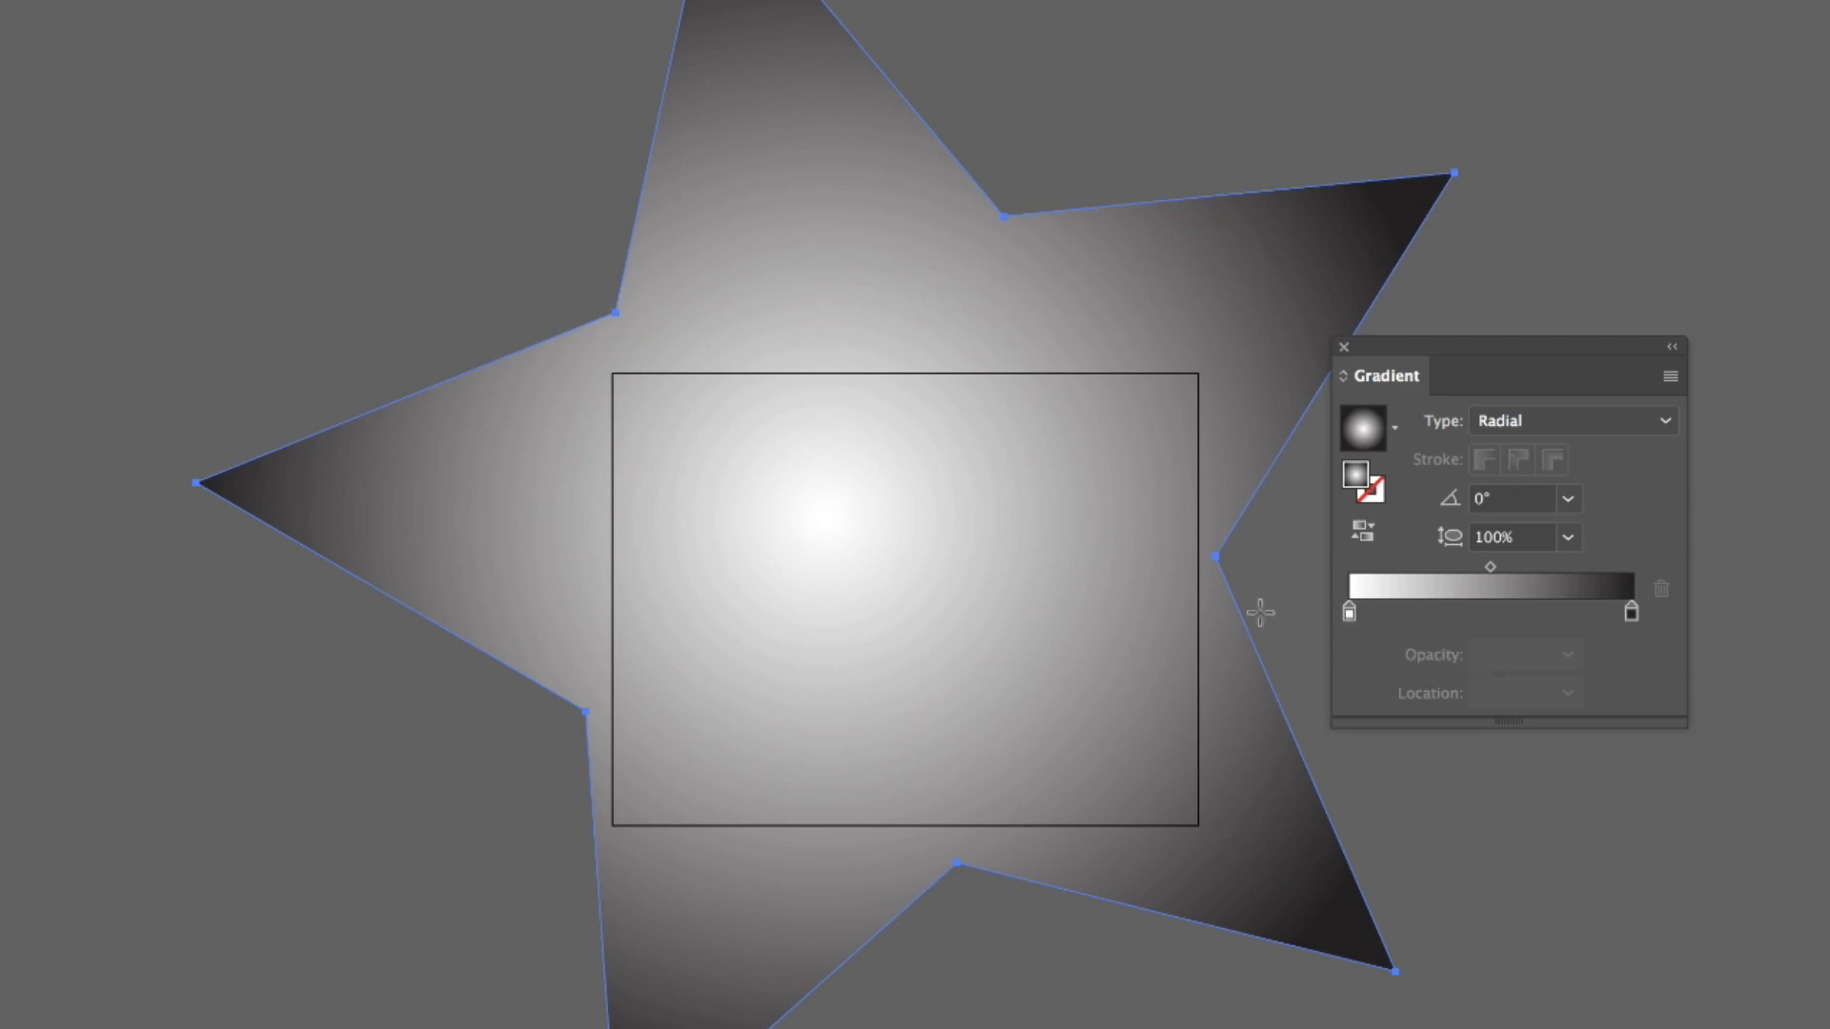
Recolor the star's radial gradient with dark teal 006A5C at the center stop and green 00D484 at the outer stop.
double_click(1348, 612)
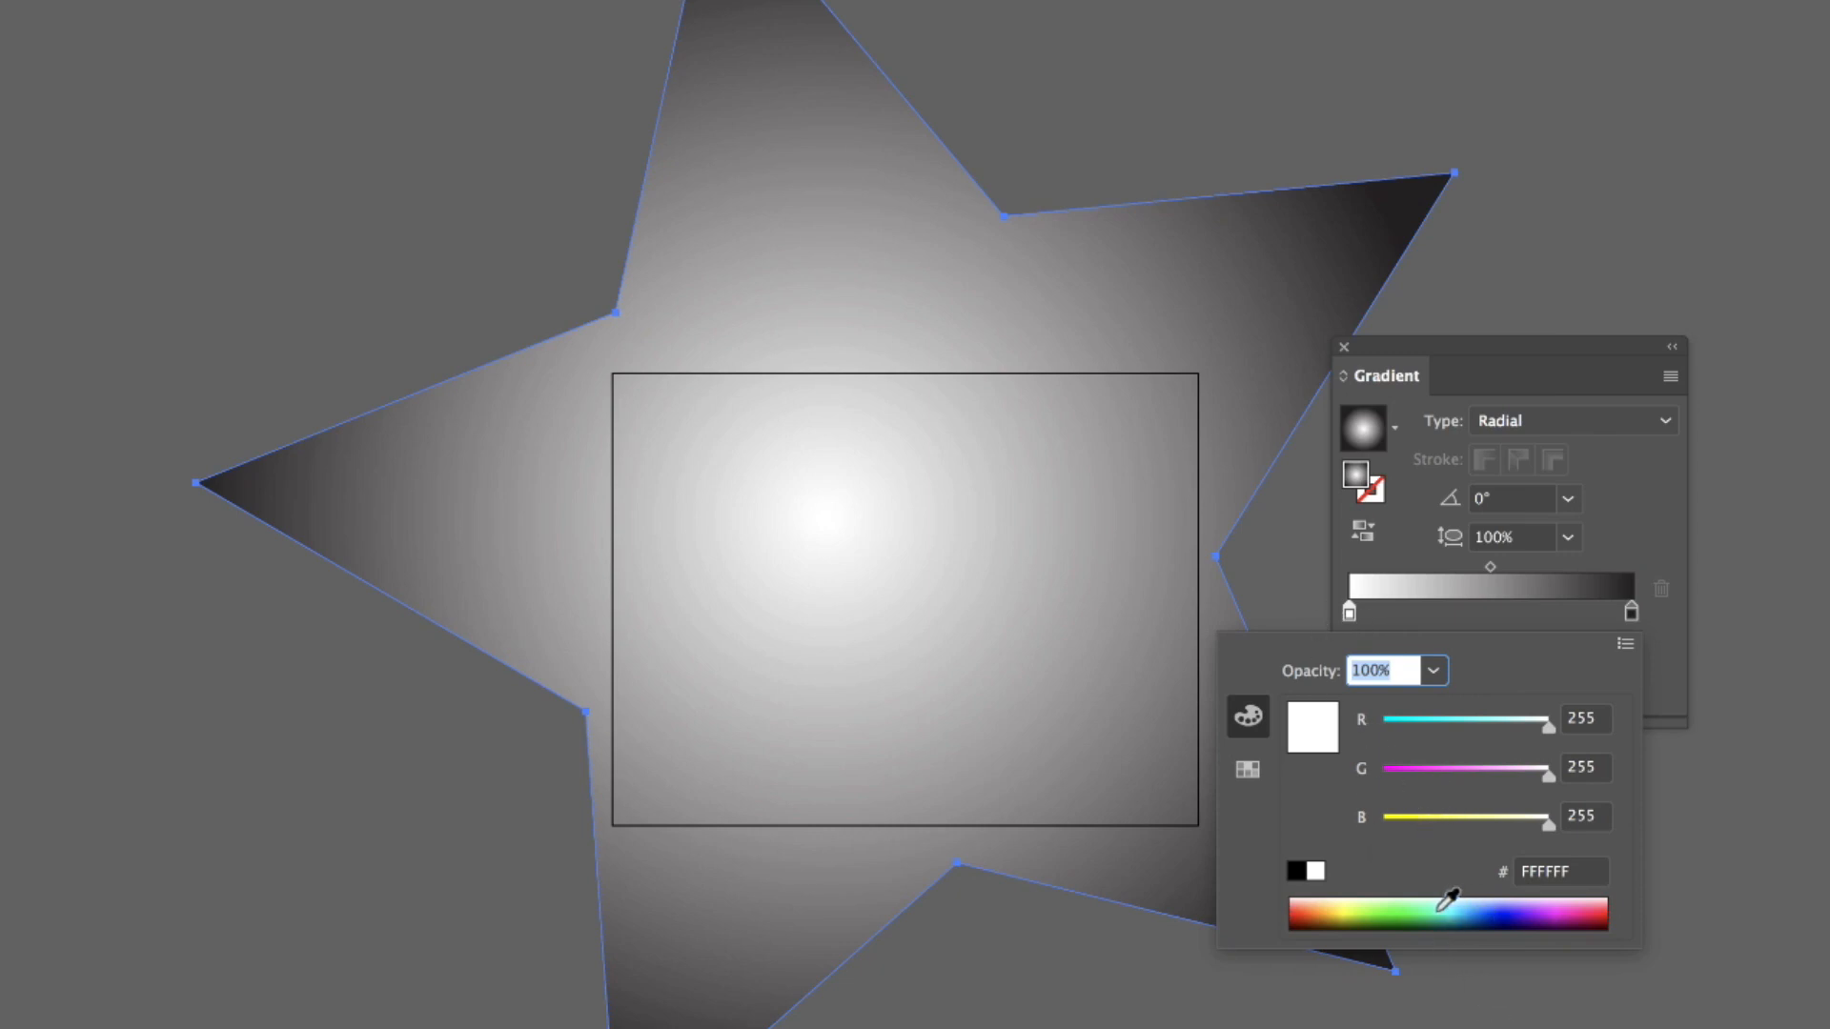
left_click_drag(1445, 904, 1441, 925)
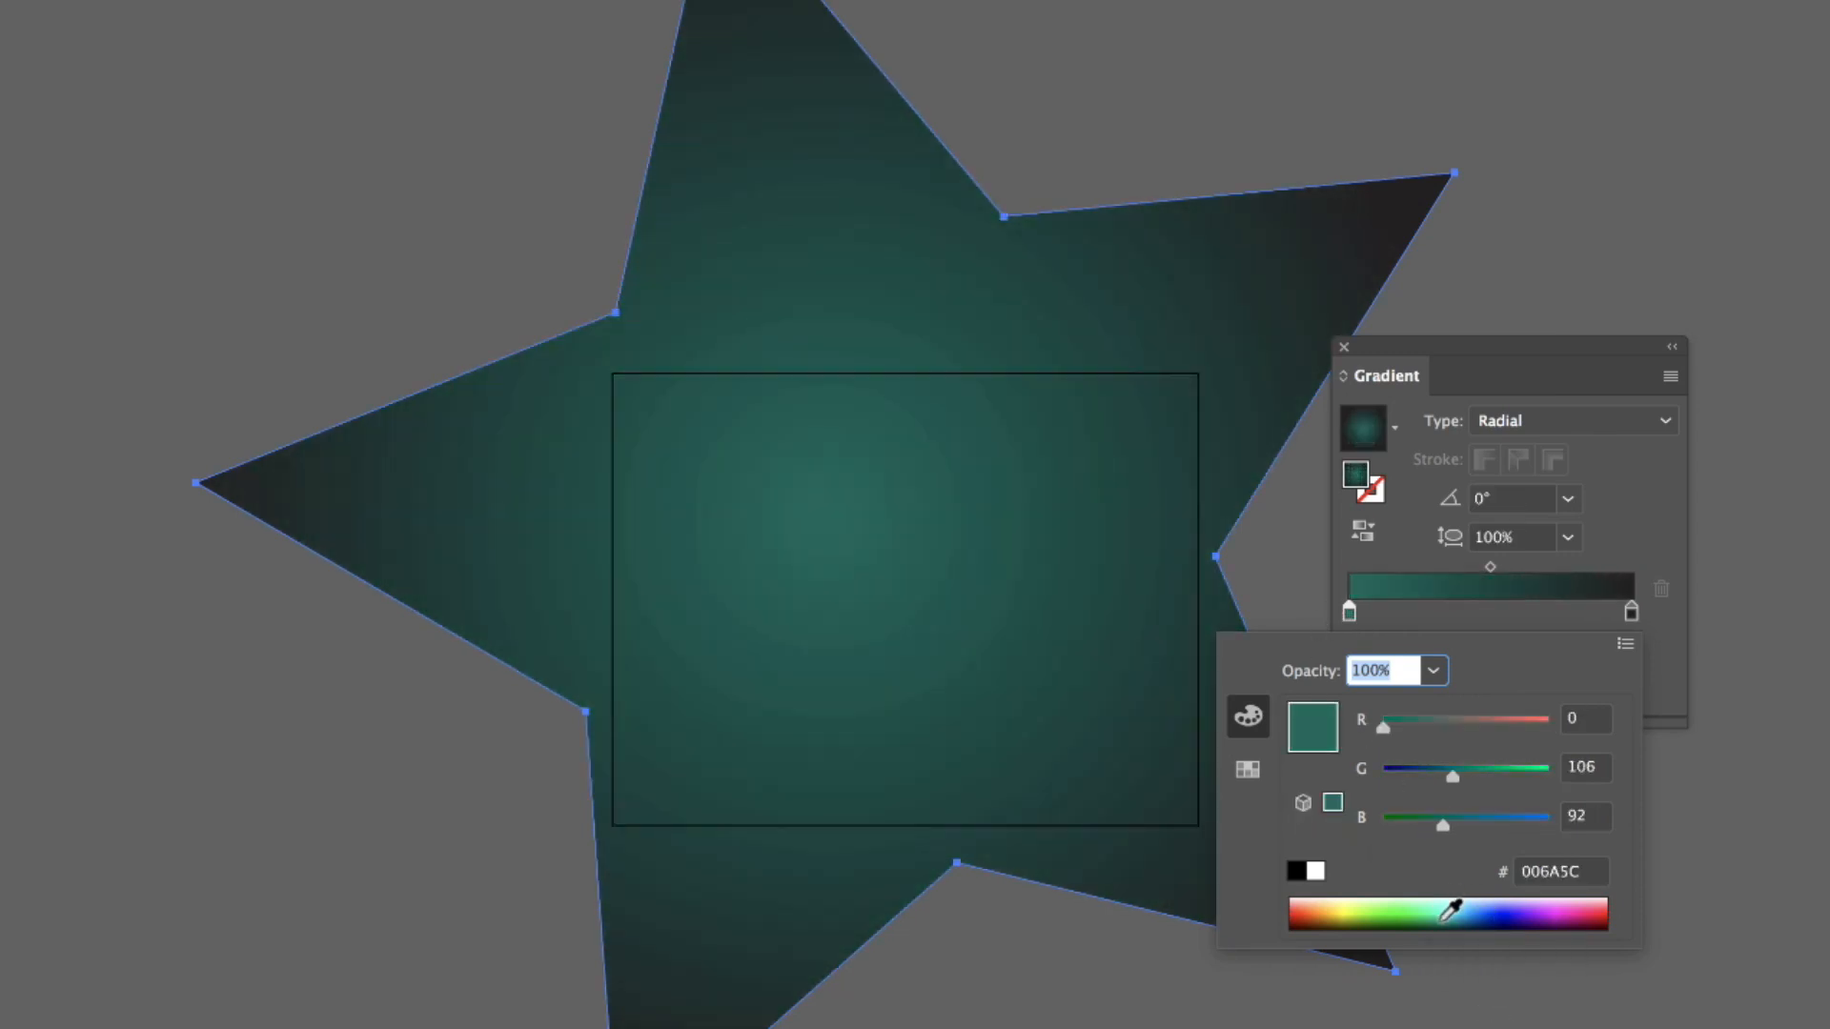
left_click(1404, 500)
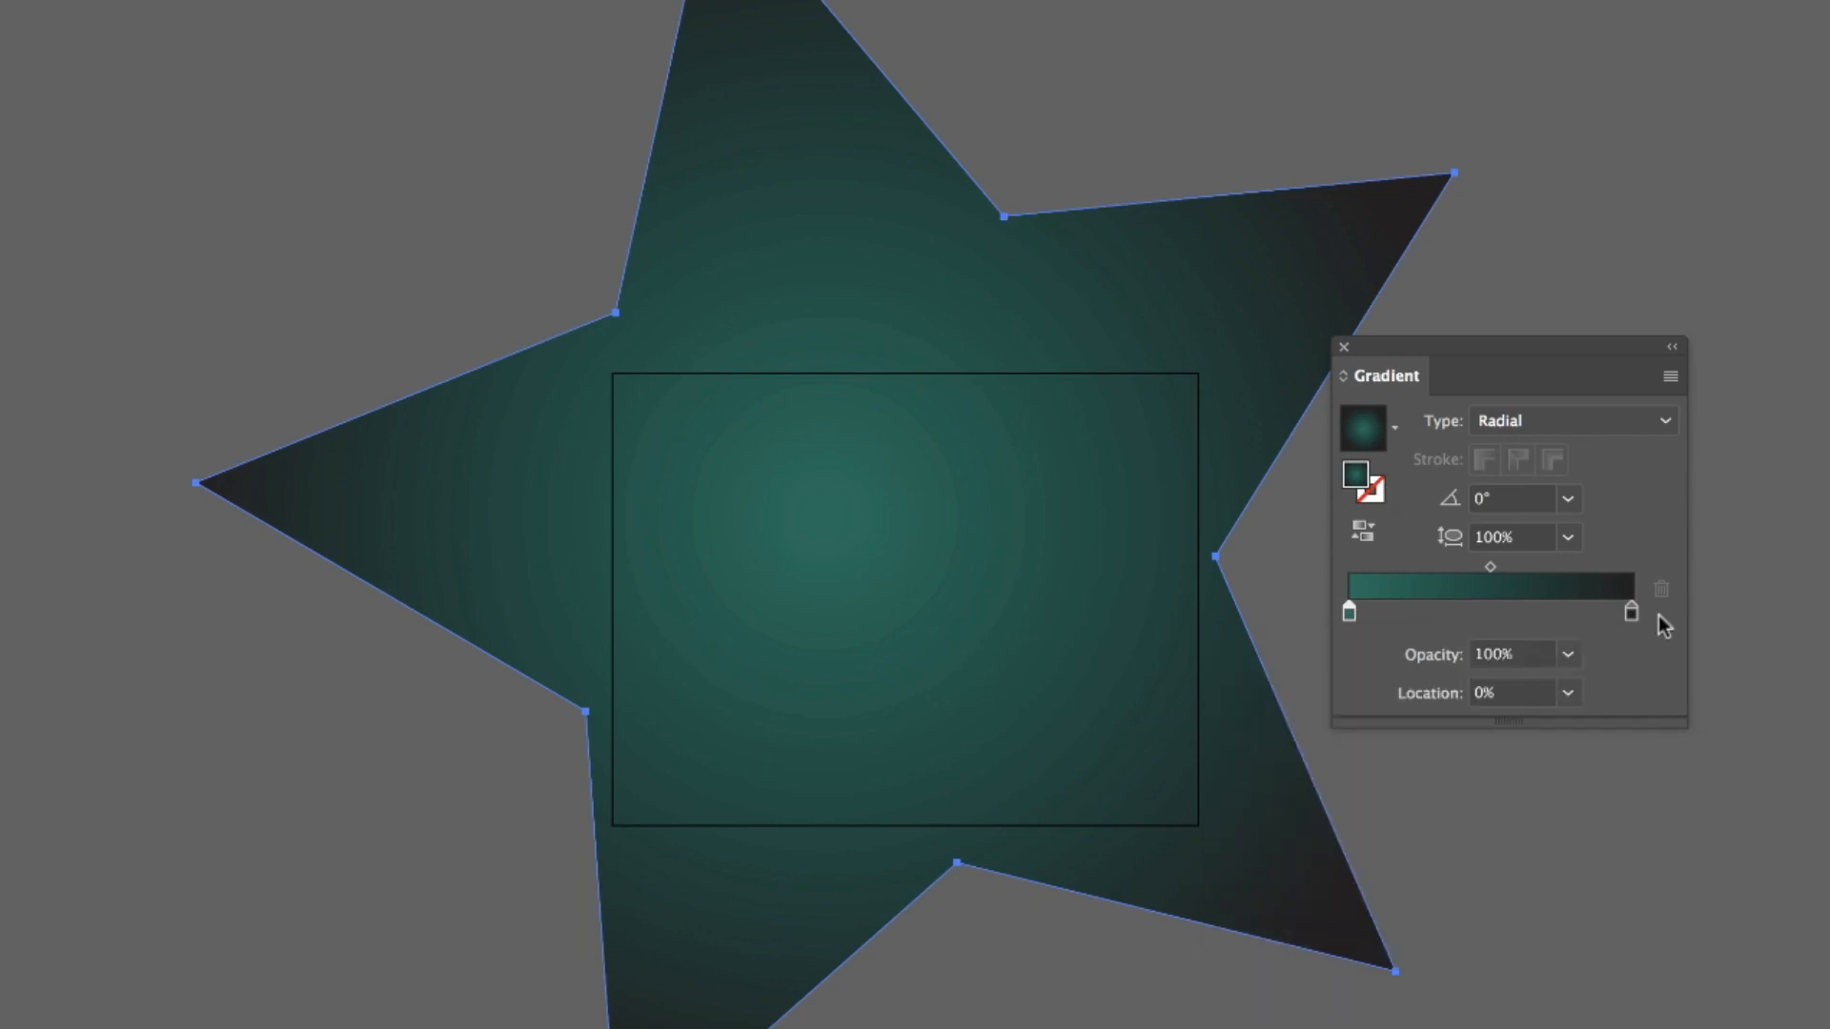
double_click(1631, 612)
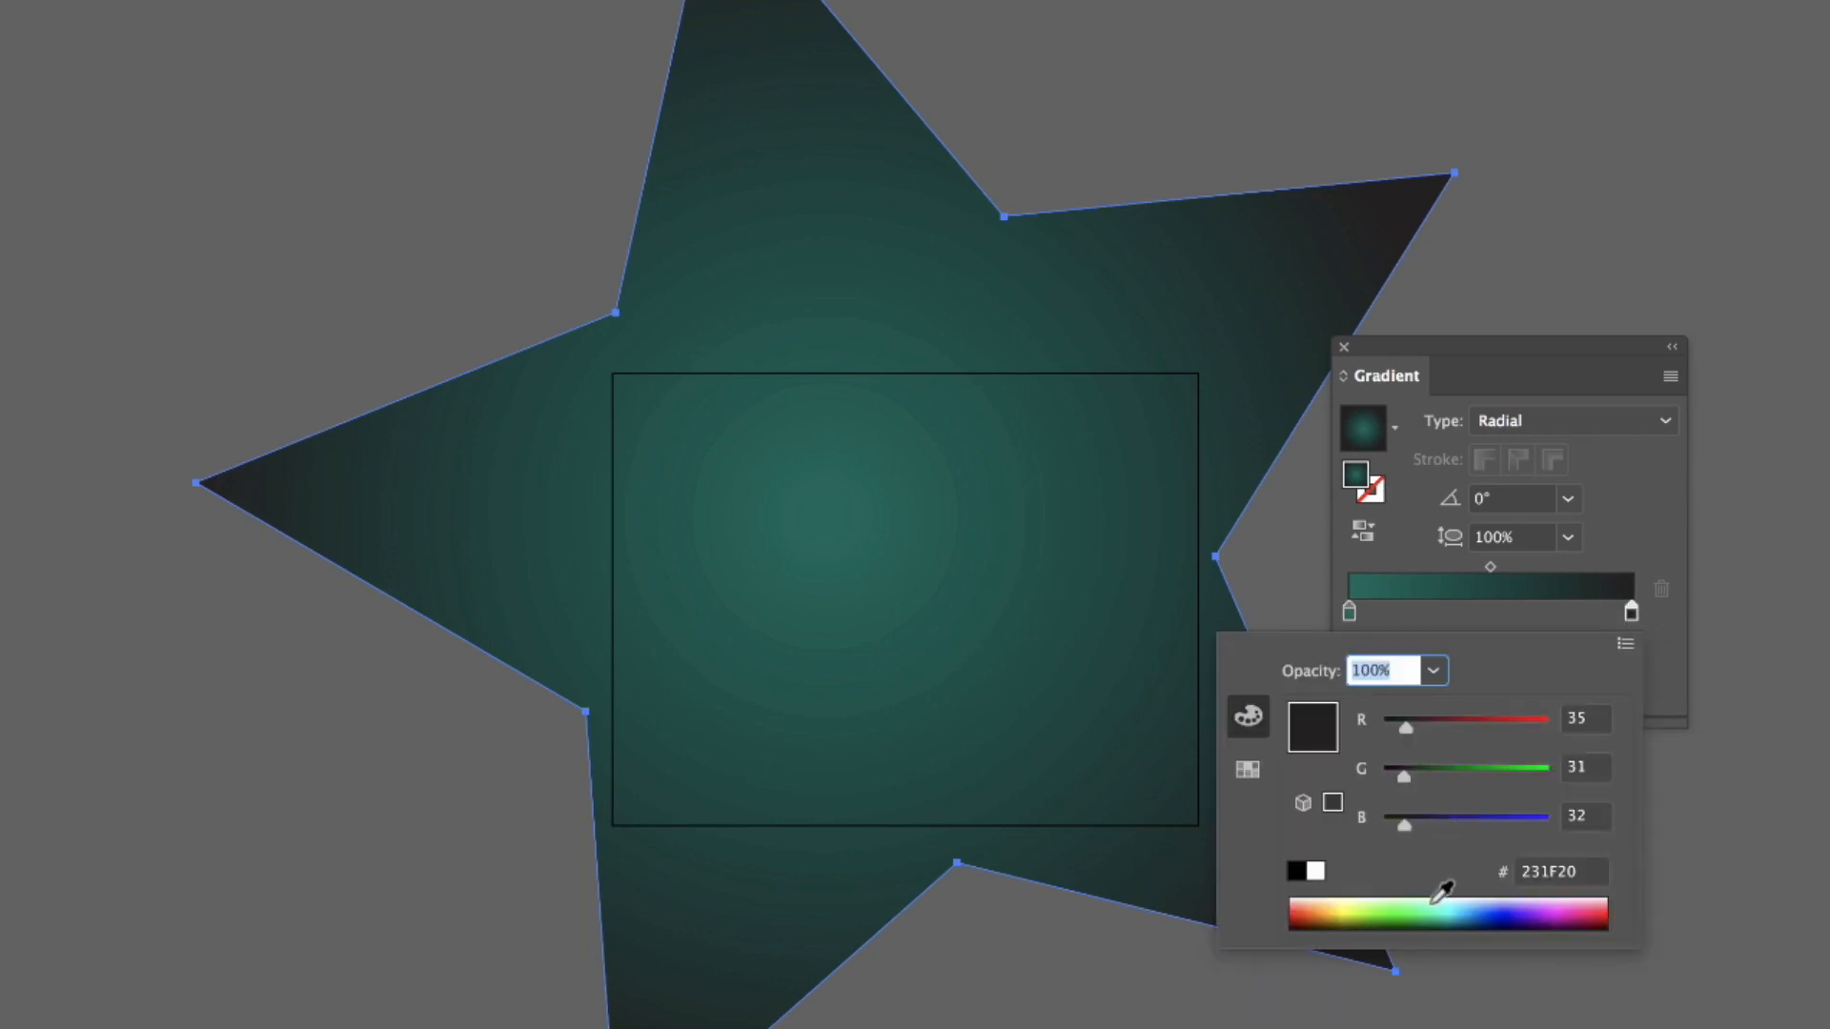
mouse_move(1436, 901)
left_mouse_down()
mouse_move(1454, 909)
mouse_move(1430, 911)
left_mouse_up()
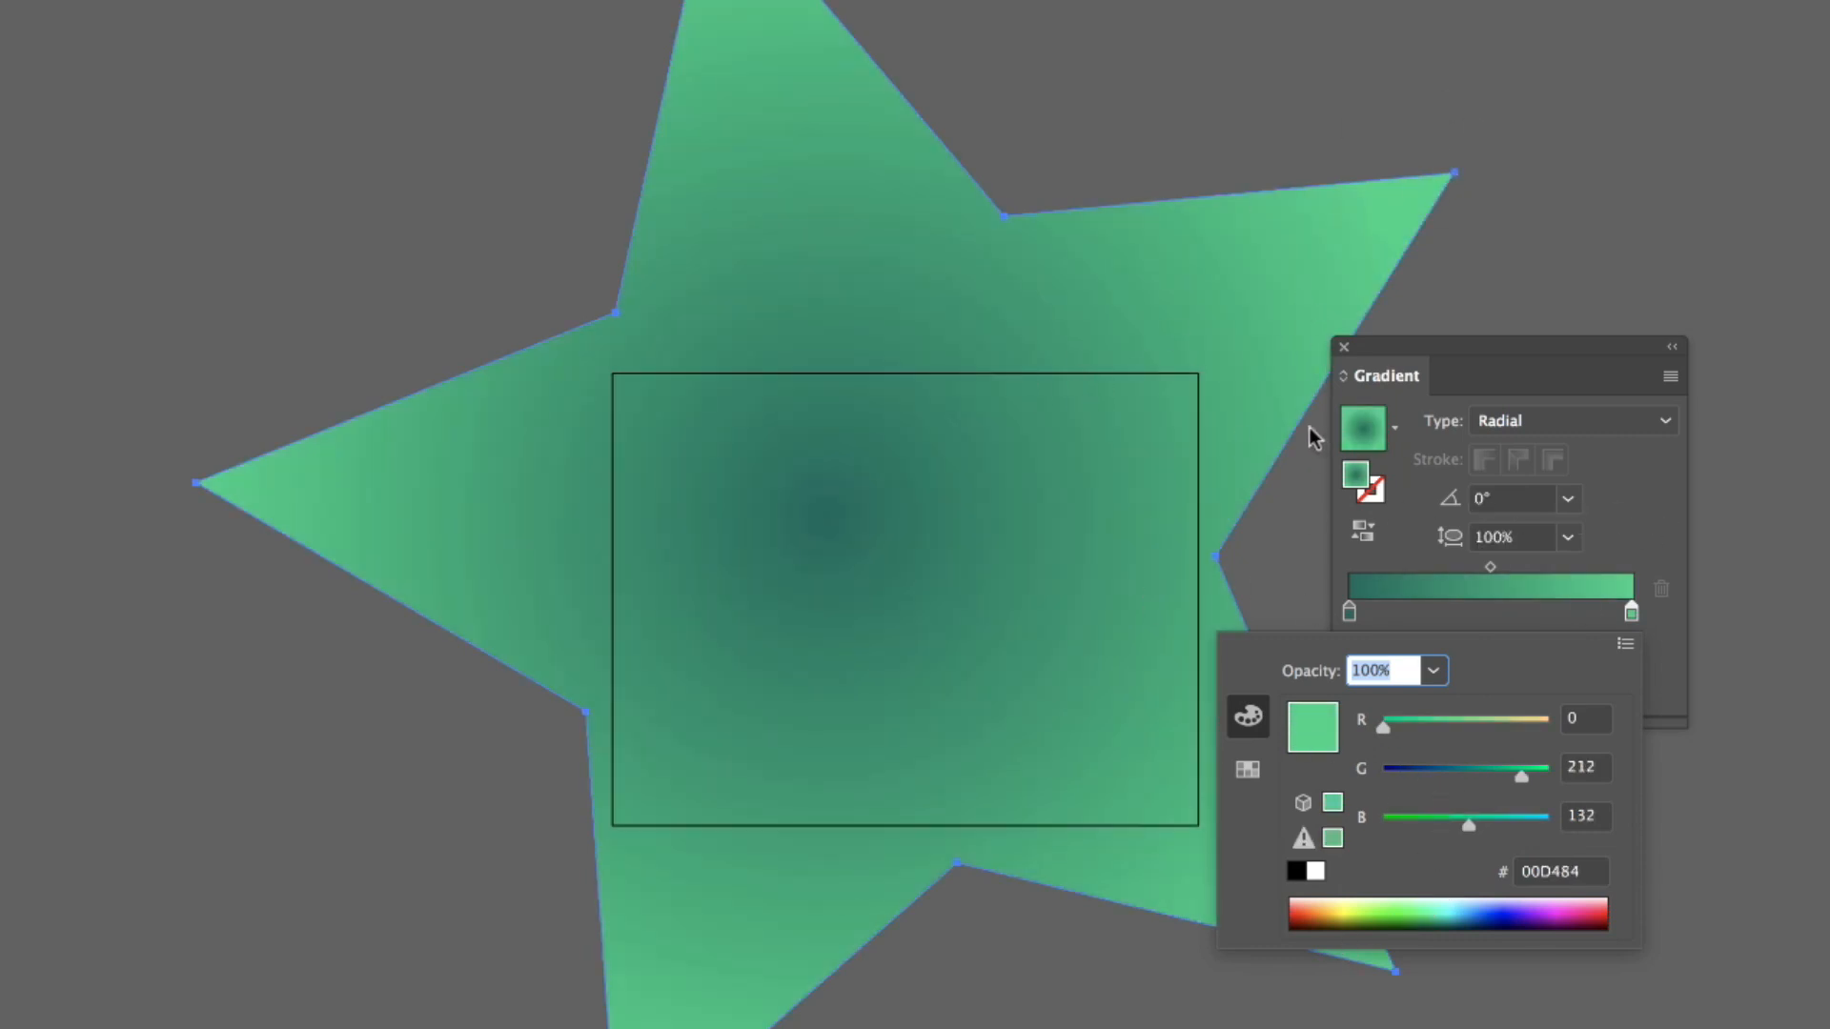
left_click(1359, 351)
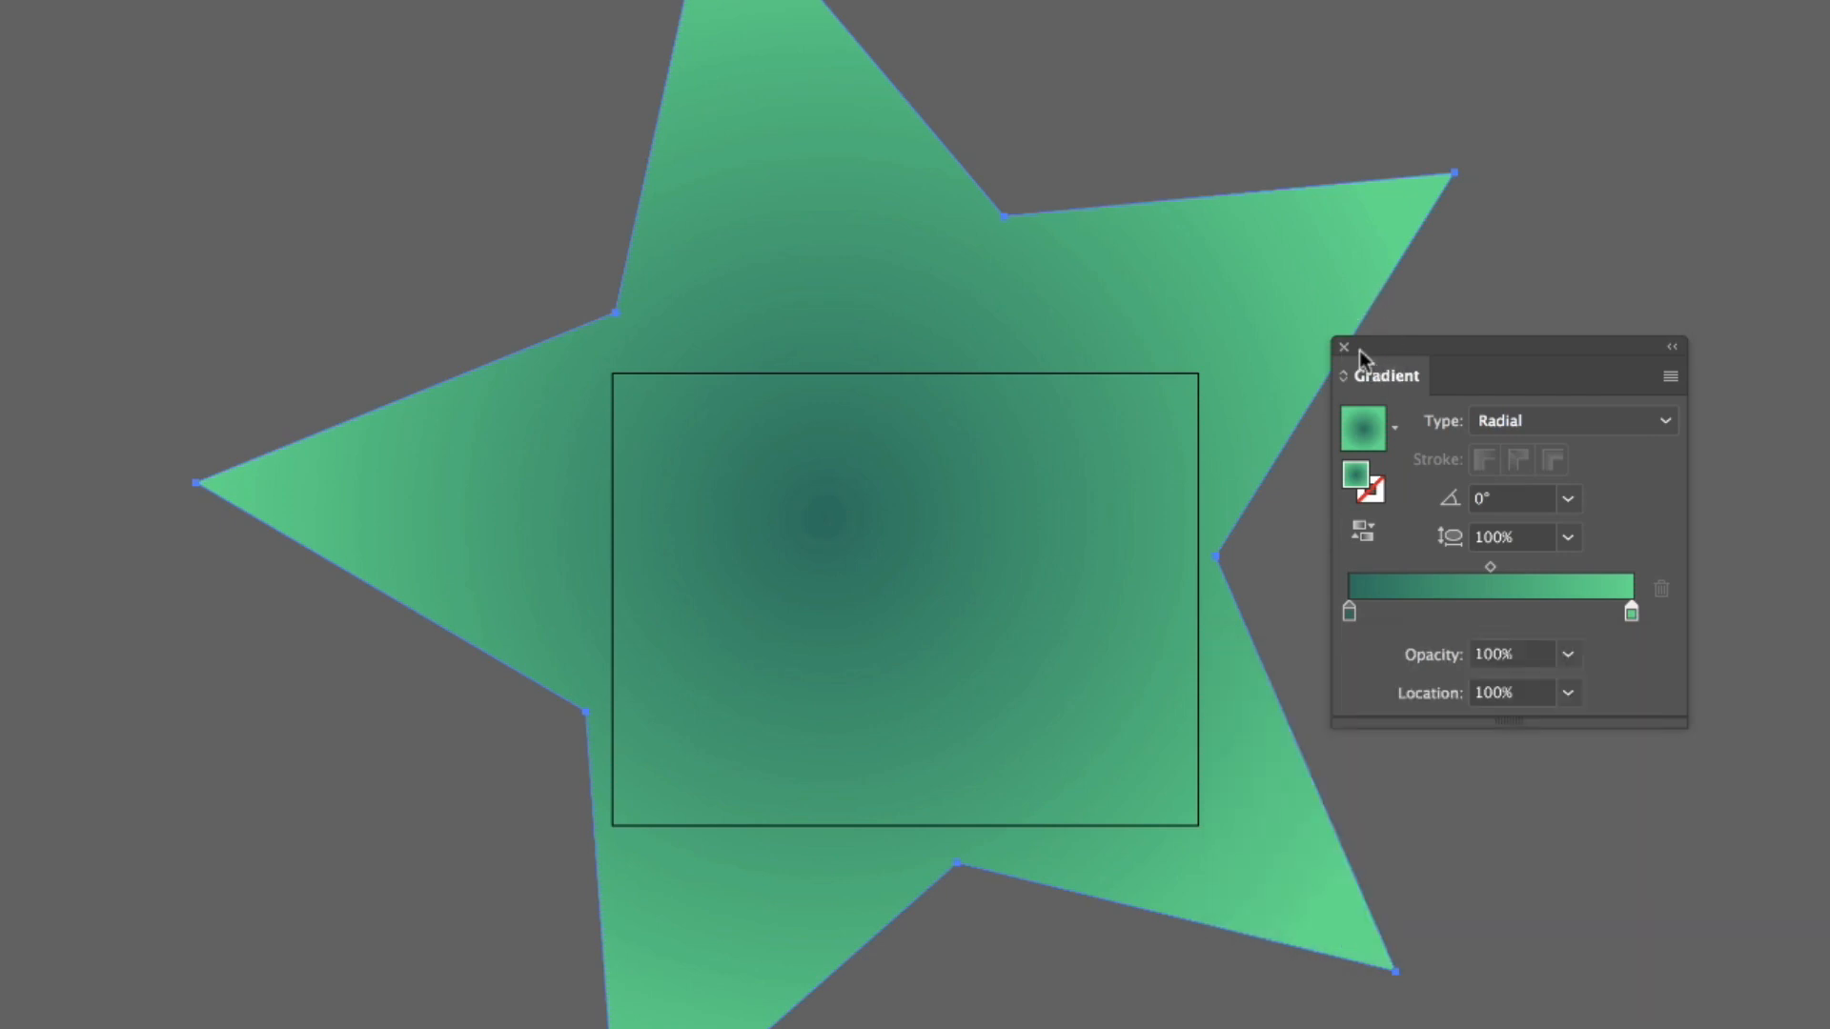
left_click(1345, 348)
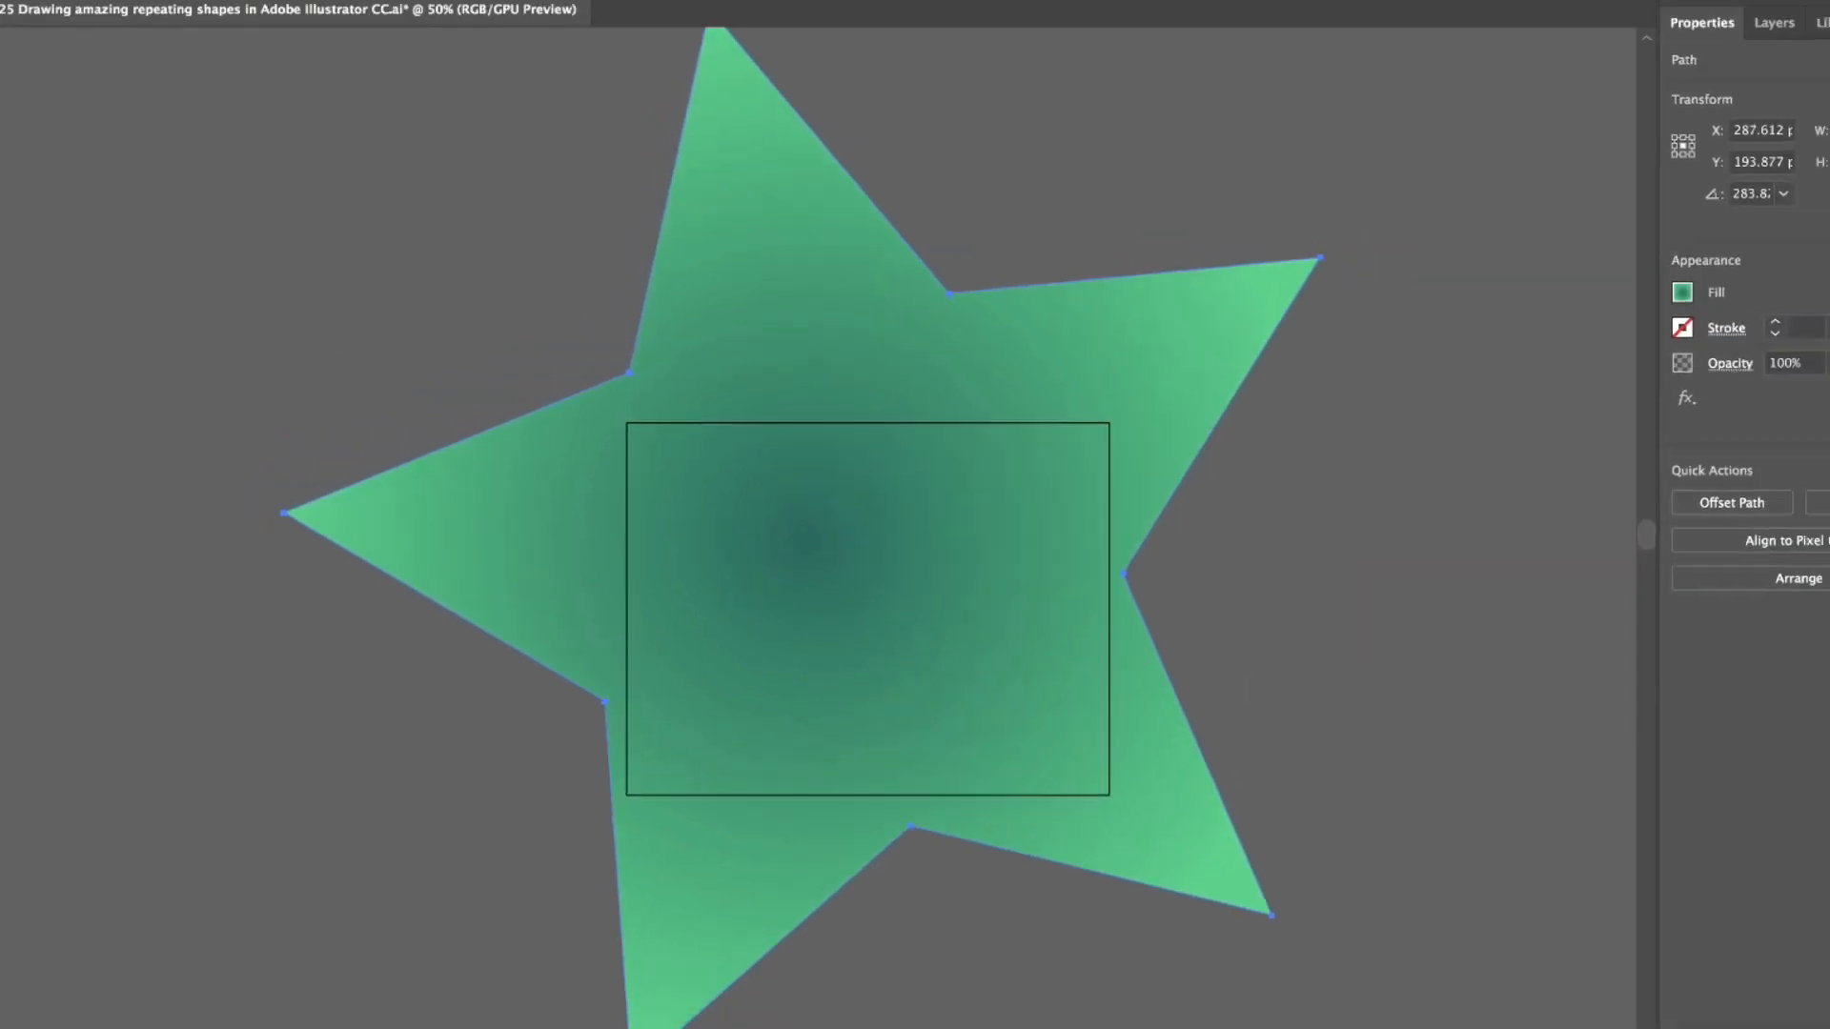
Open the Transform Each settings for the large star.
left_click(23, 105)
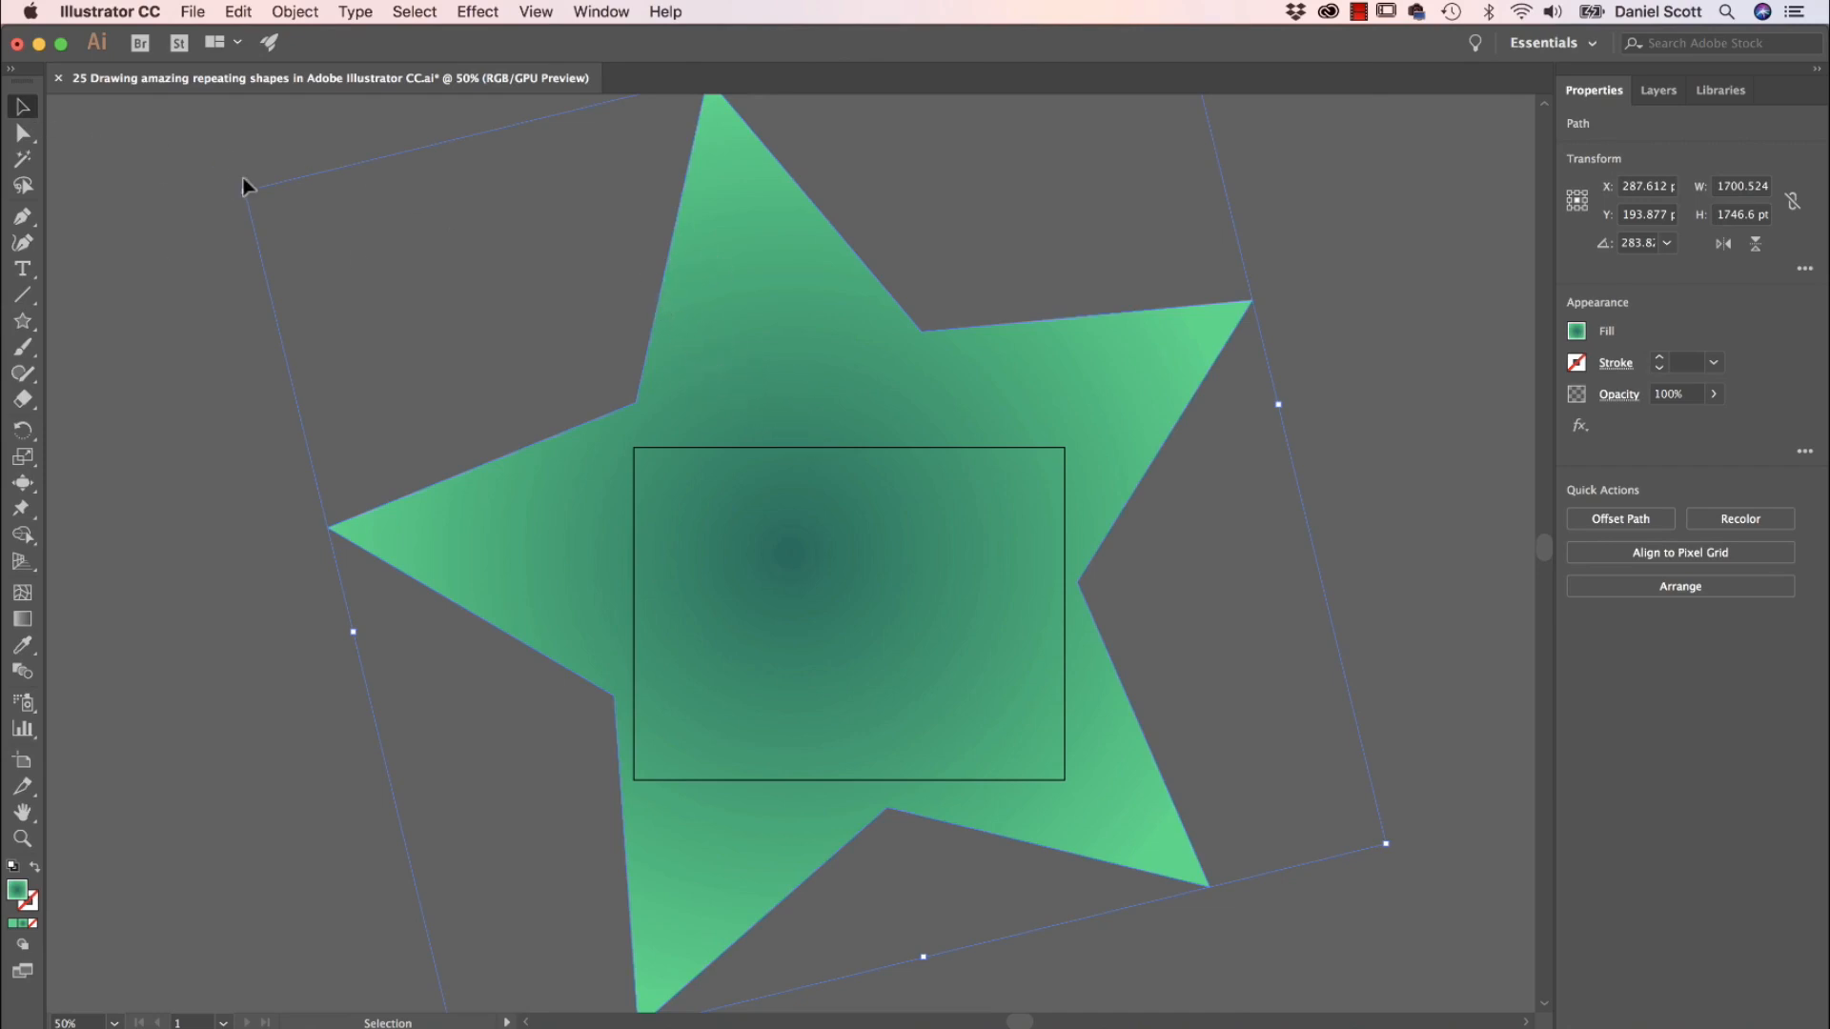
left_click(303, 11)
mouse_move(315, 43)
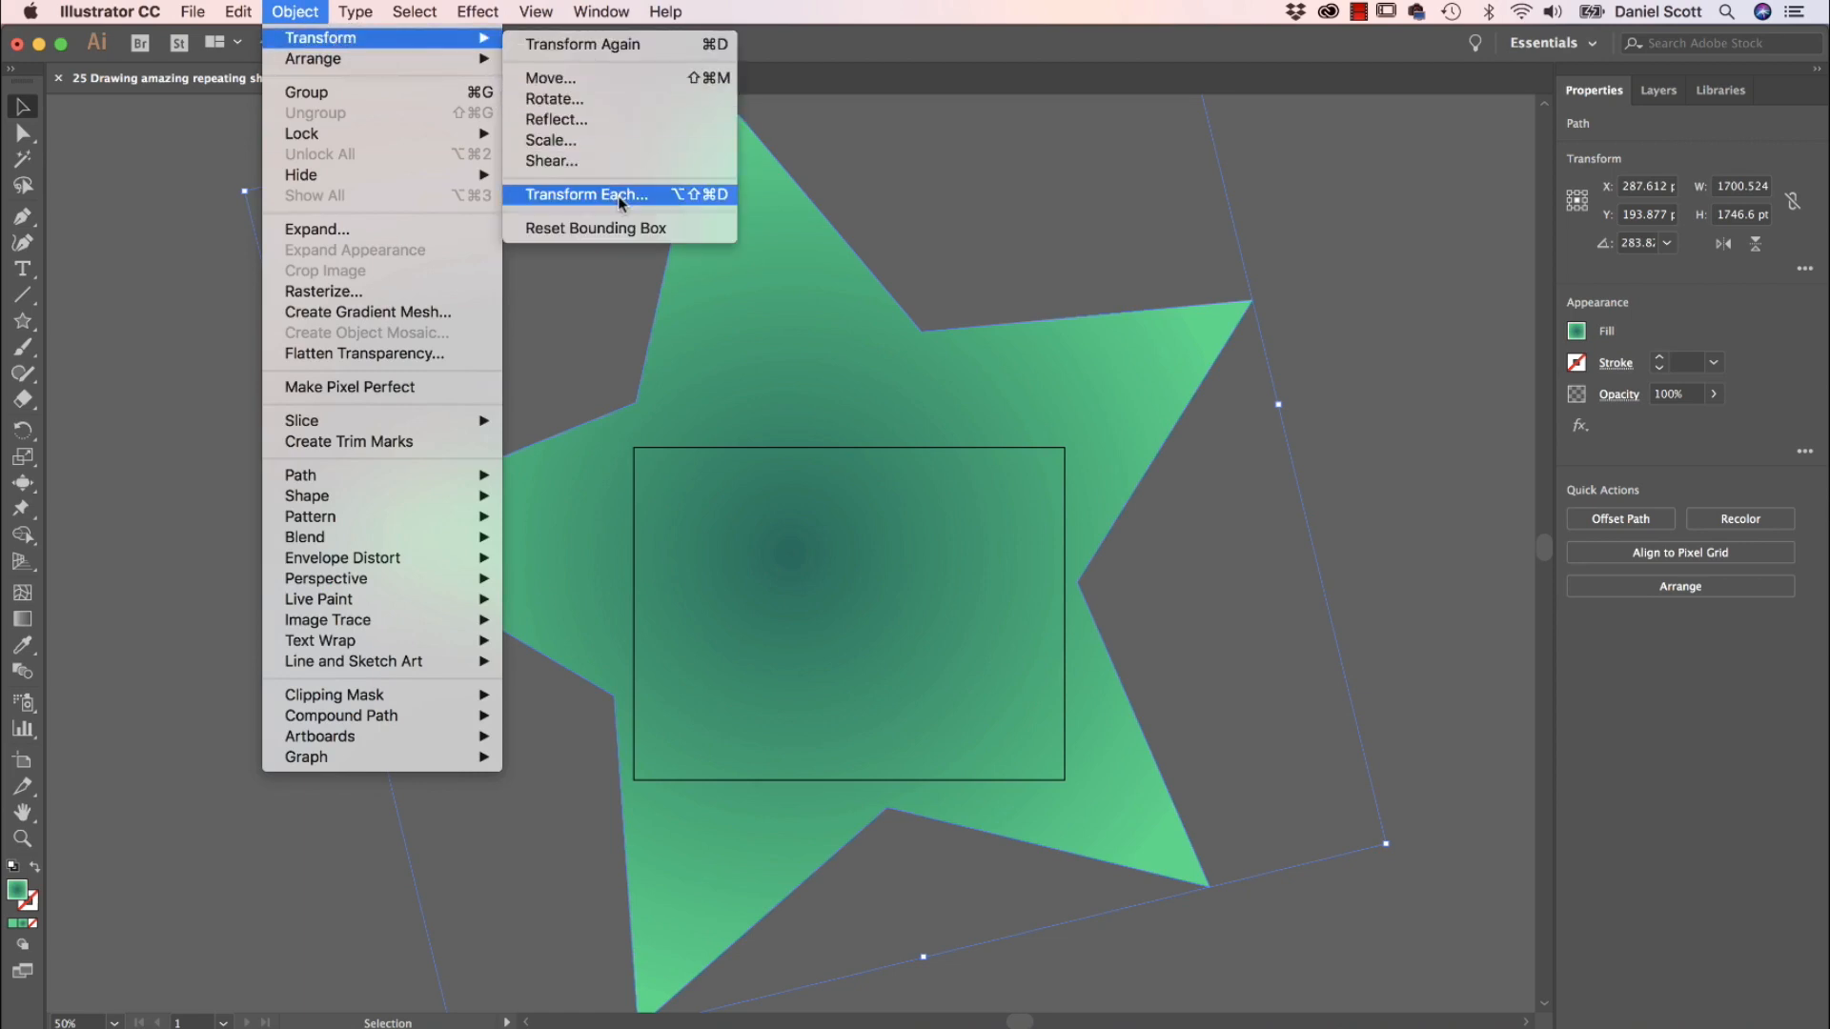
left_click(618, 196)
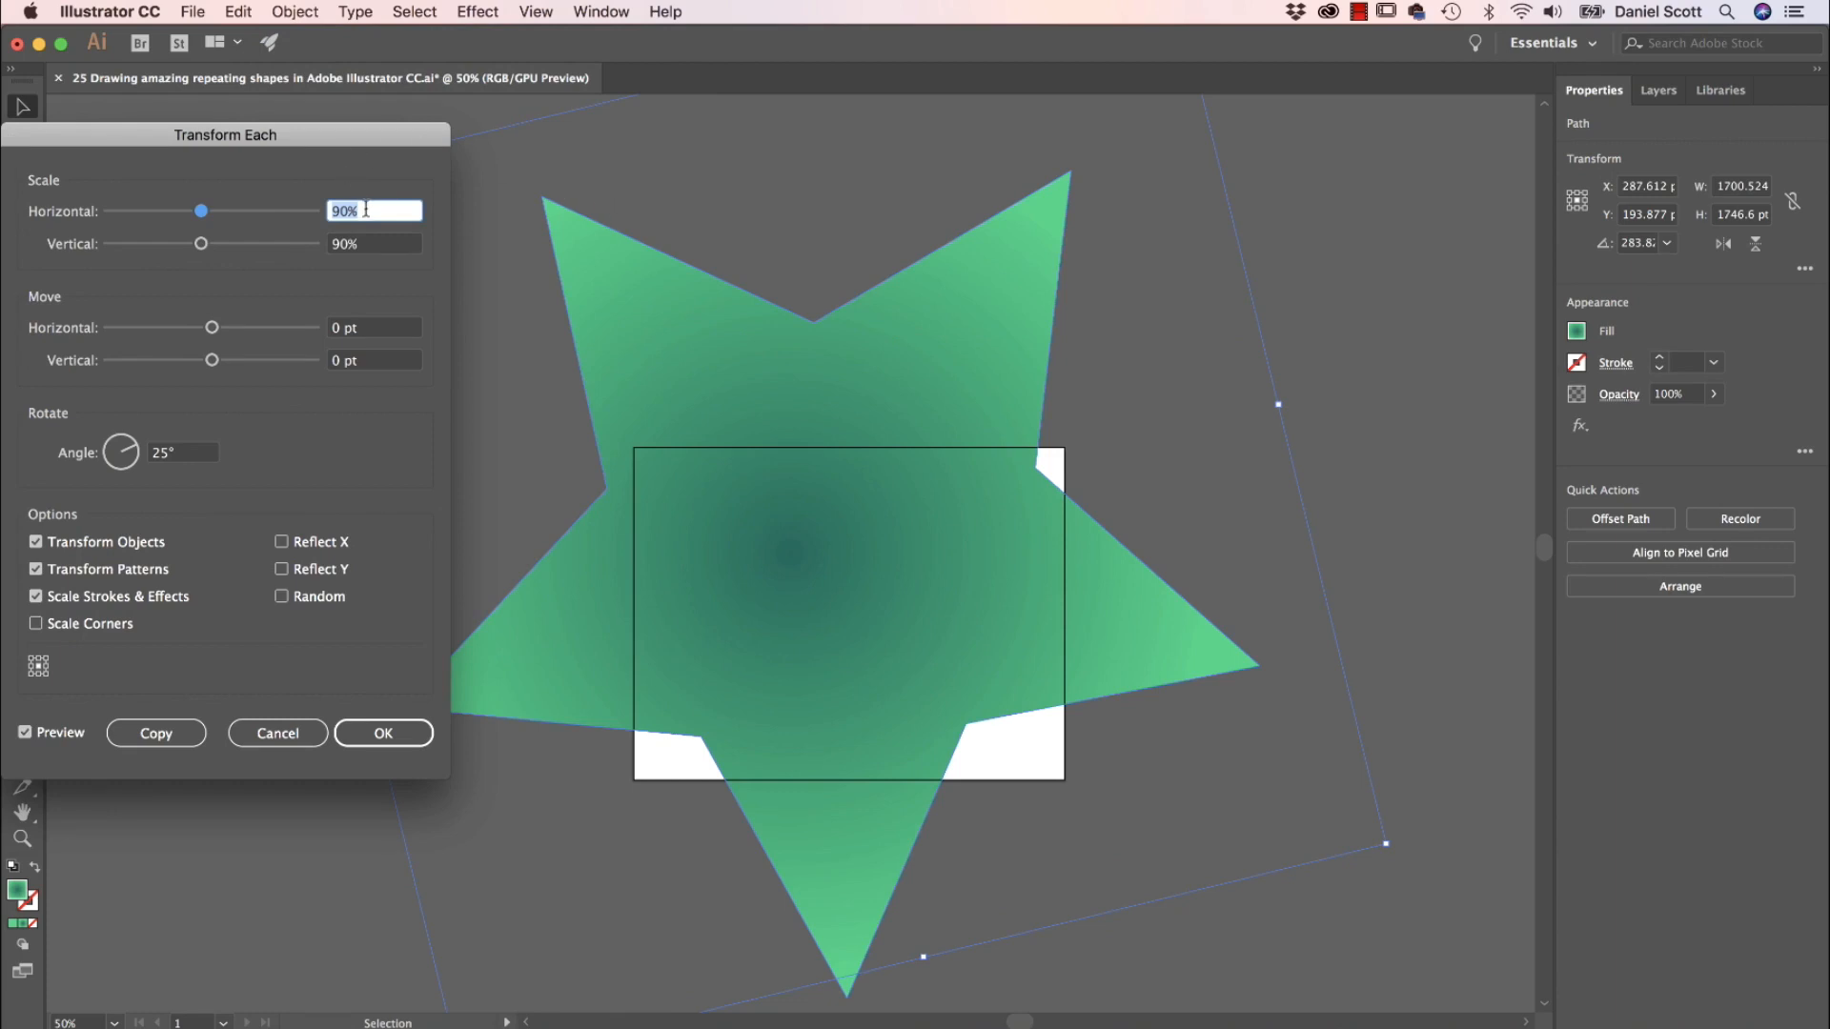
Reset the star's transform to 100% horizontal and vertical scale and a 0° rotation angle.
type("100")
key("Tab")
type("100")
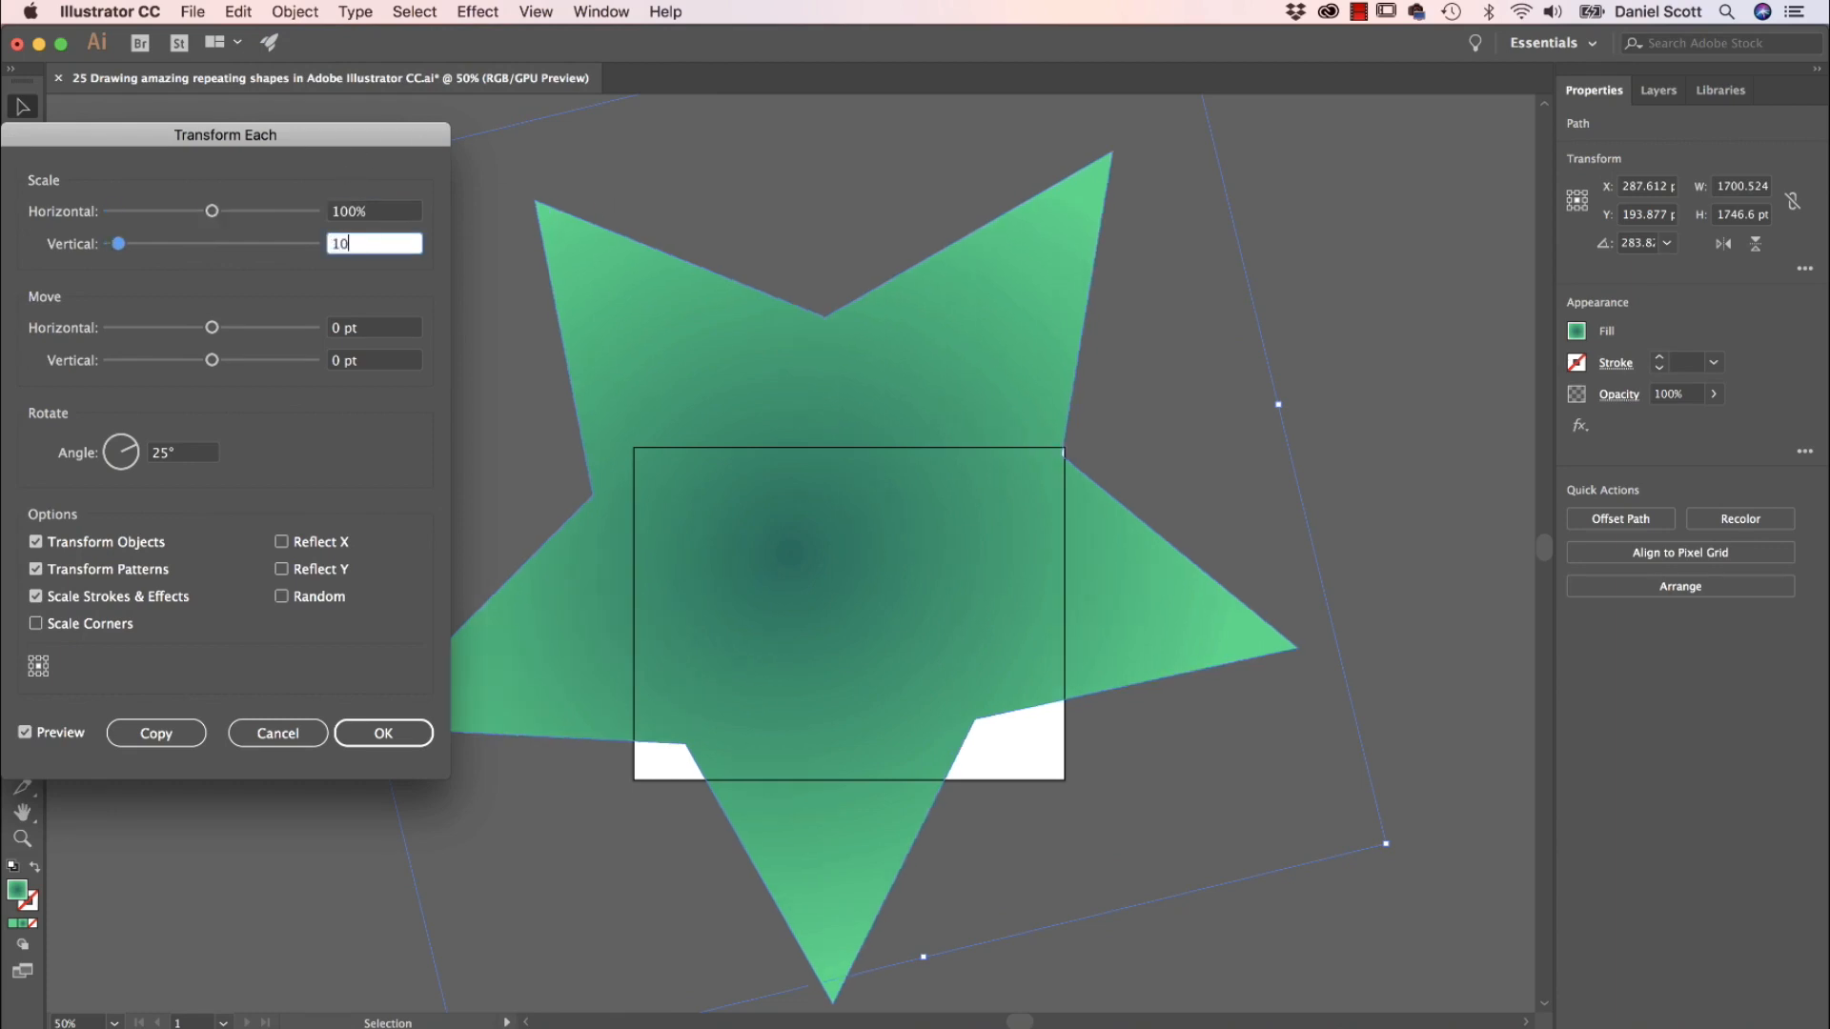
key("Tab")
key("Tab")
key("Tab")
type("0")
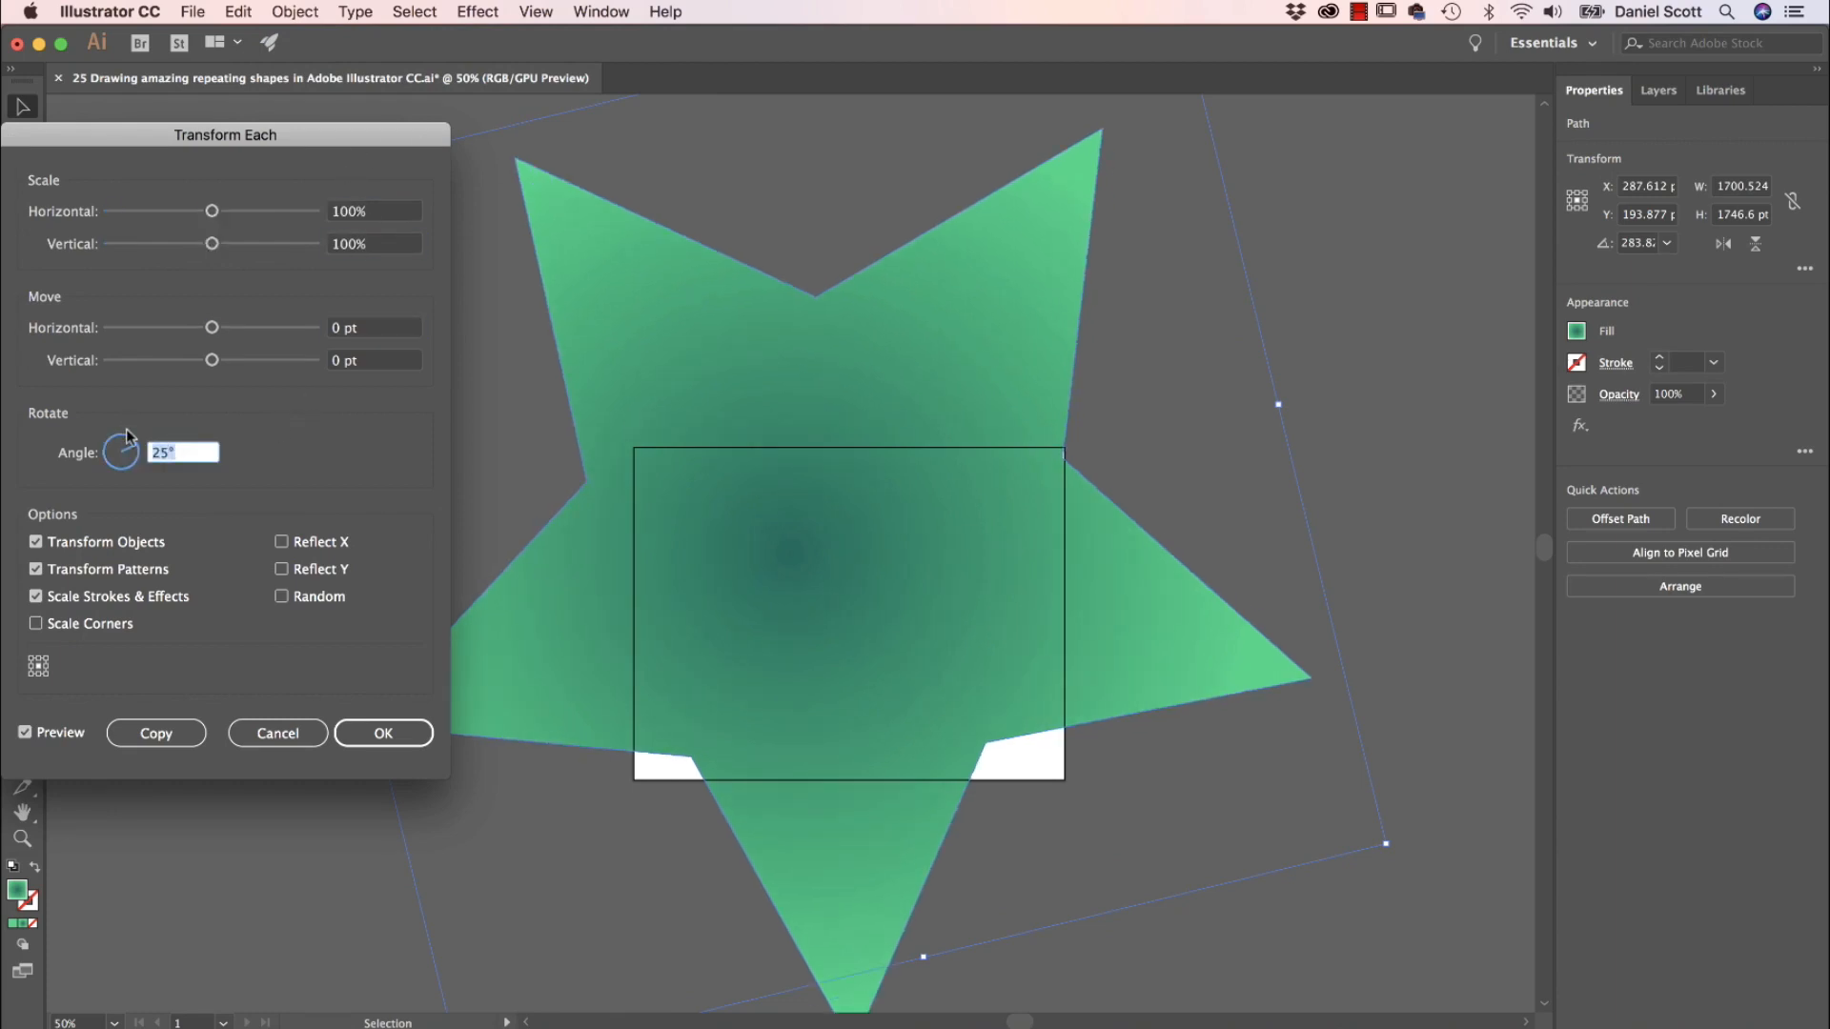
key("Tab")
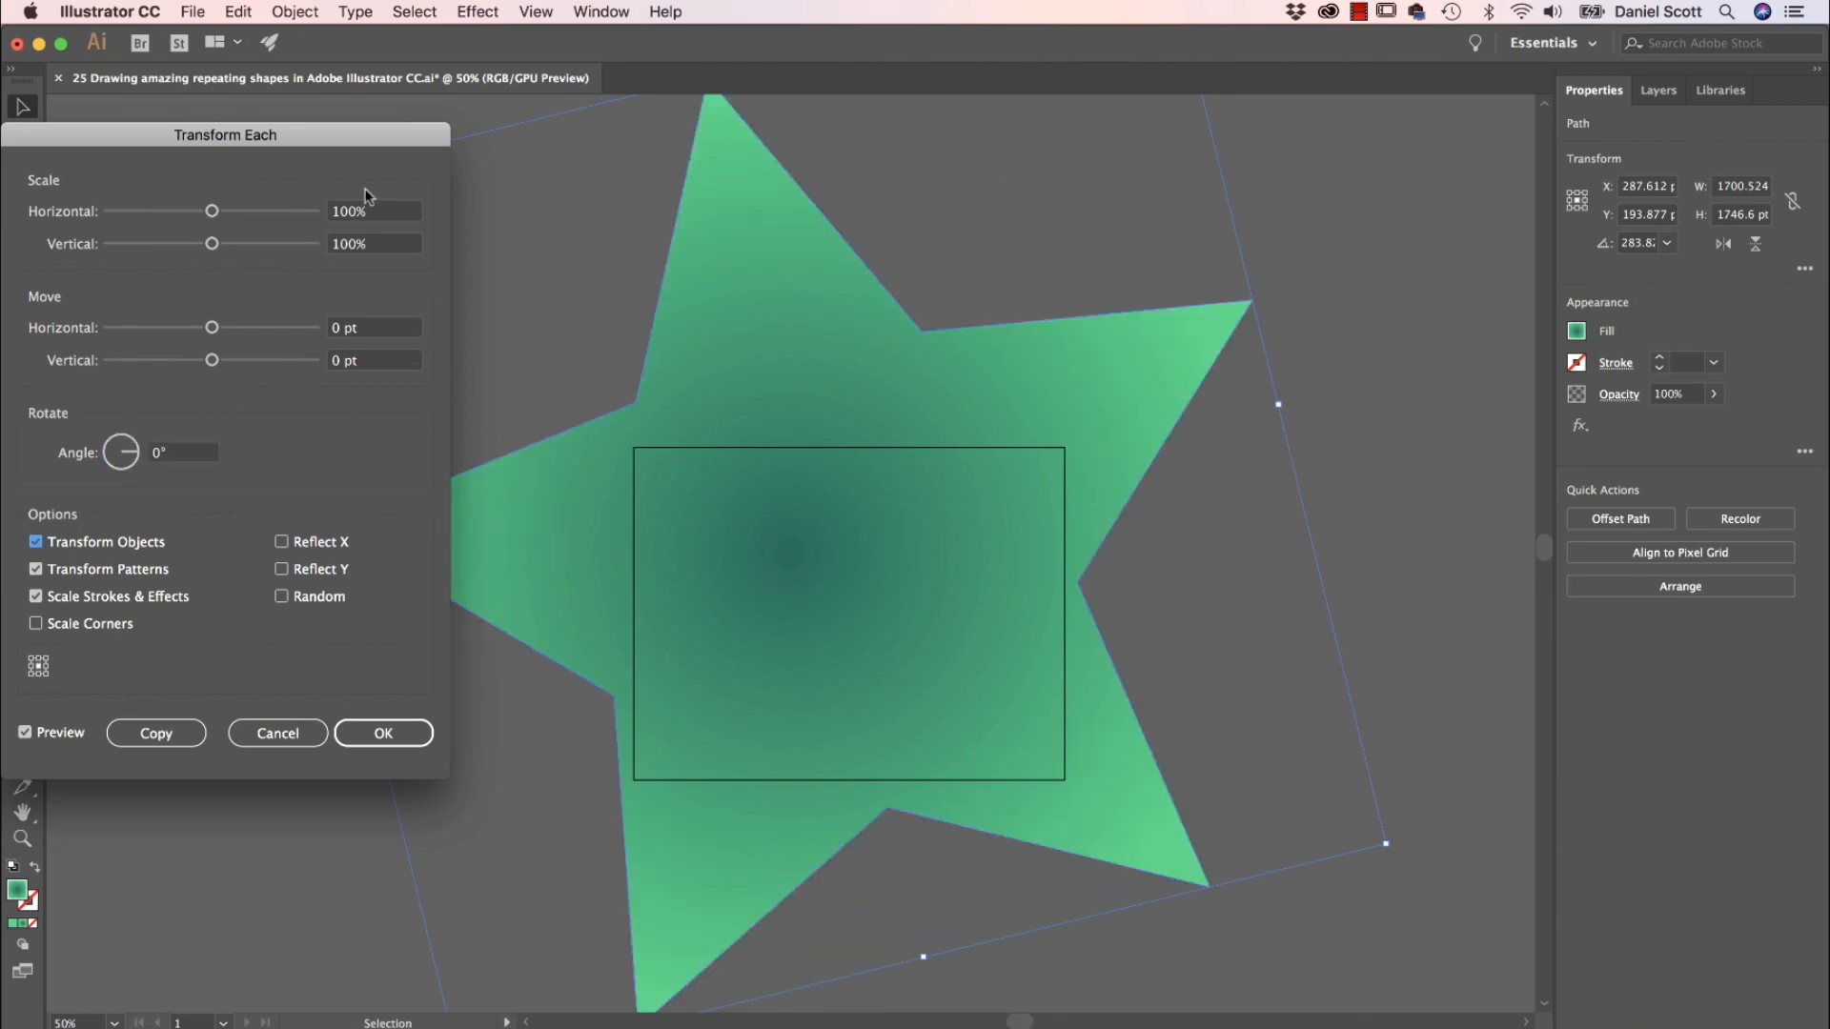
left_click_drag(410, 134, 563, 190)
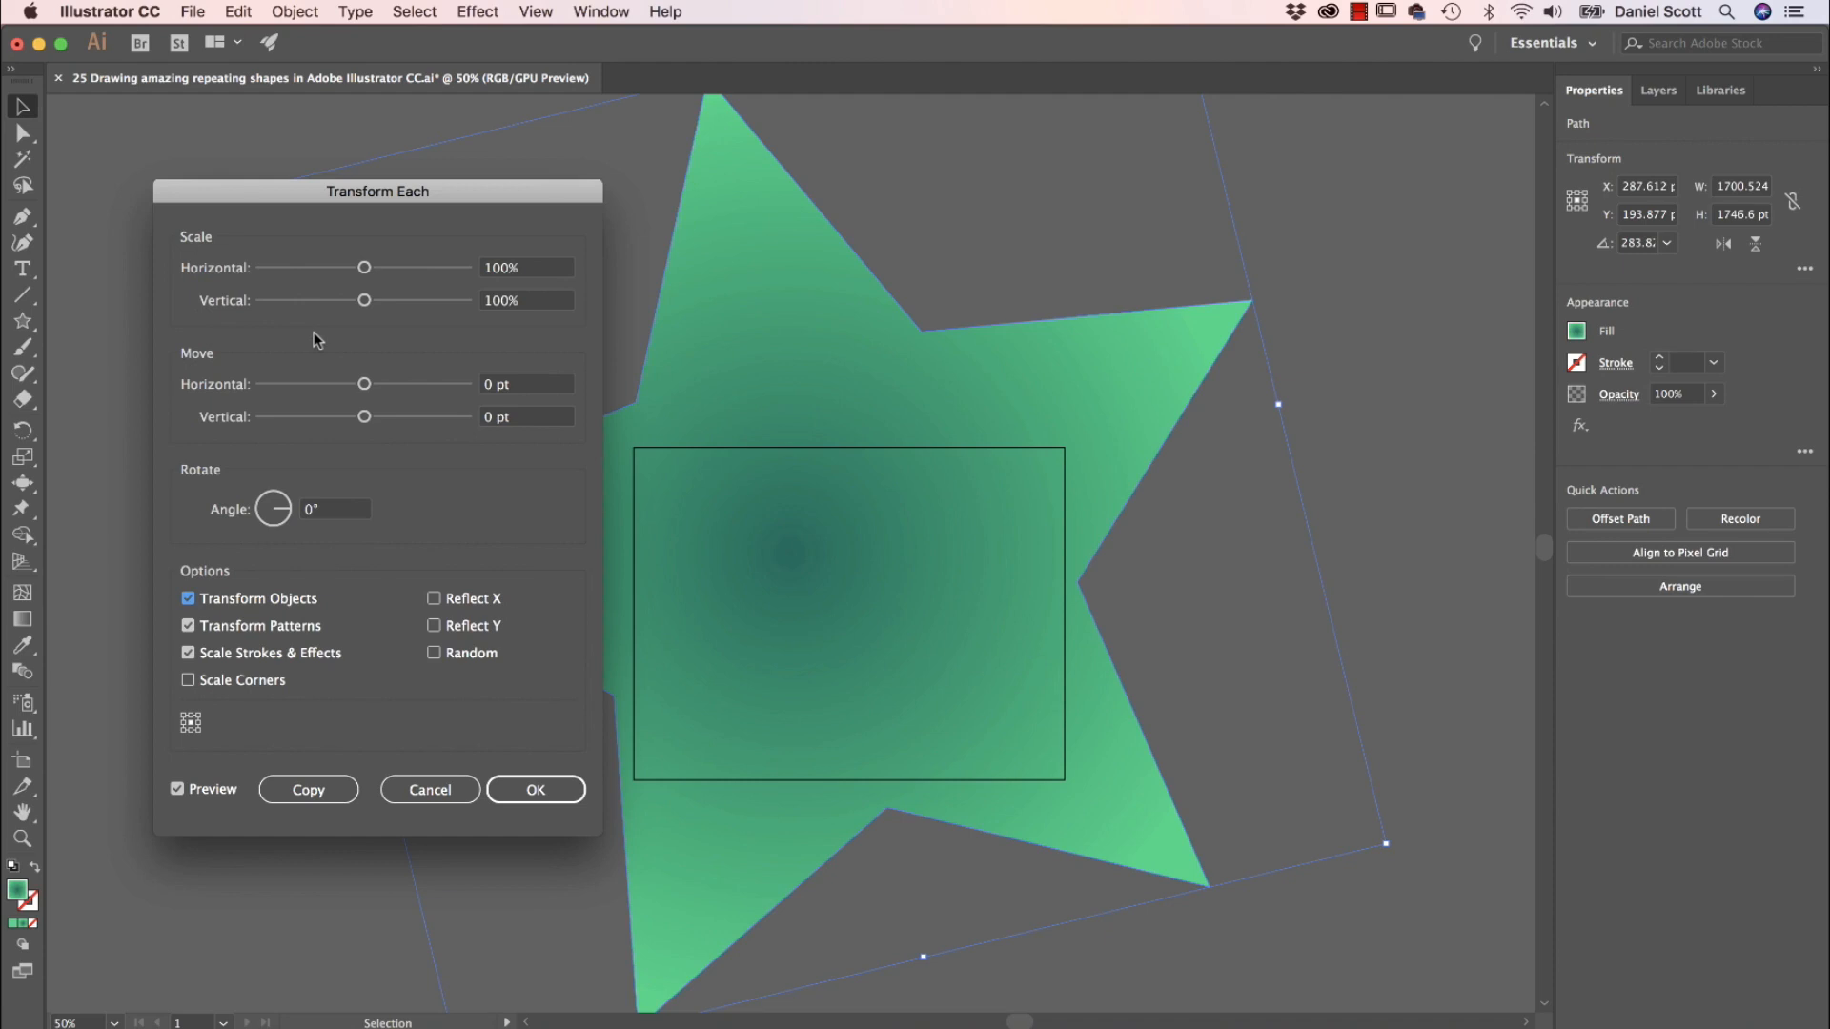
Create a copy of the star scaled to 90% horizontally and vertically and rotated by 25°.
left_click(553, 268)
type("90")
key("Tab")
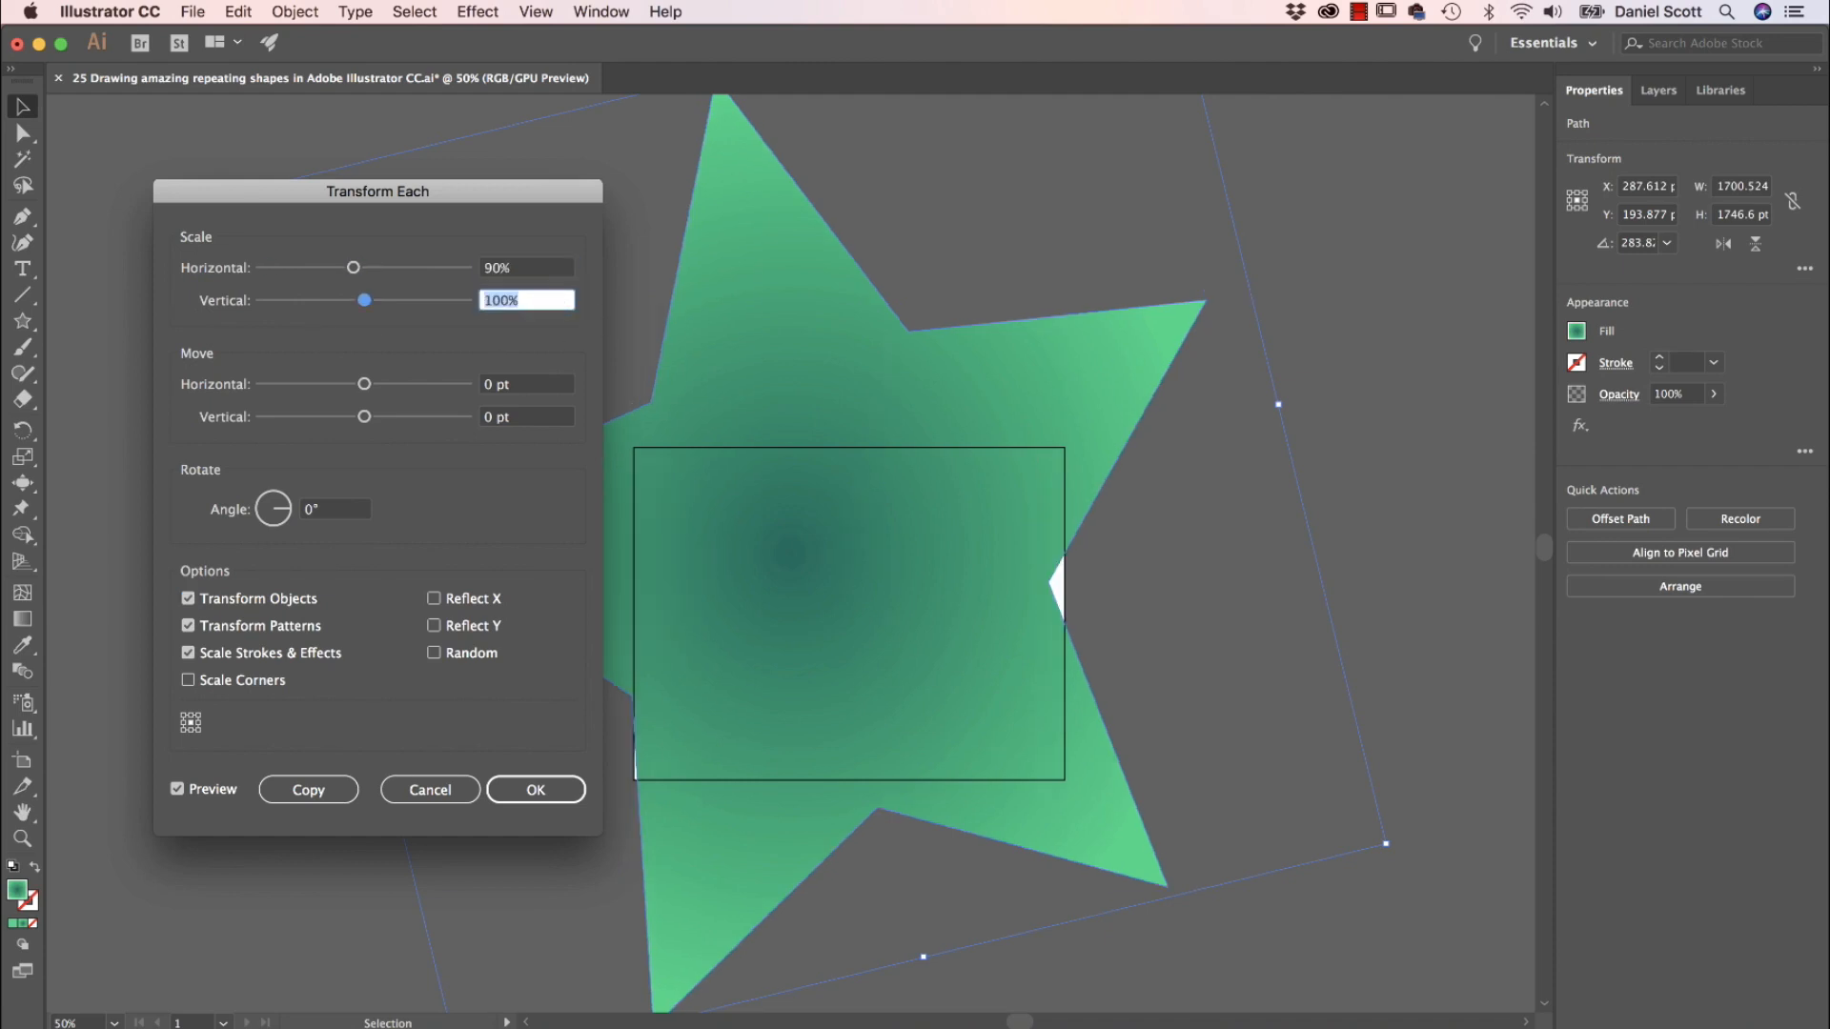
type("90")
key("Tab")
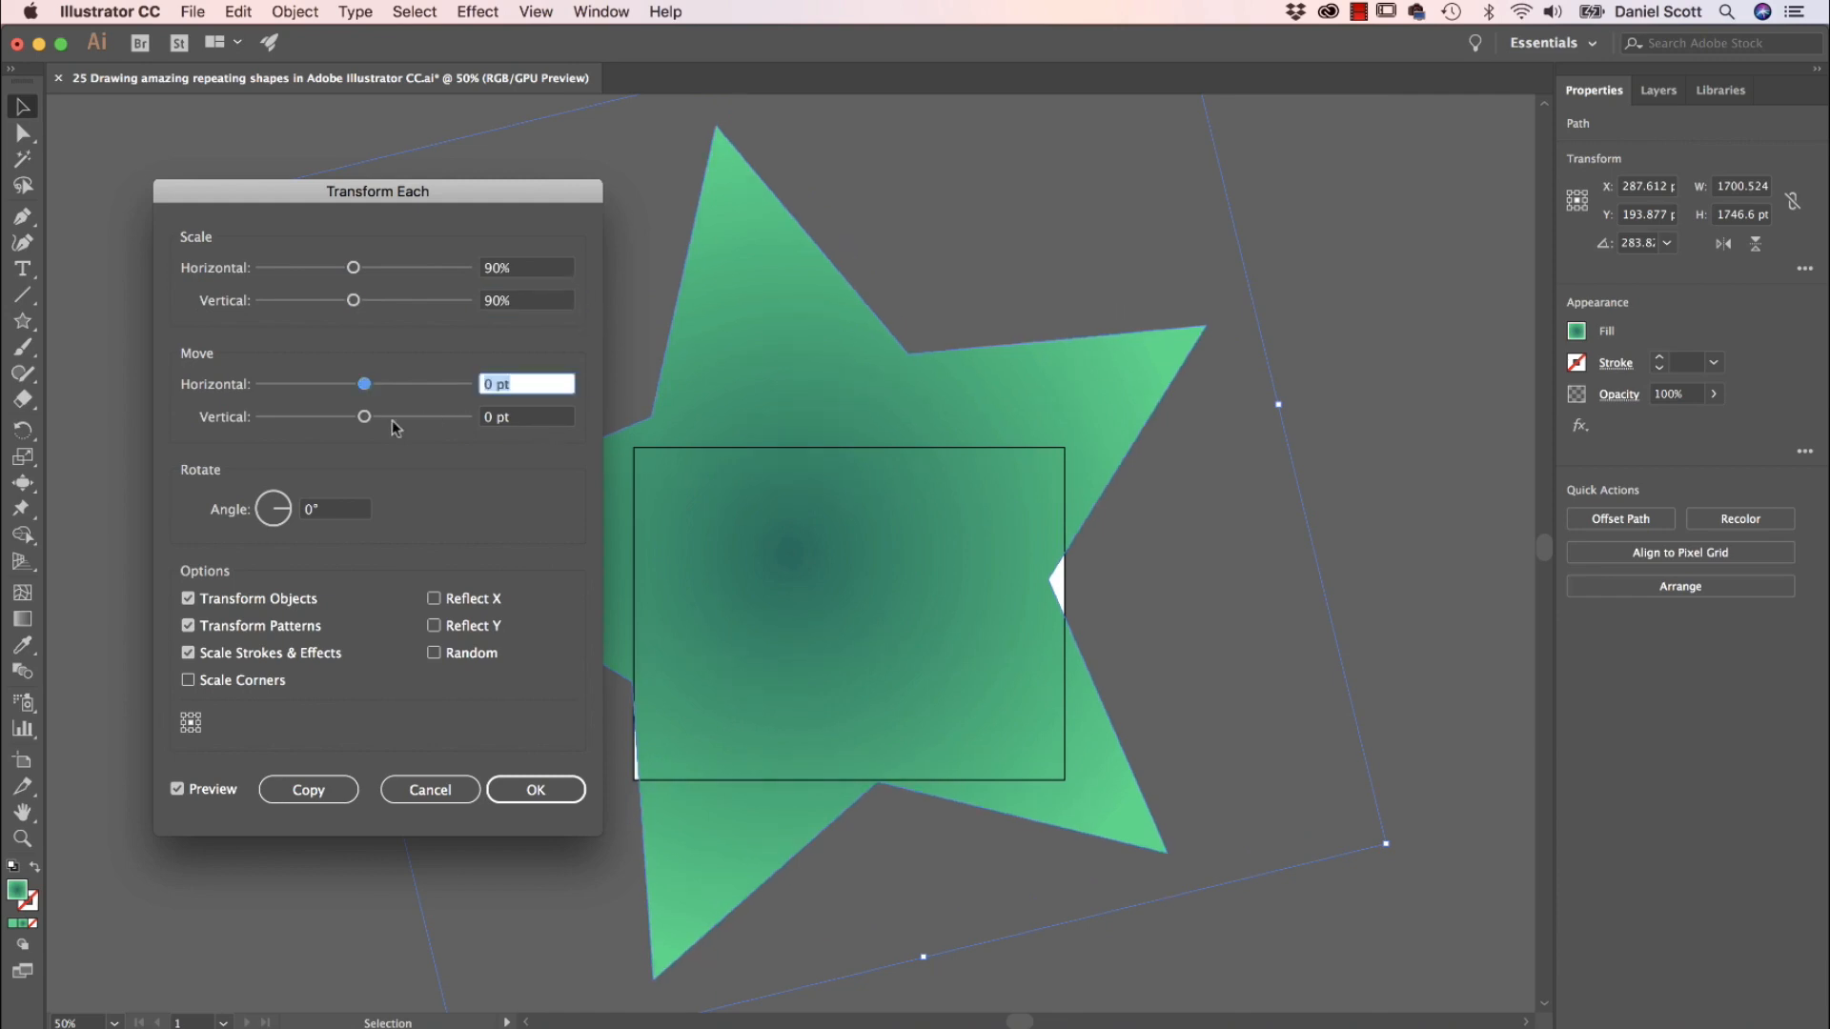
left_click_drag(284, 514, 290, 508)
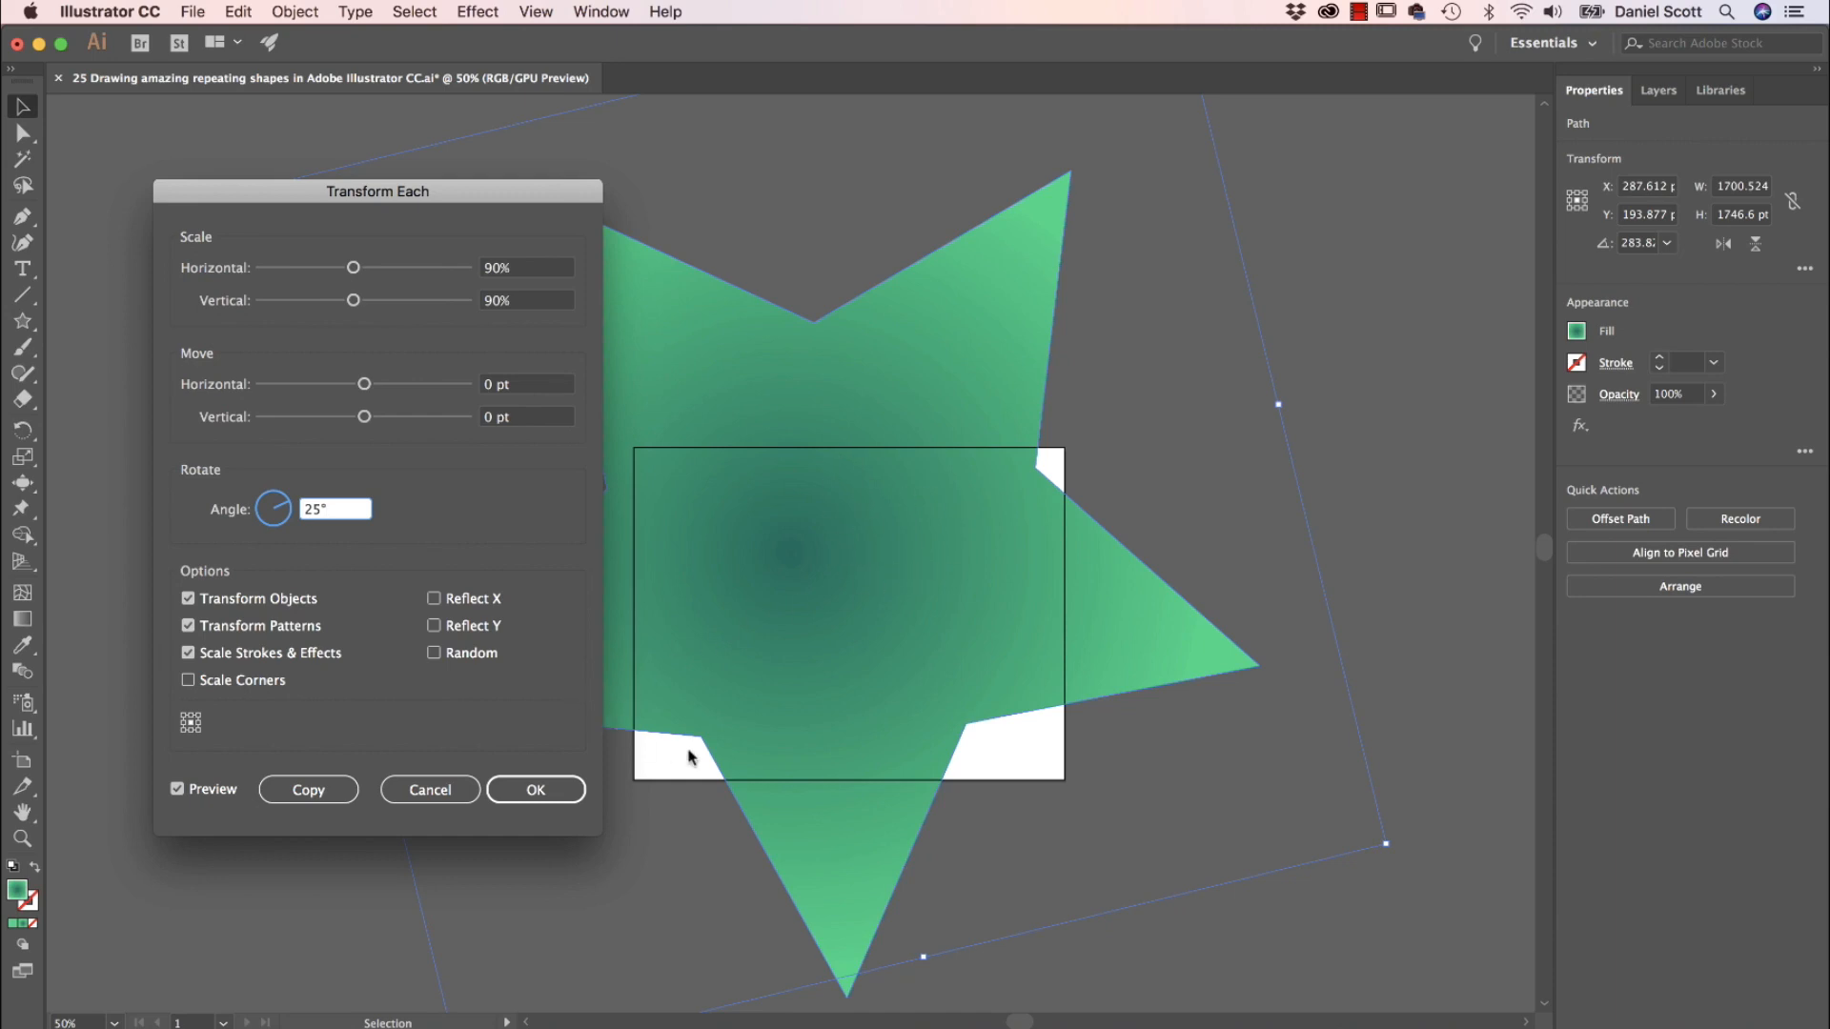
left_click(314, 791)
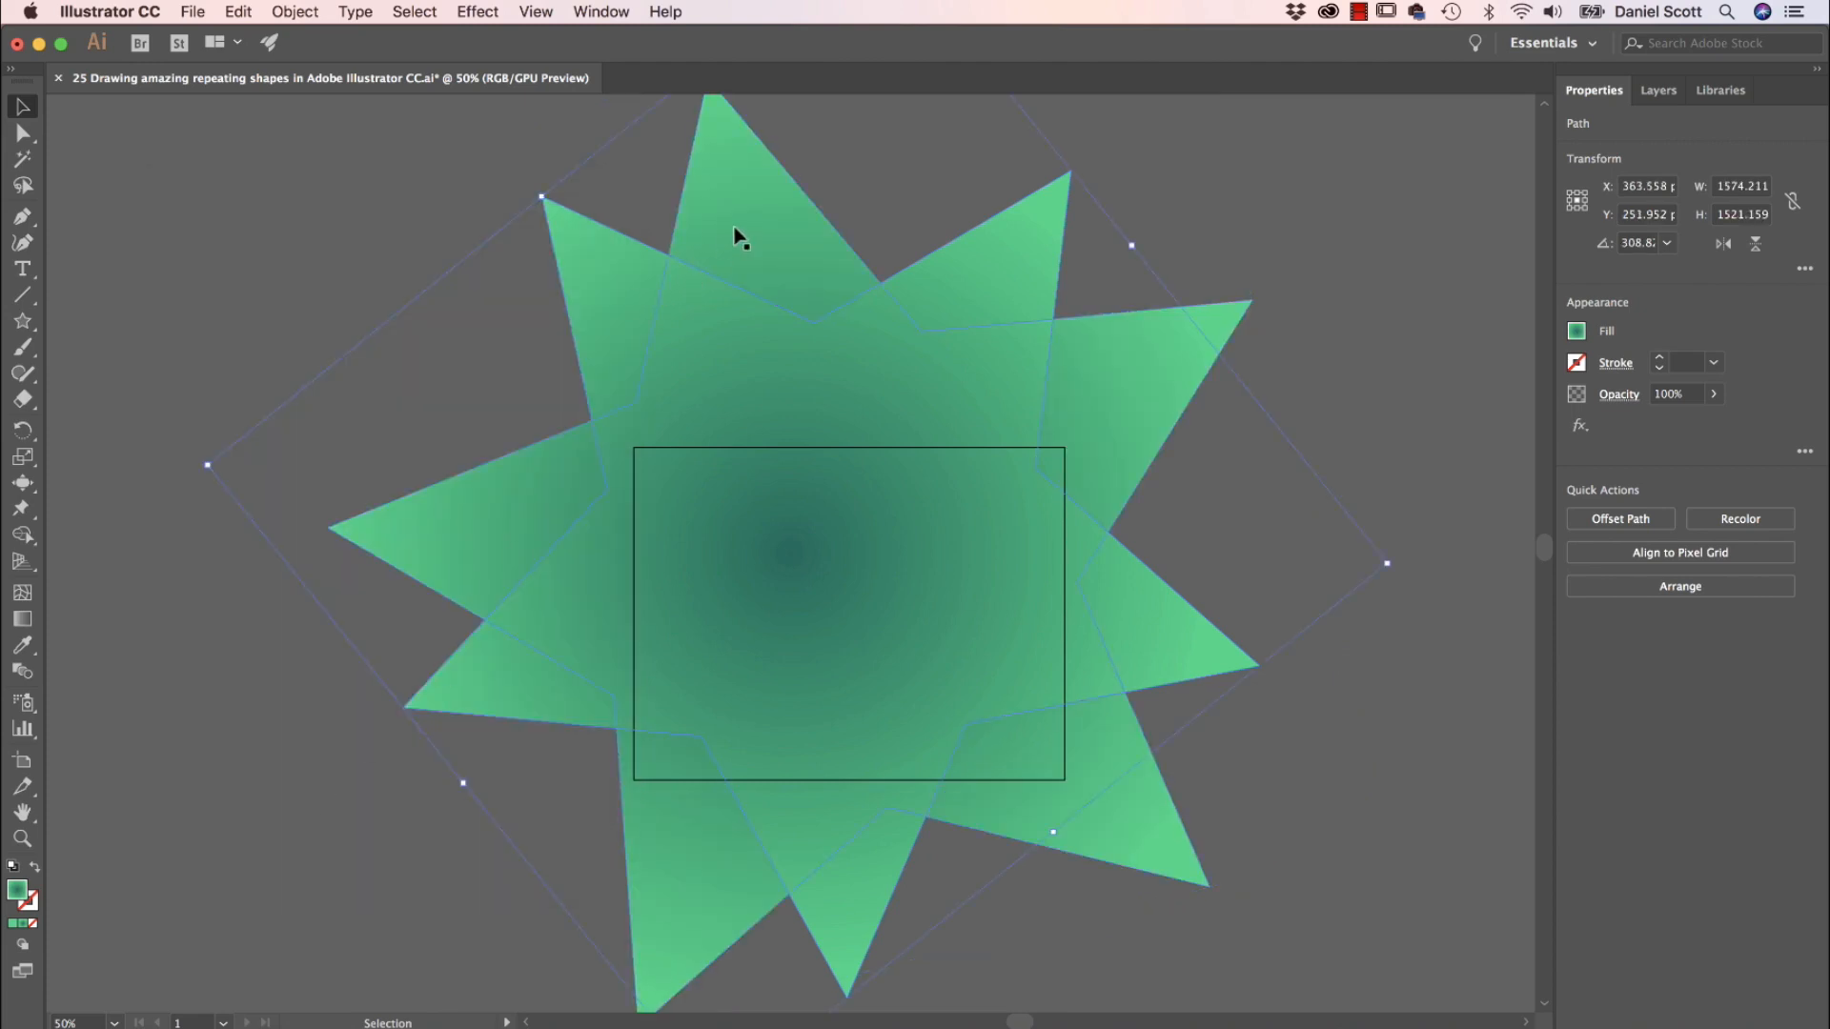
key("super+d")
left_click(303, 250)
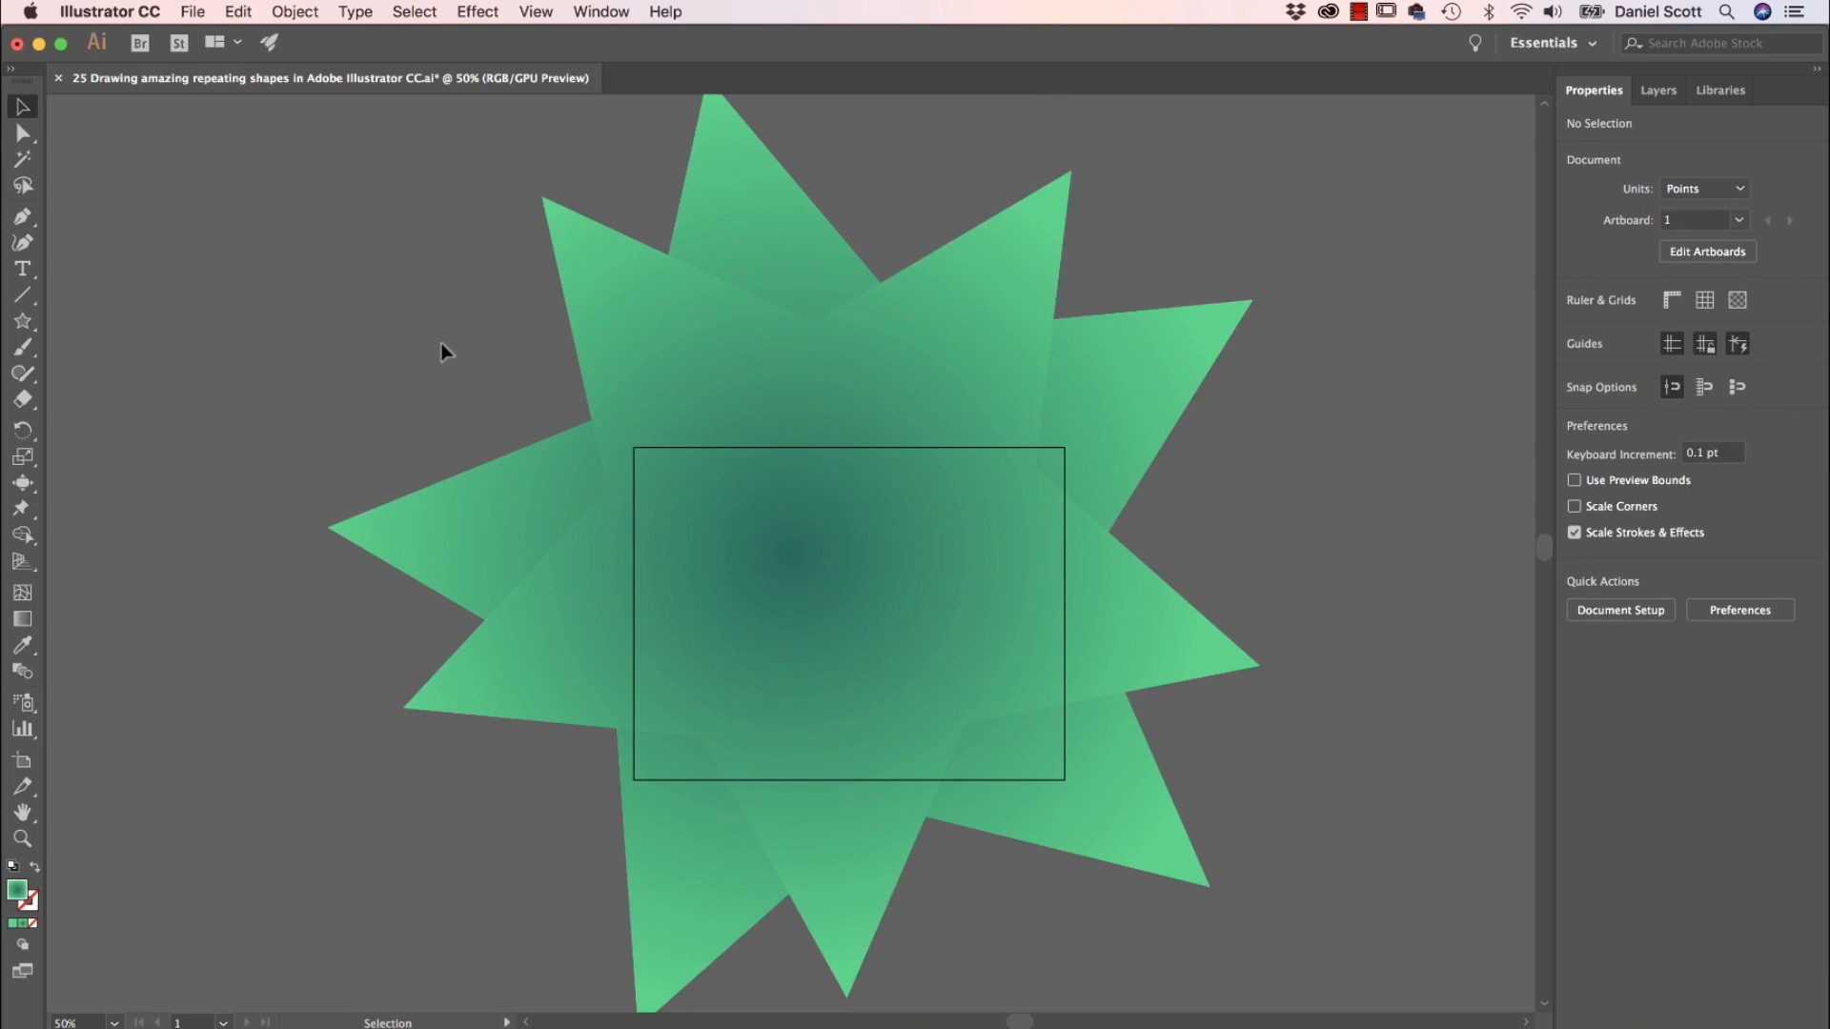
left_click(303, 11)
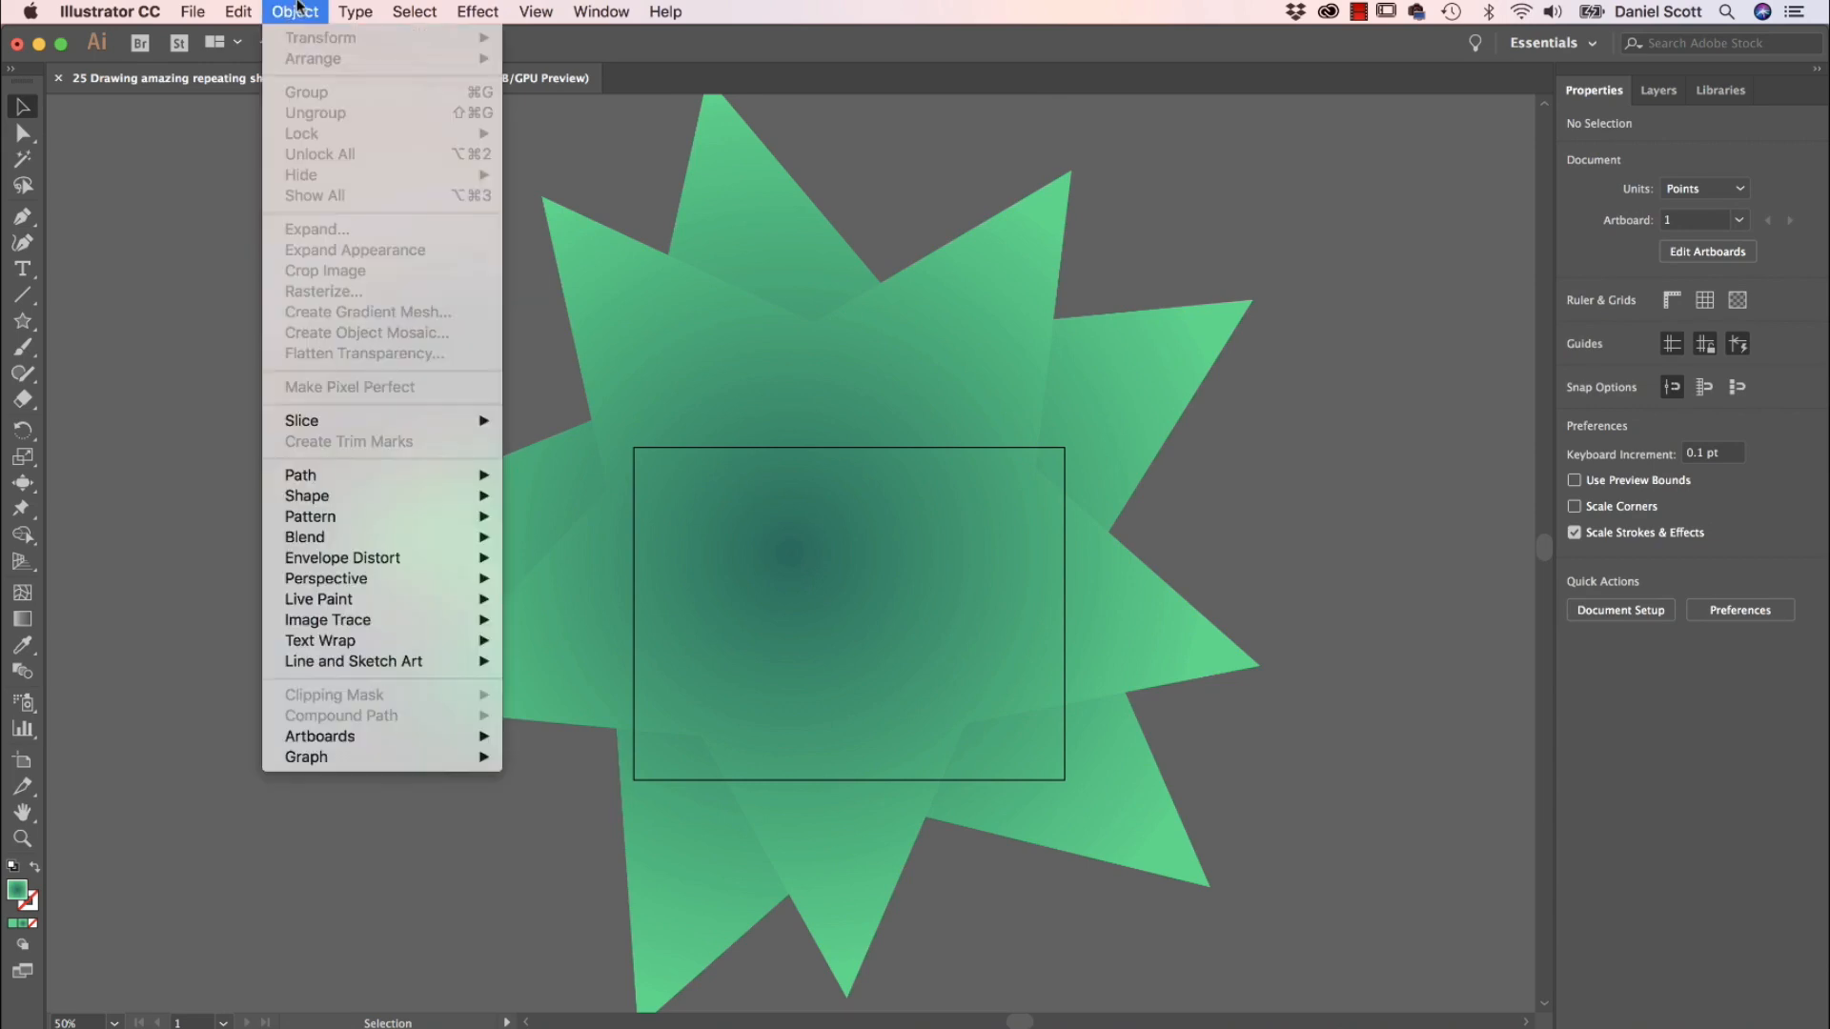
left_click(298, 11)
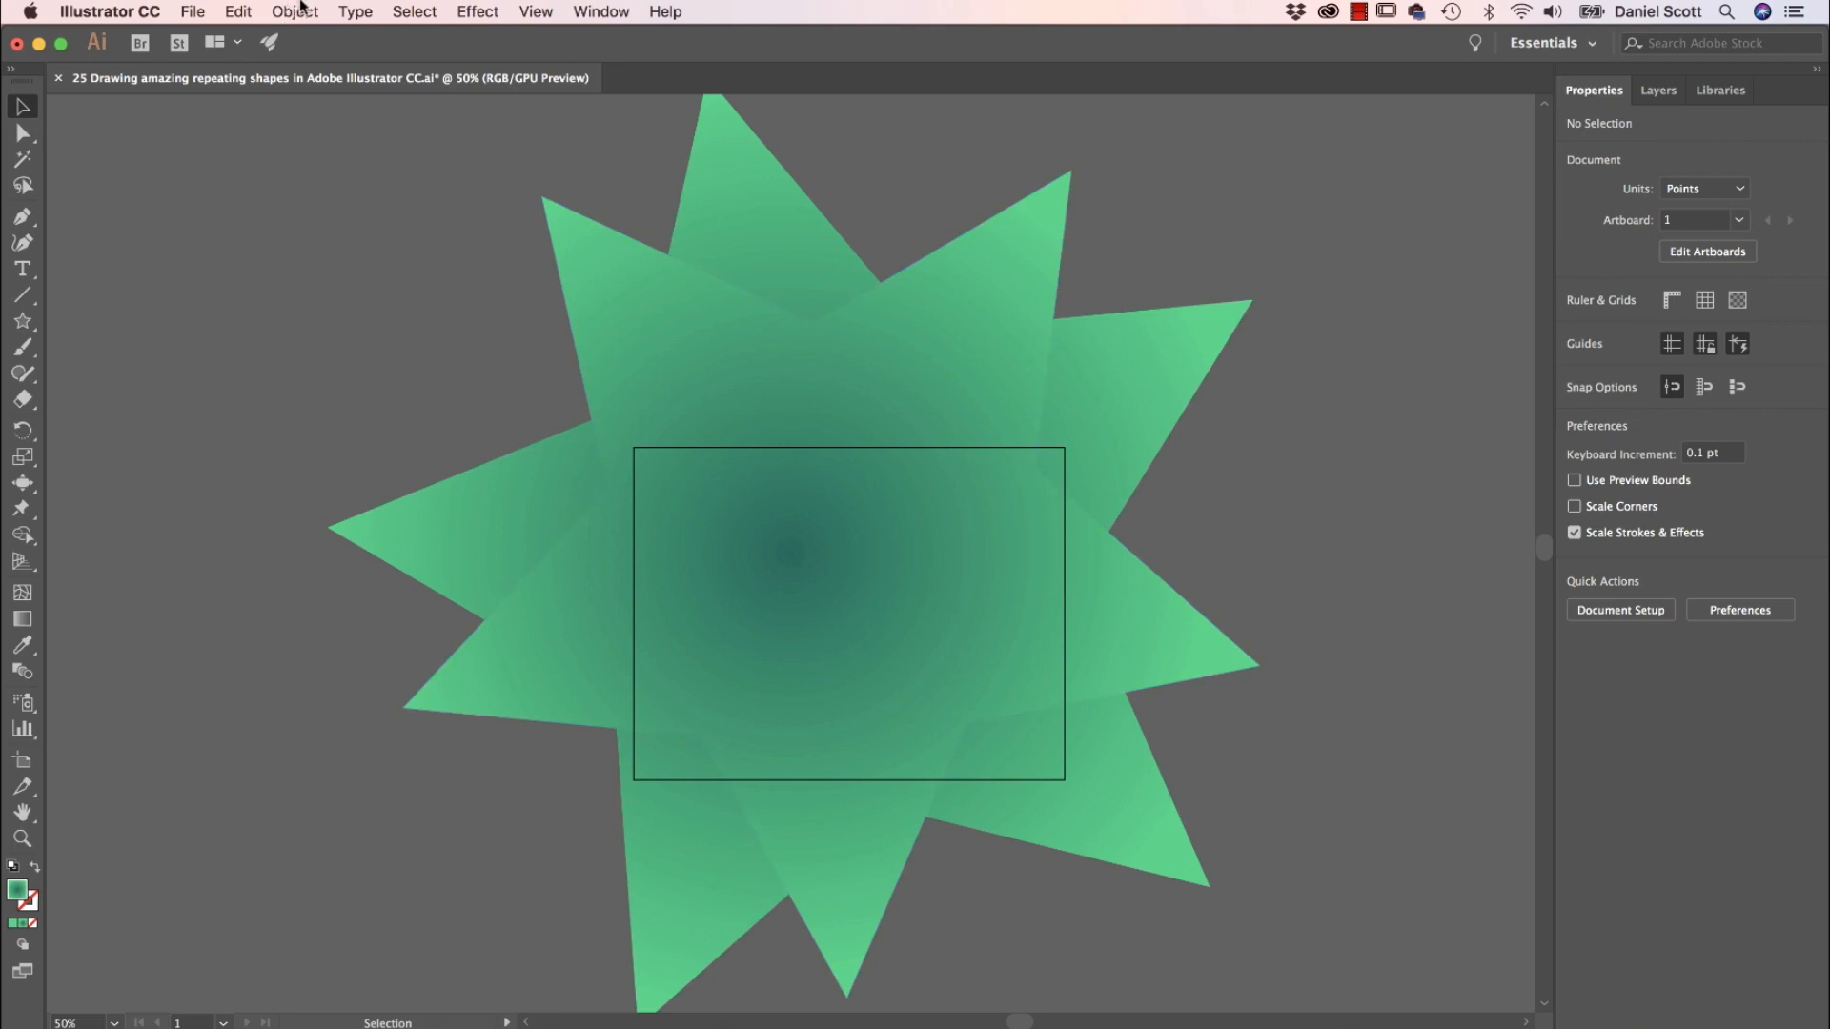
left_click(303, 10)
left_click(782, 329)
Select the smaller rotated star copy and repeat its scale-and-rotate copy transform twice with Transform Again.
left_click(854, 404)
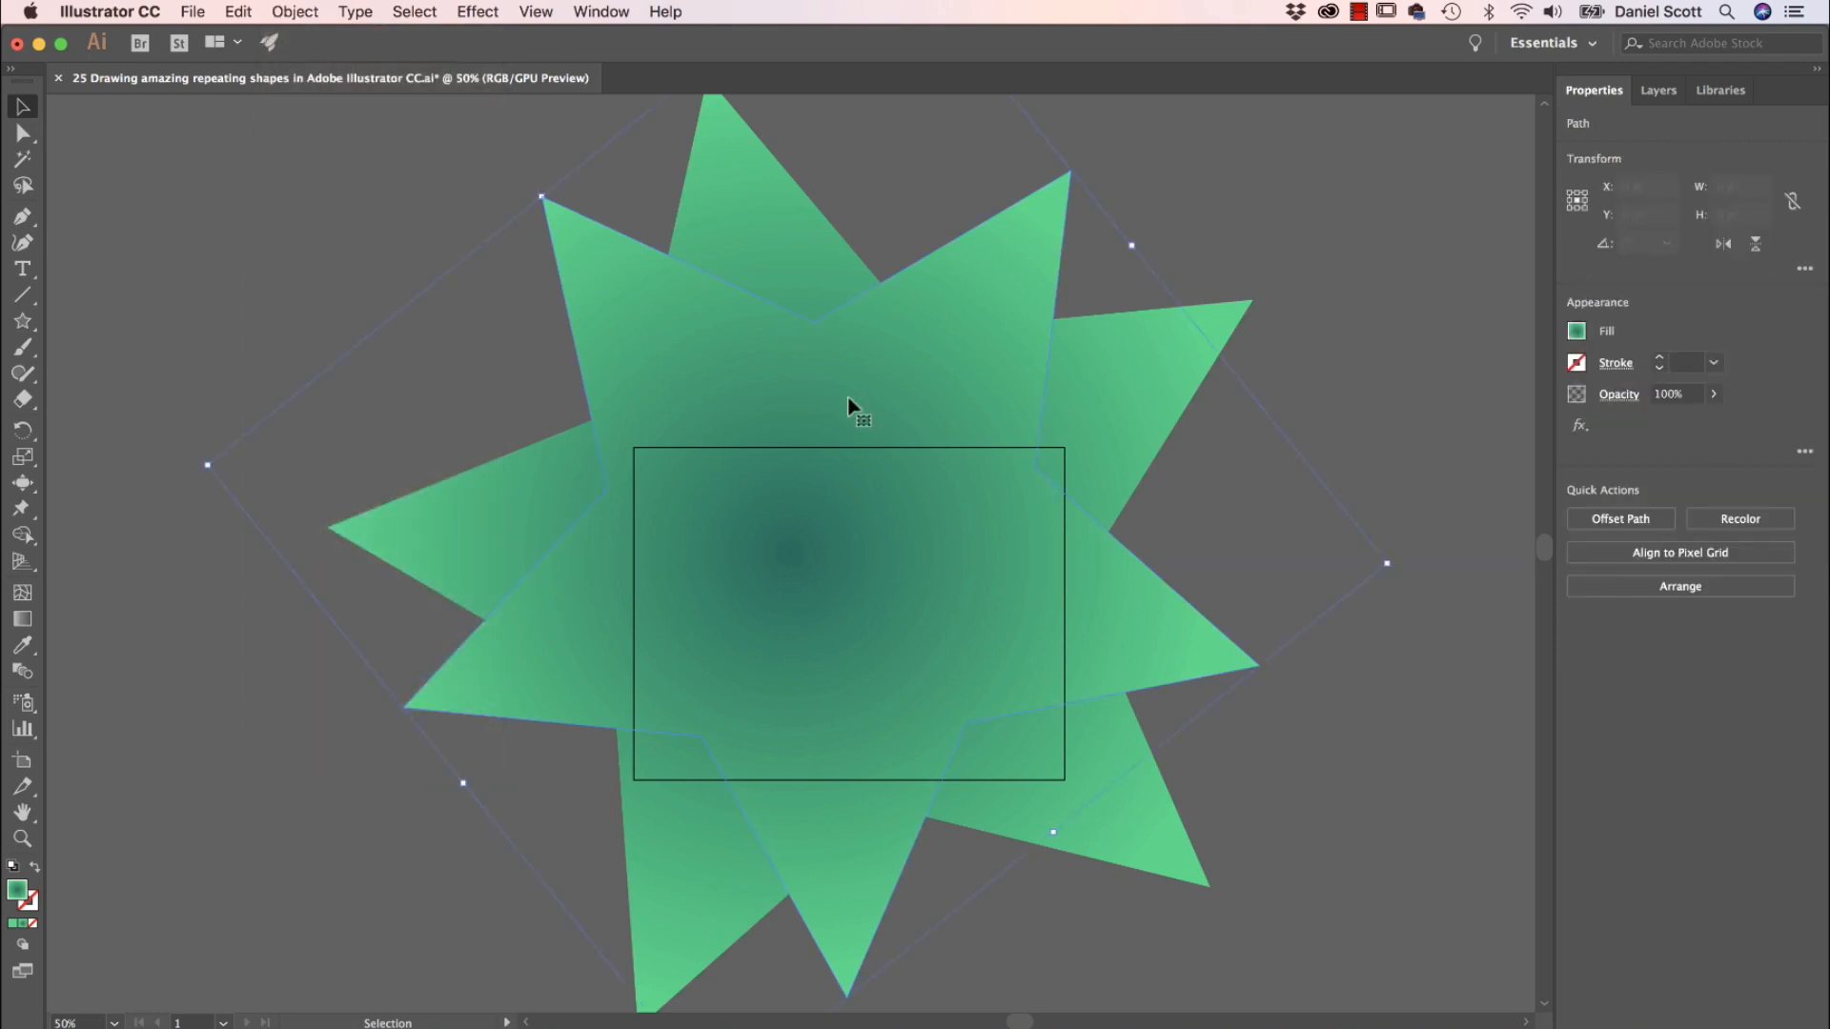
left_click(307, 10)
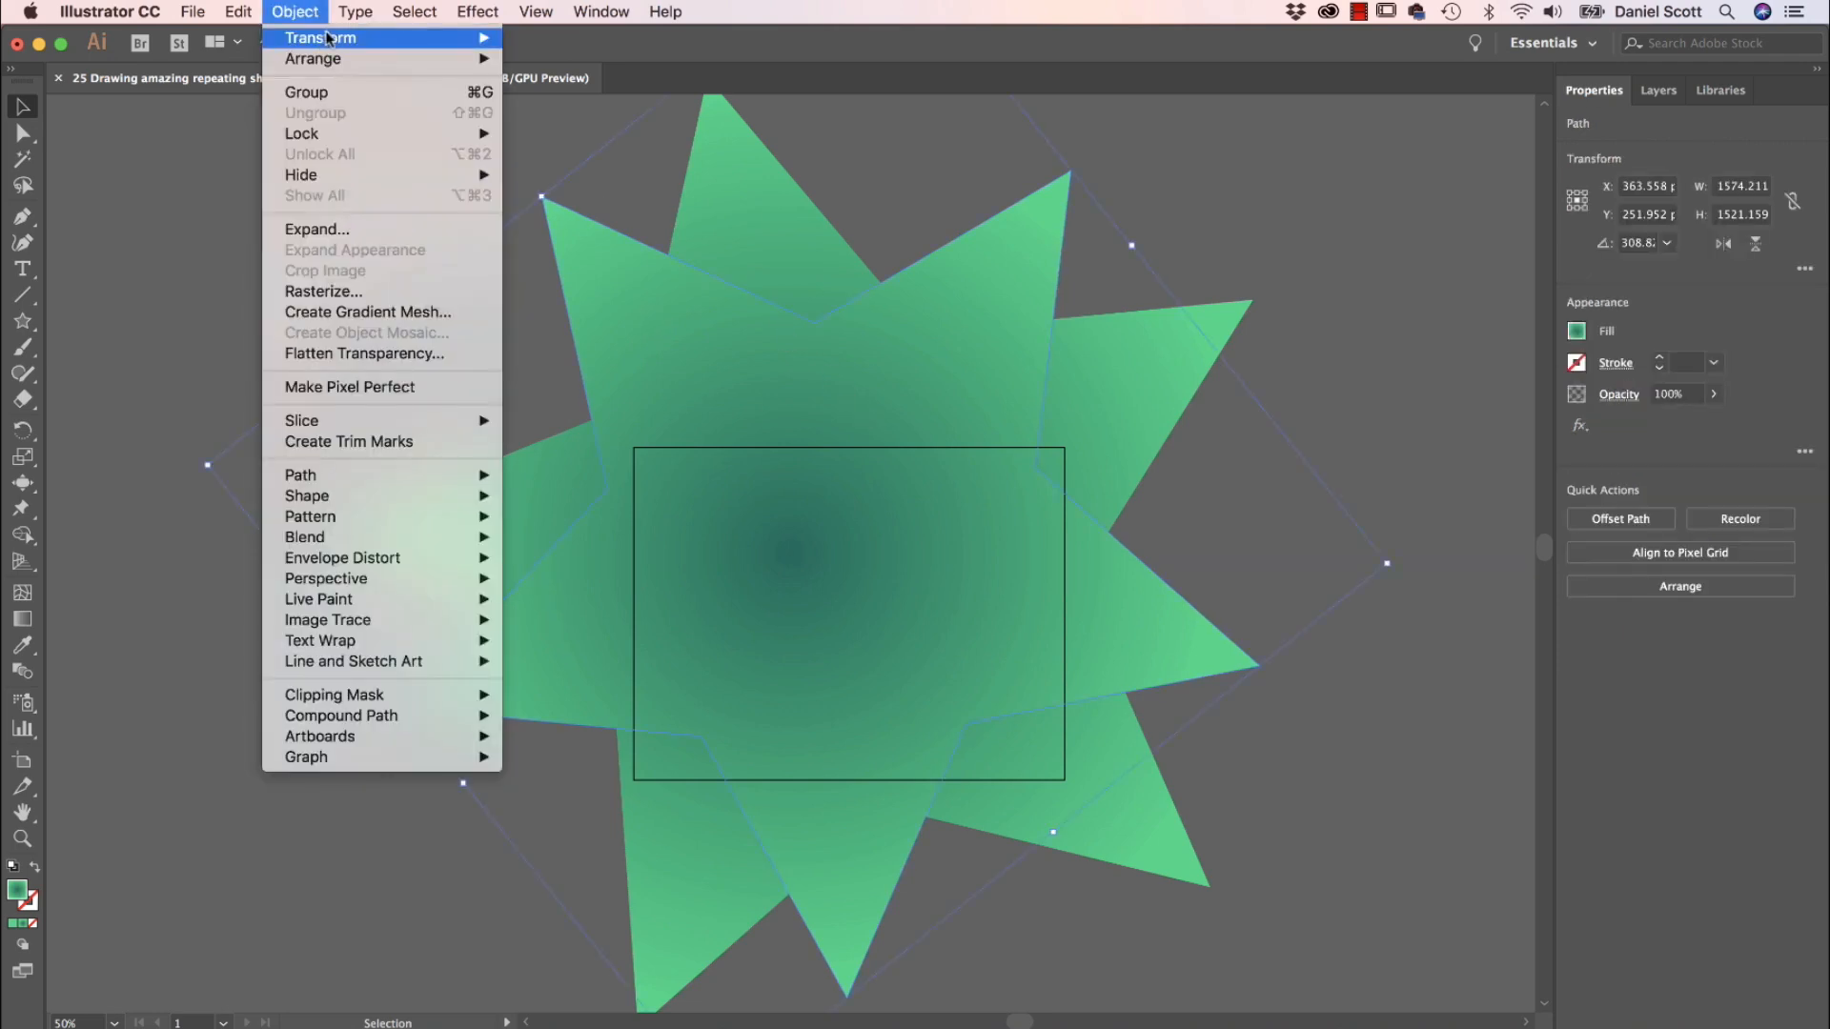
mouse_move(326, 38)
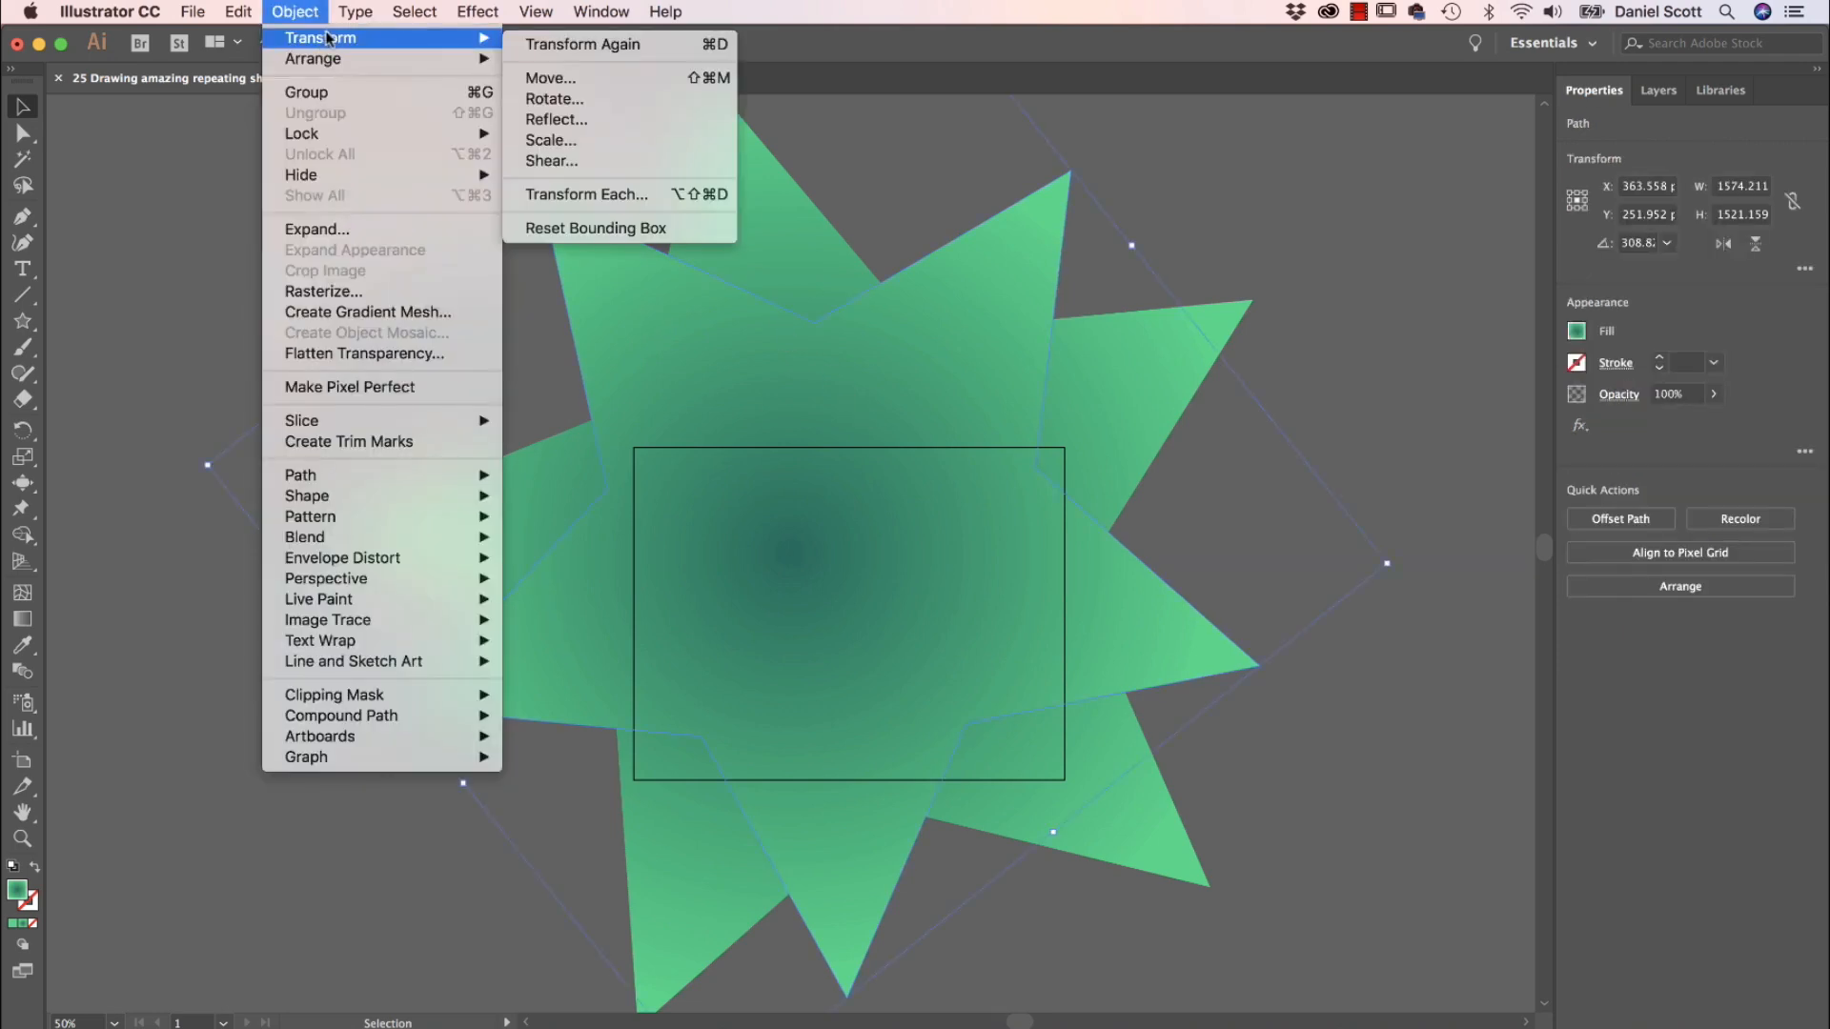
left_click(575, 44)
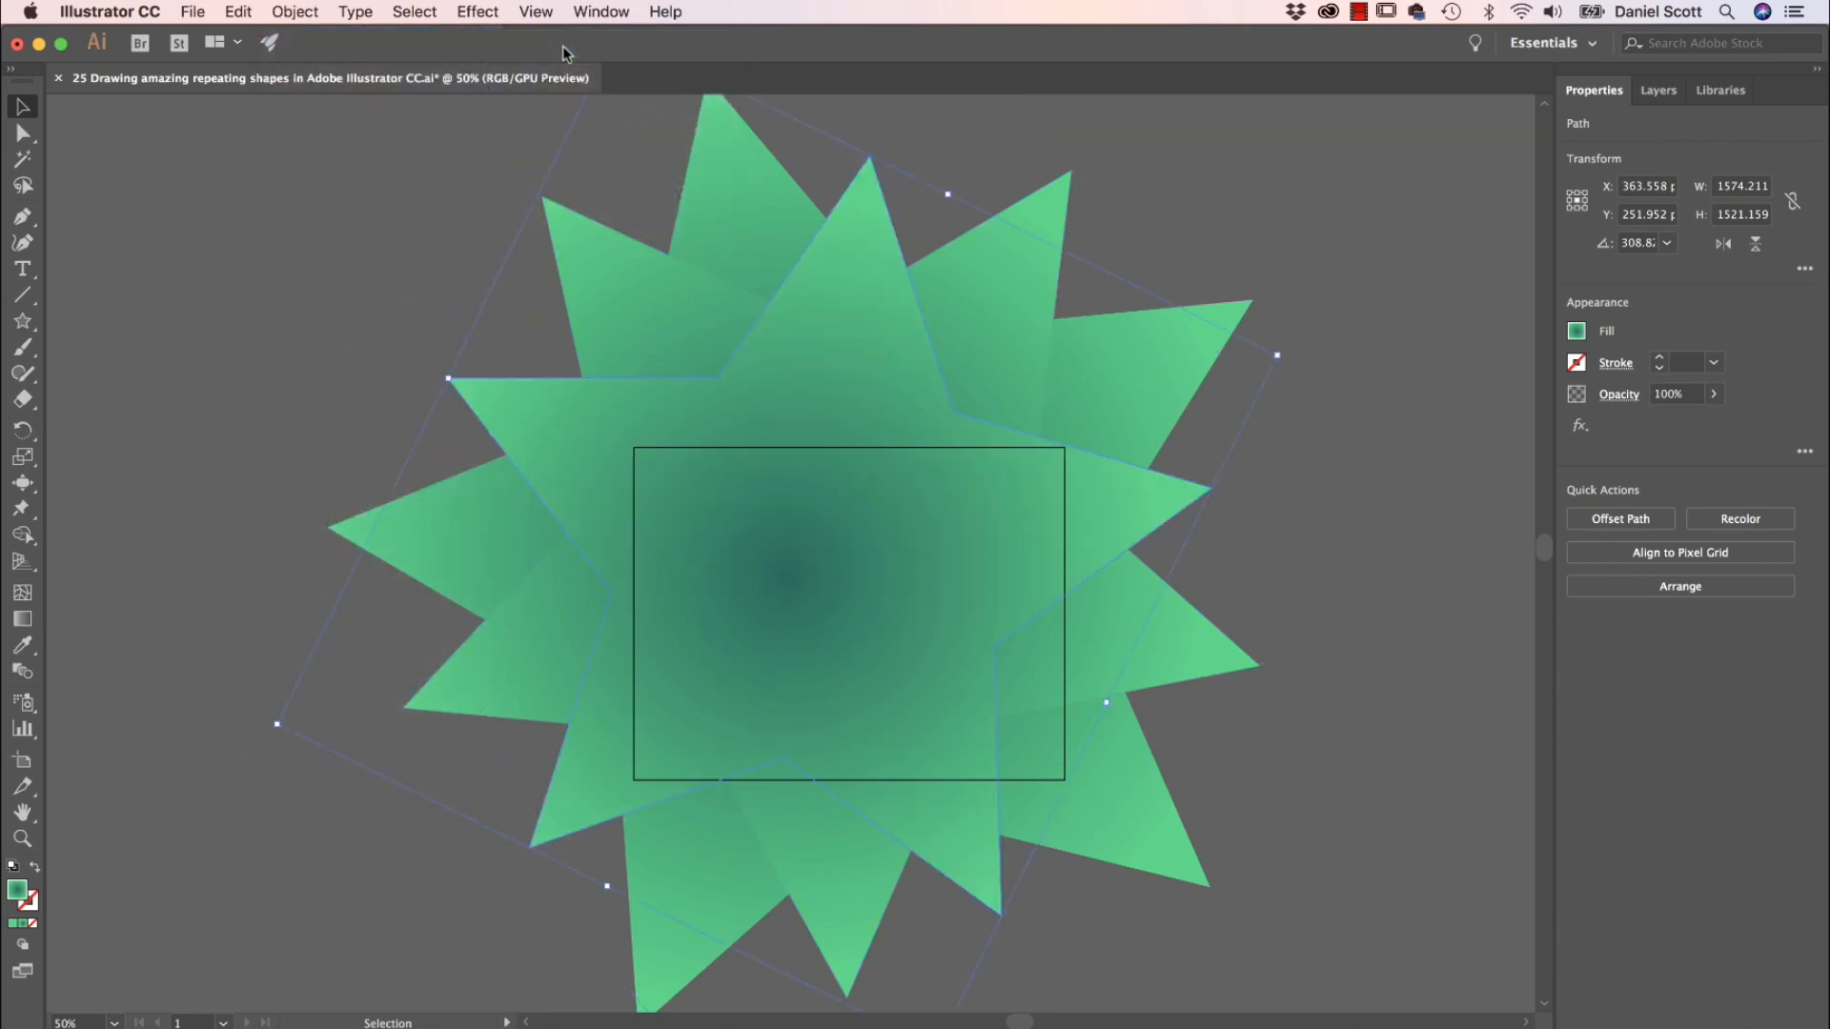
left_click(315, 11)
mouse_move(325, 42)
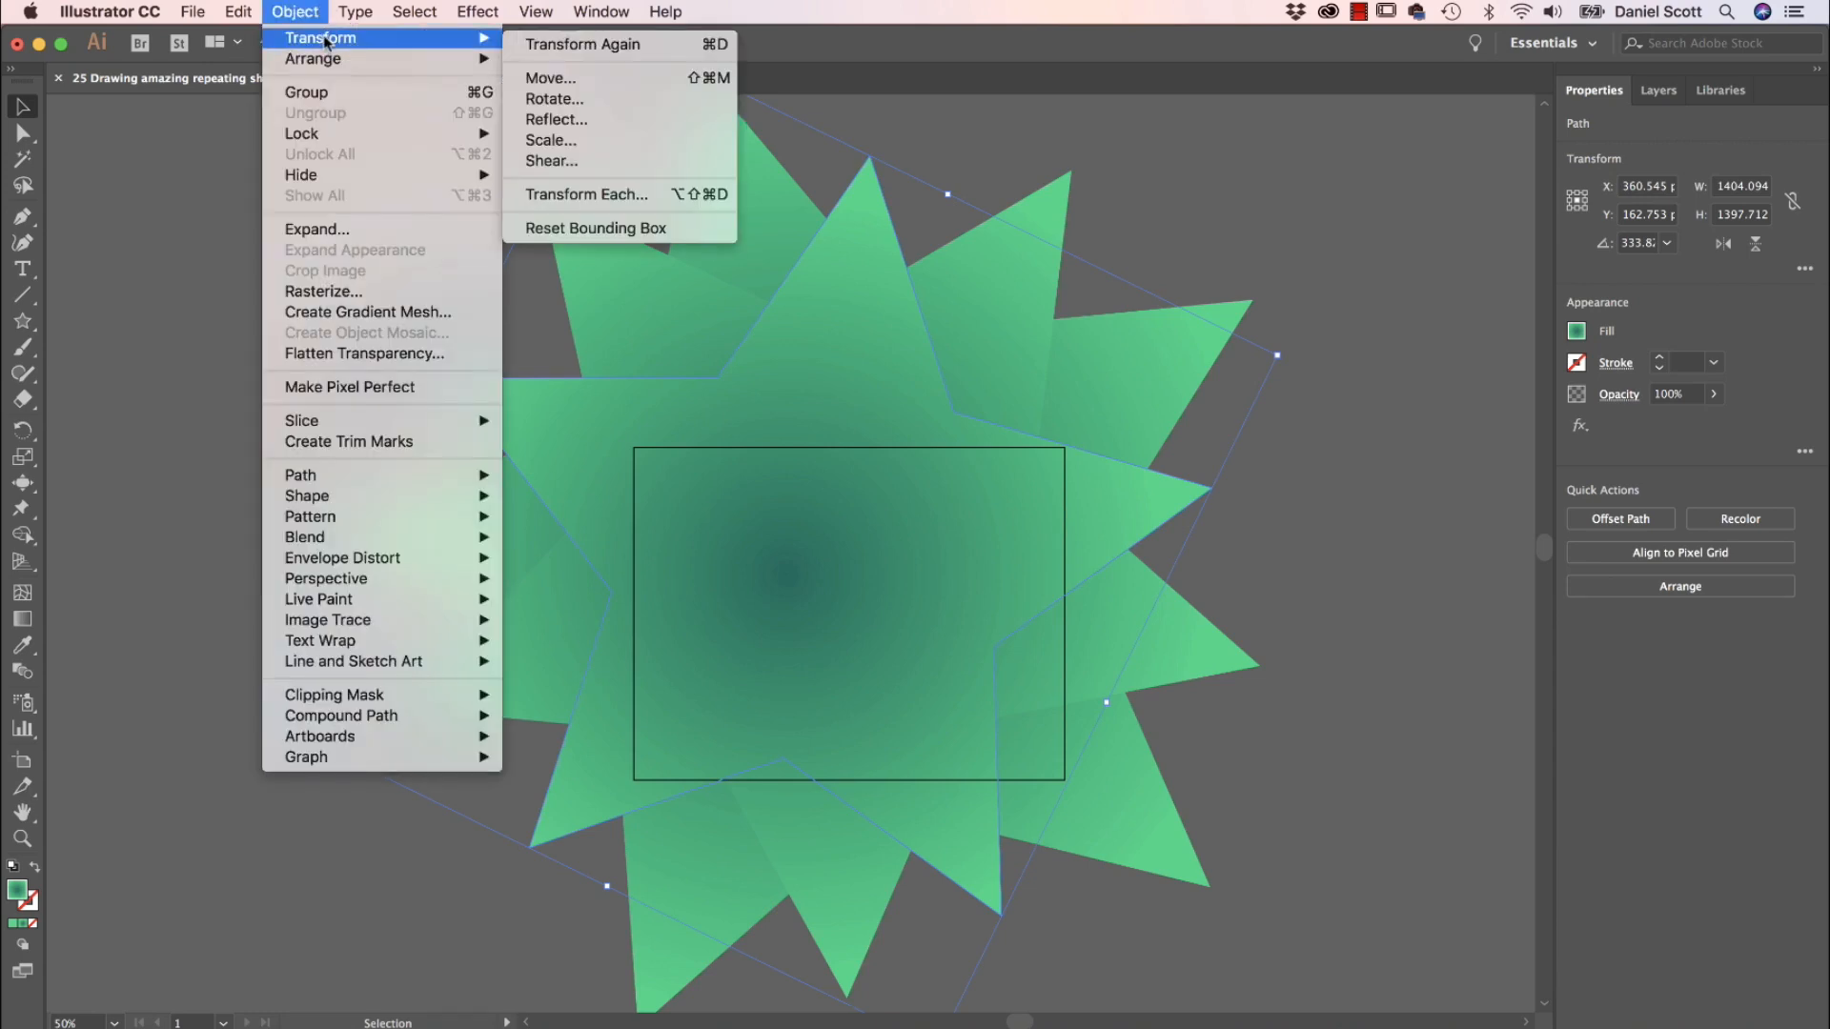
left_click(638, 43)
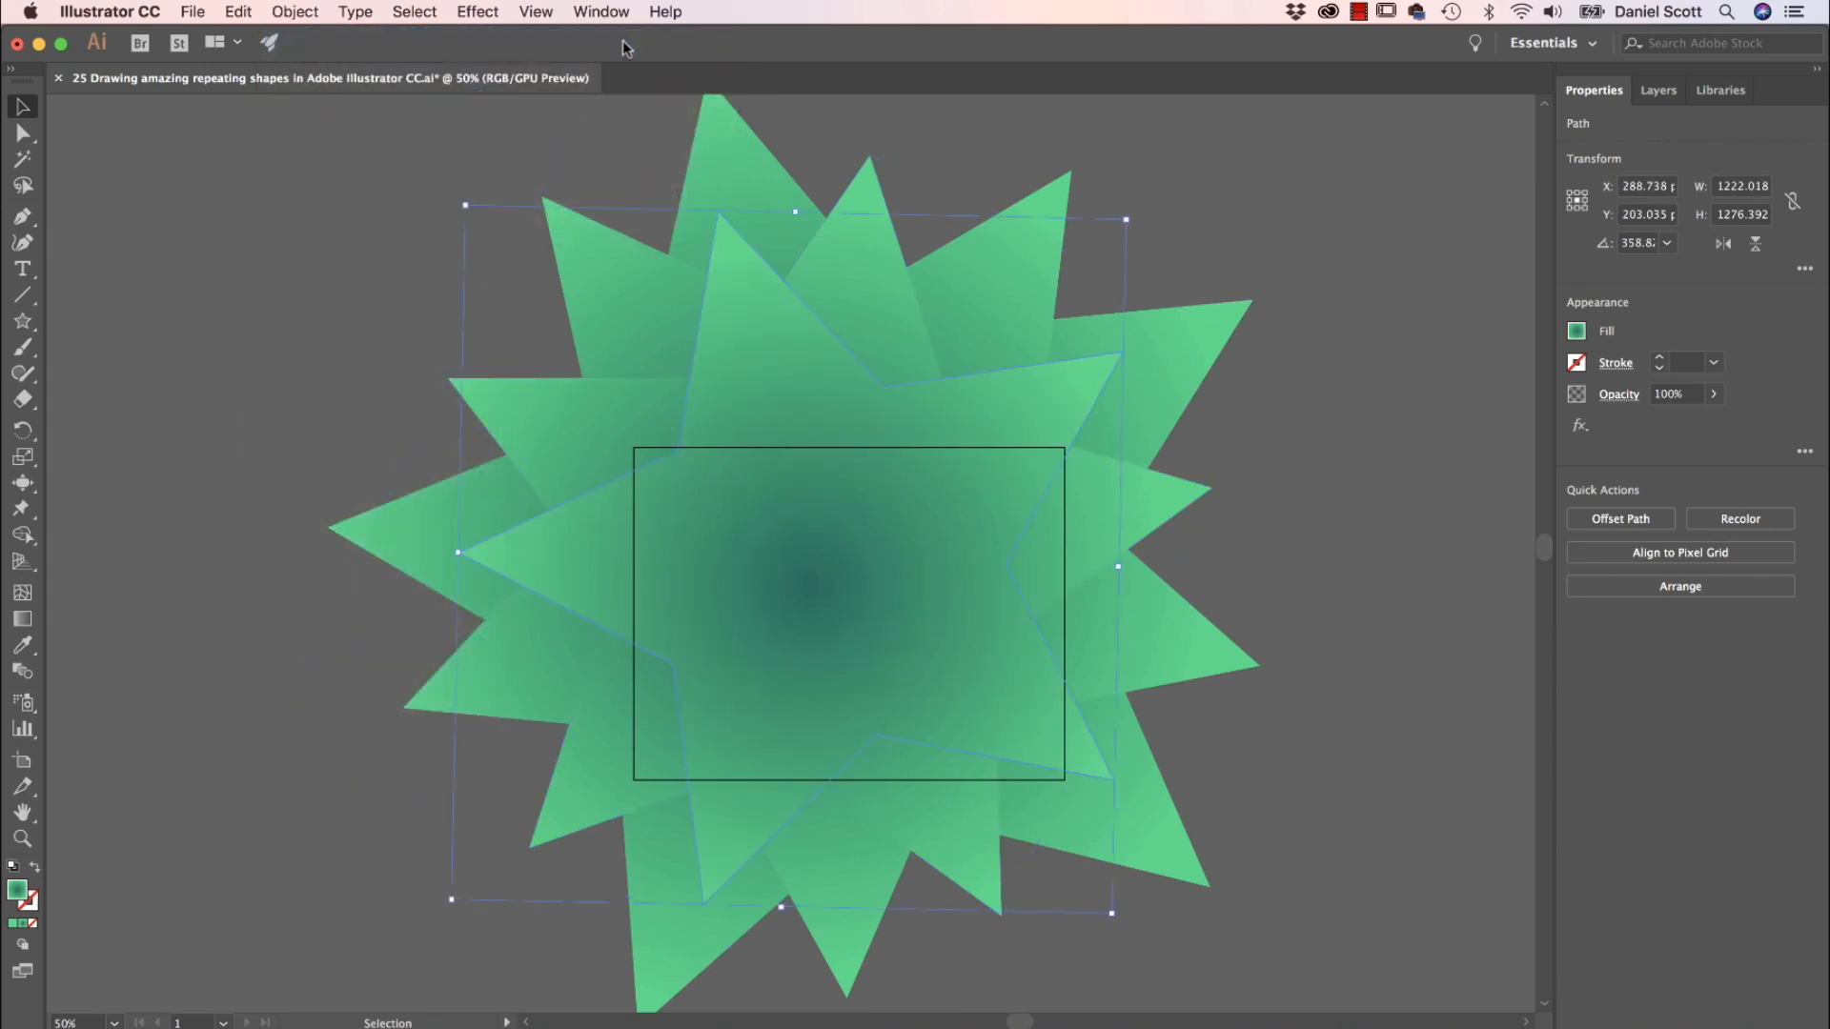
Keep repeating the last transform until the star copies shrink to a tiny star at the pattern's center, and deselect everything.
left_click(250, 12)
mouse_move(291, 11)
mouse_move(313, 46)
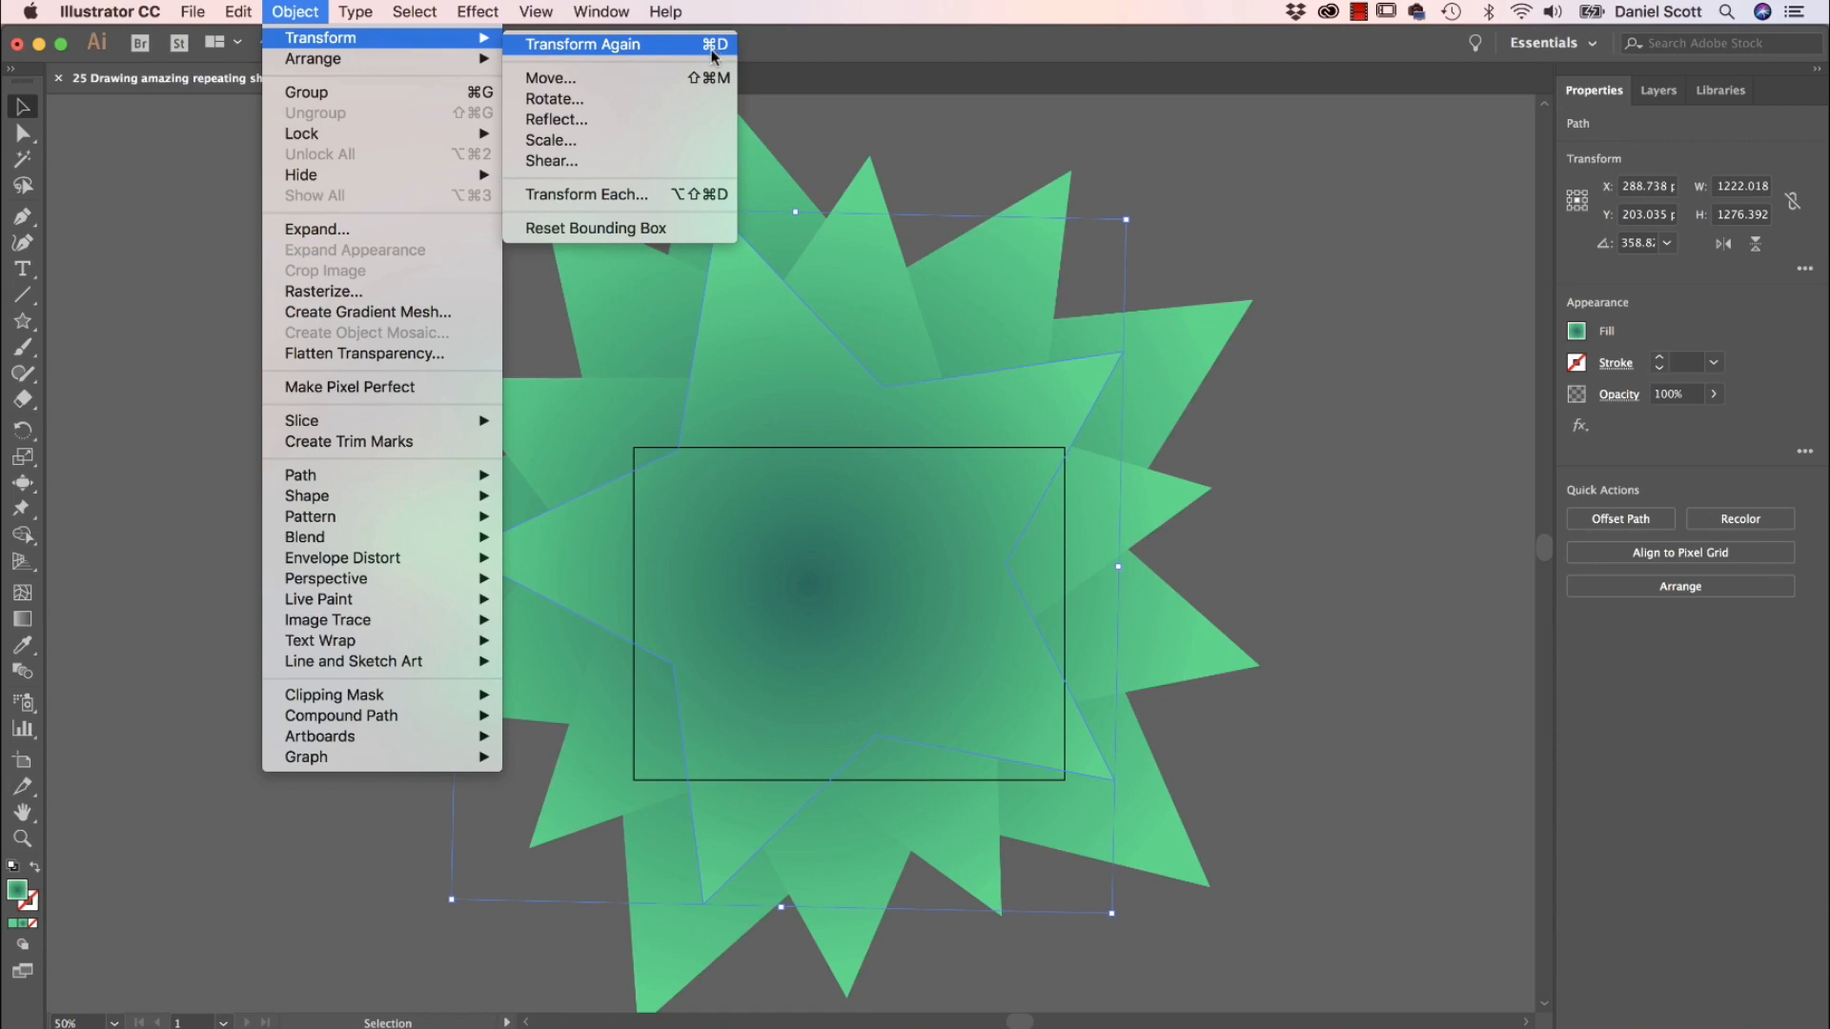
left_click(673, 57)
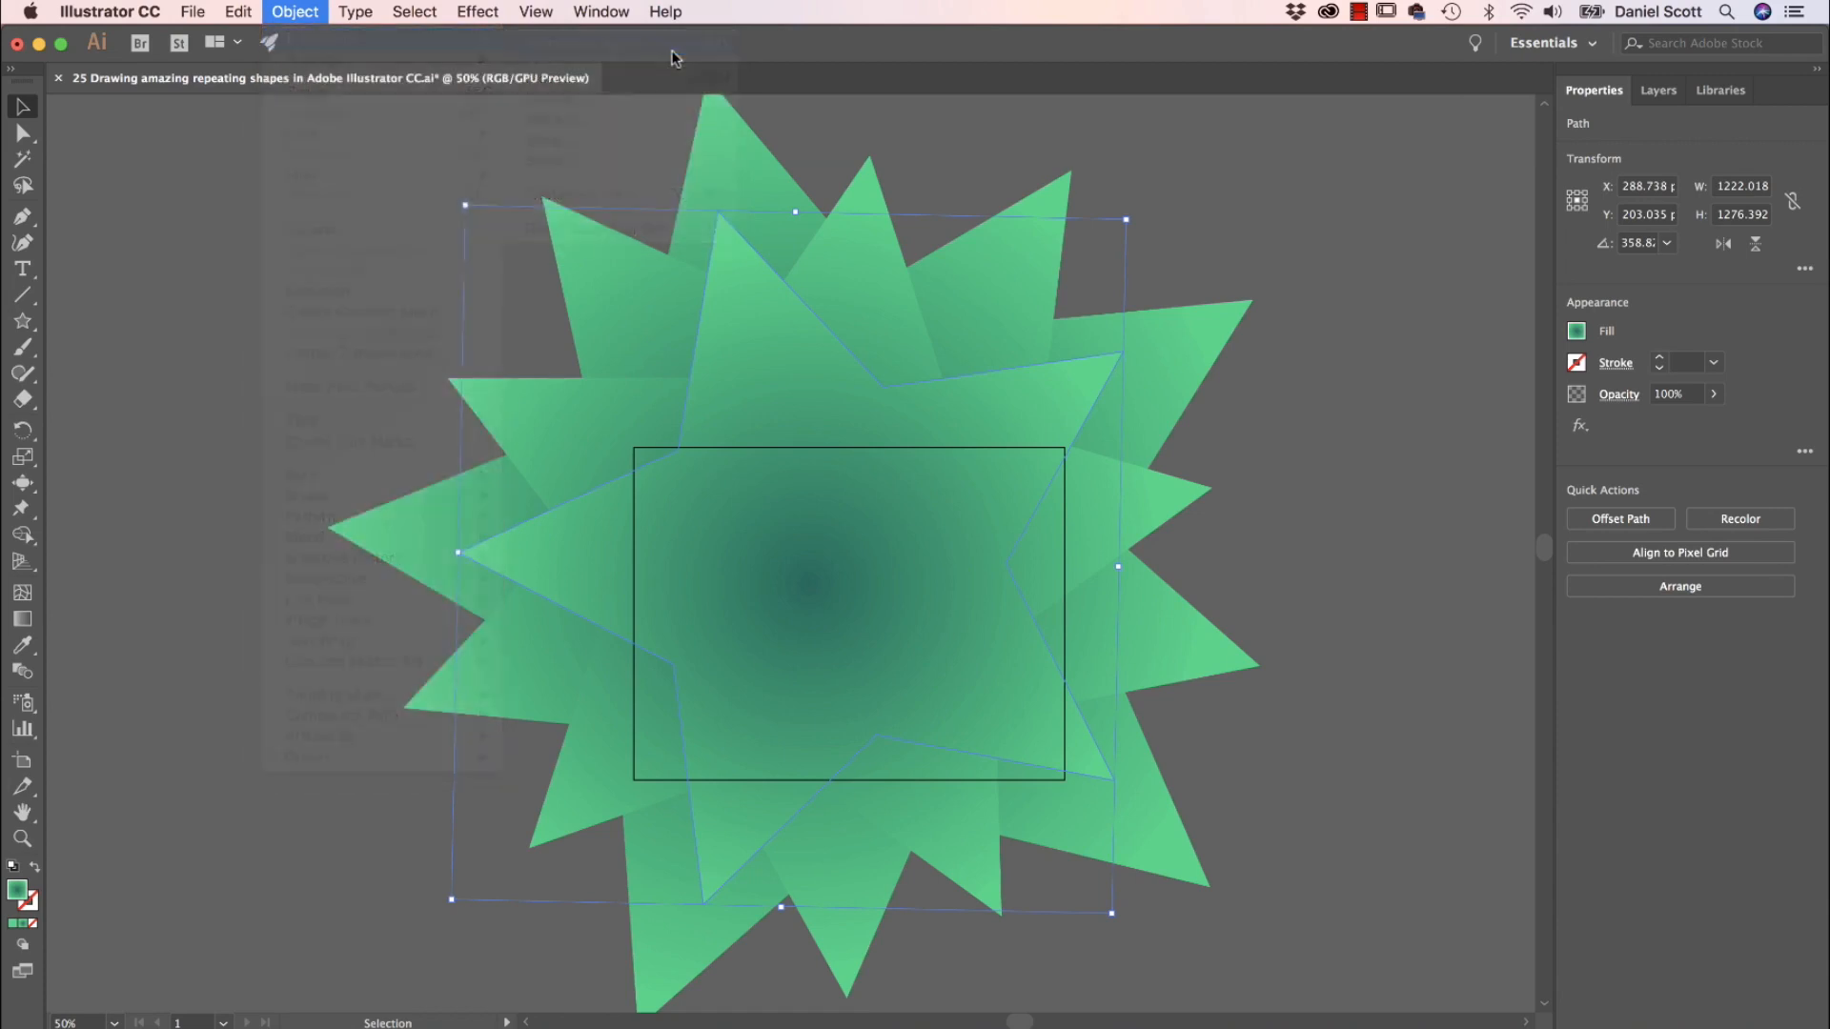
key("super+d")
key("super+d")
key("super+d")
key("super+d")
key("super+d")
key("super+d")
key("super+d")
key("super+d")
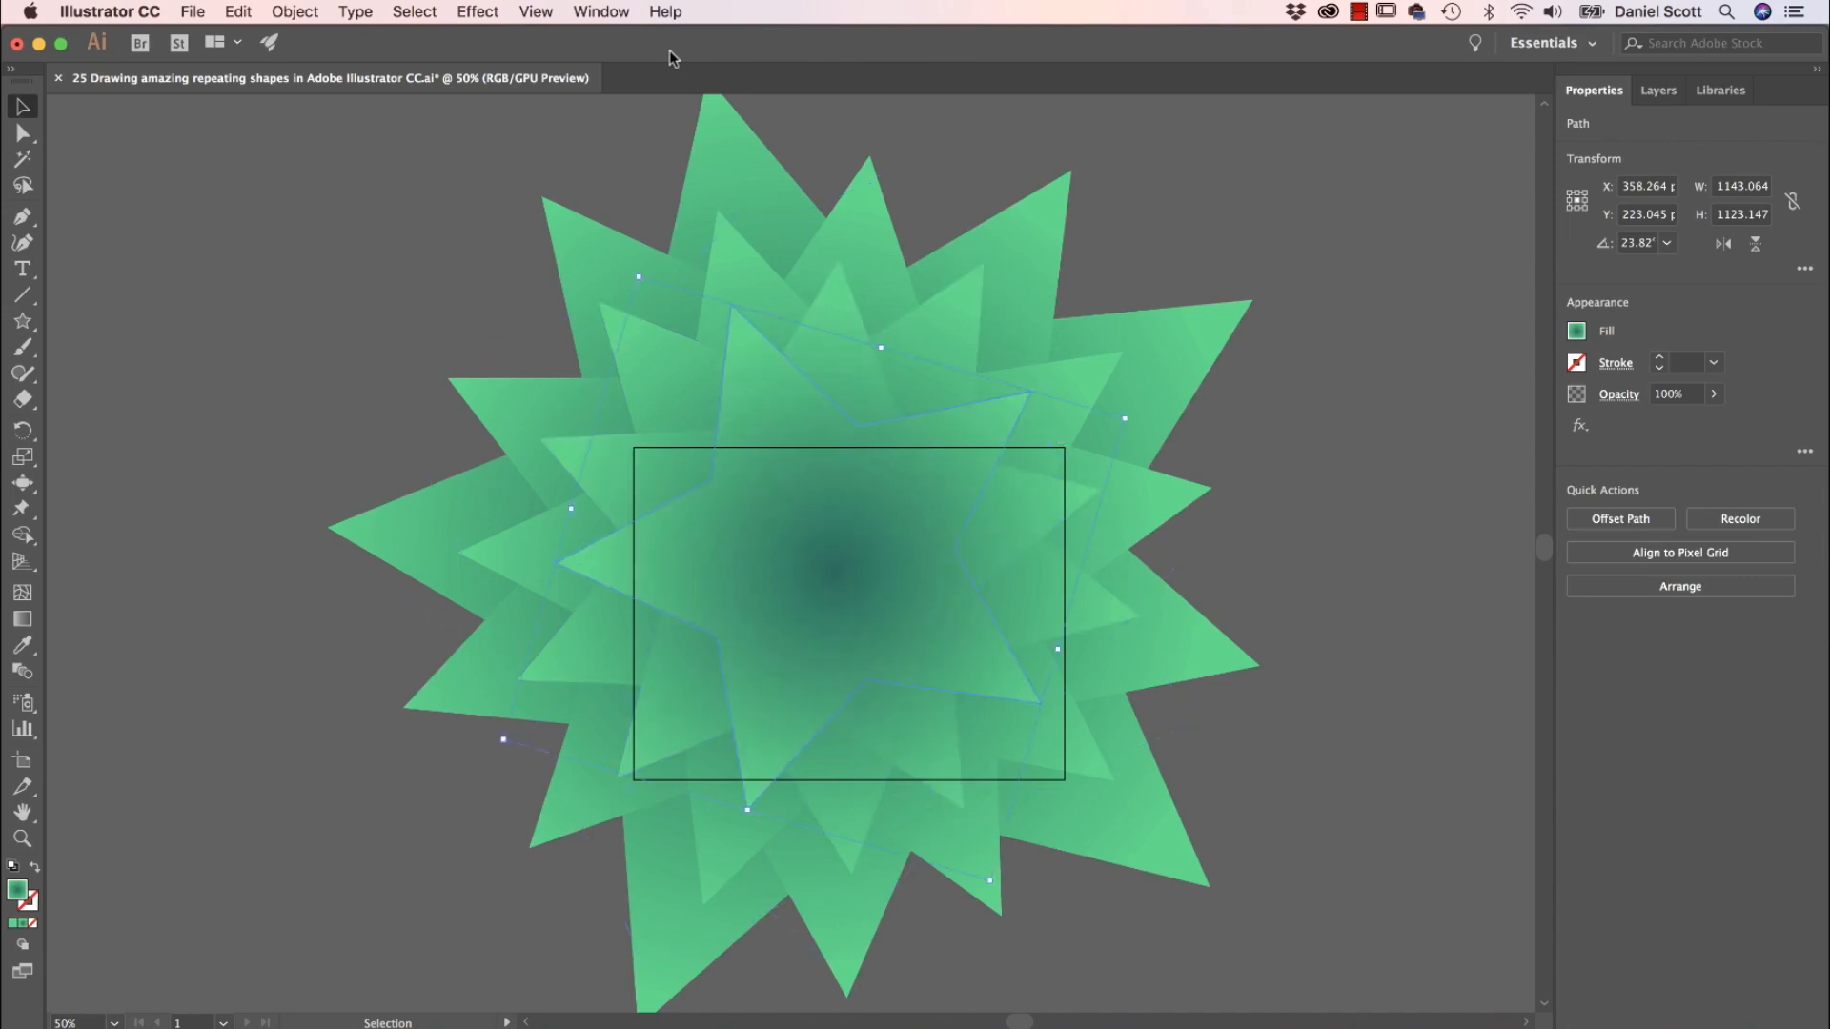
key("super+d")
key("super+d")
key("super+d")
key("super+d")
key("super+d")
key("super+d")
key("super+d")
key("super+d")
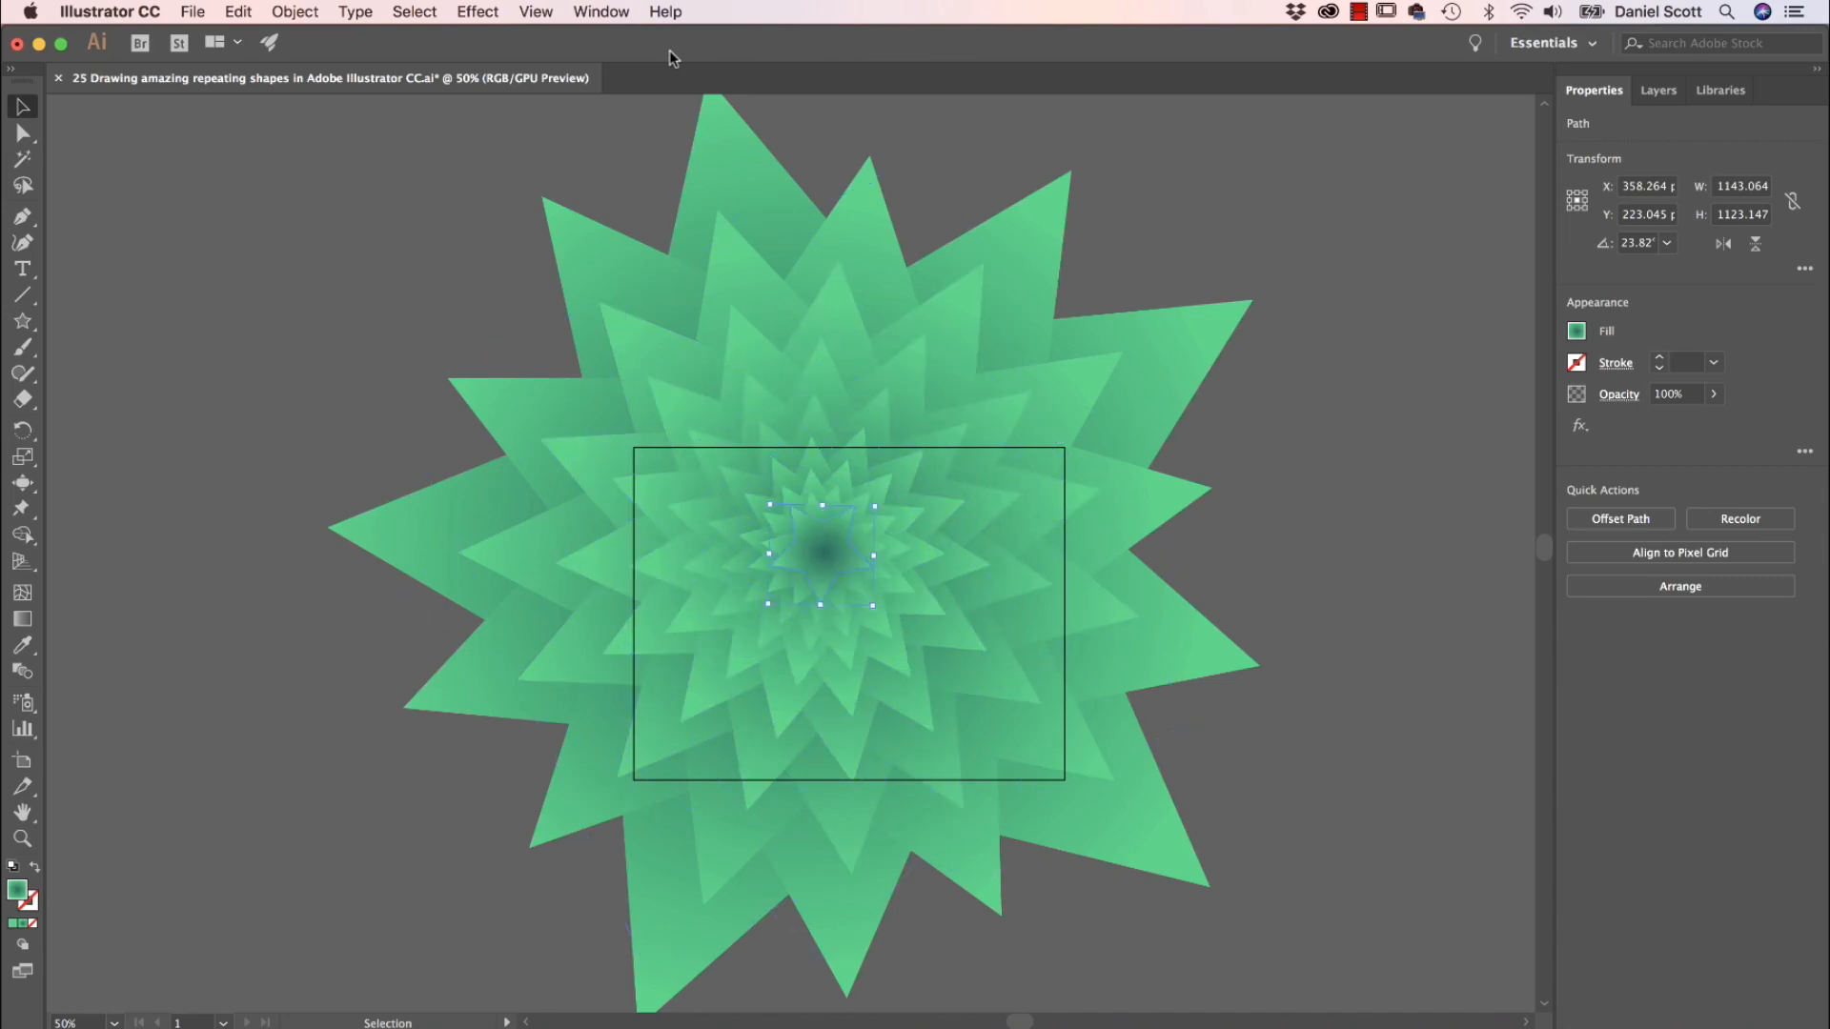
key("super+d")
key("super+d")
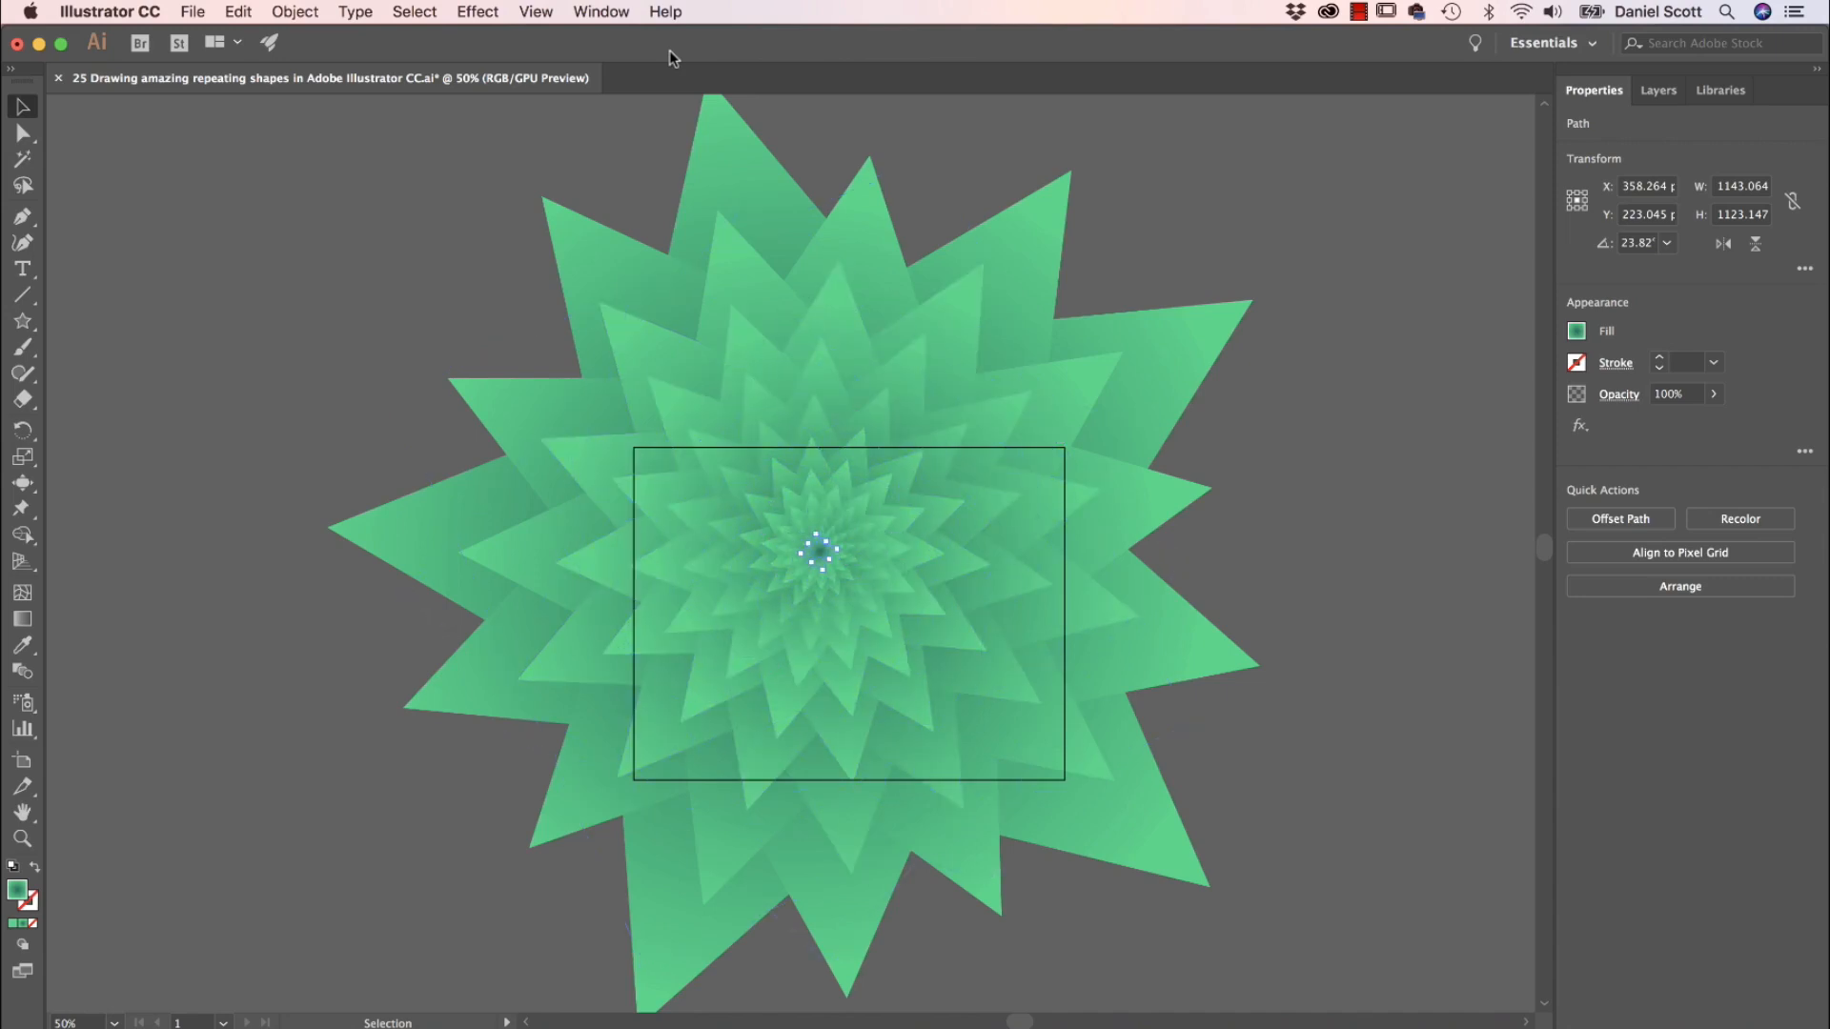
left_click(312, 363)
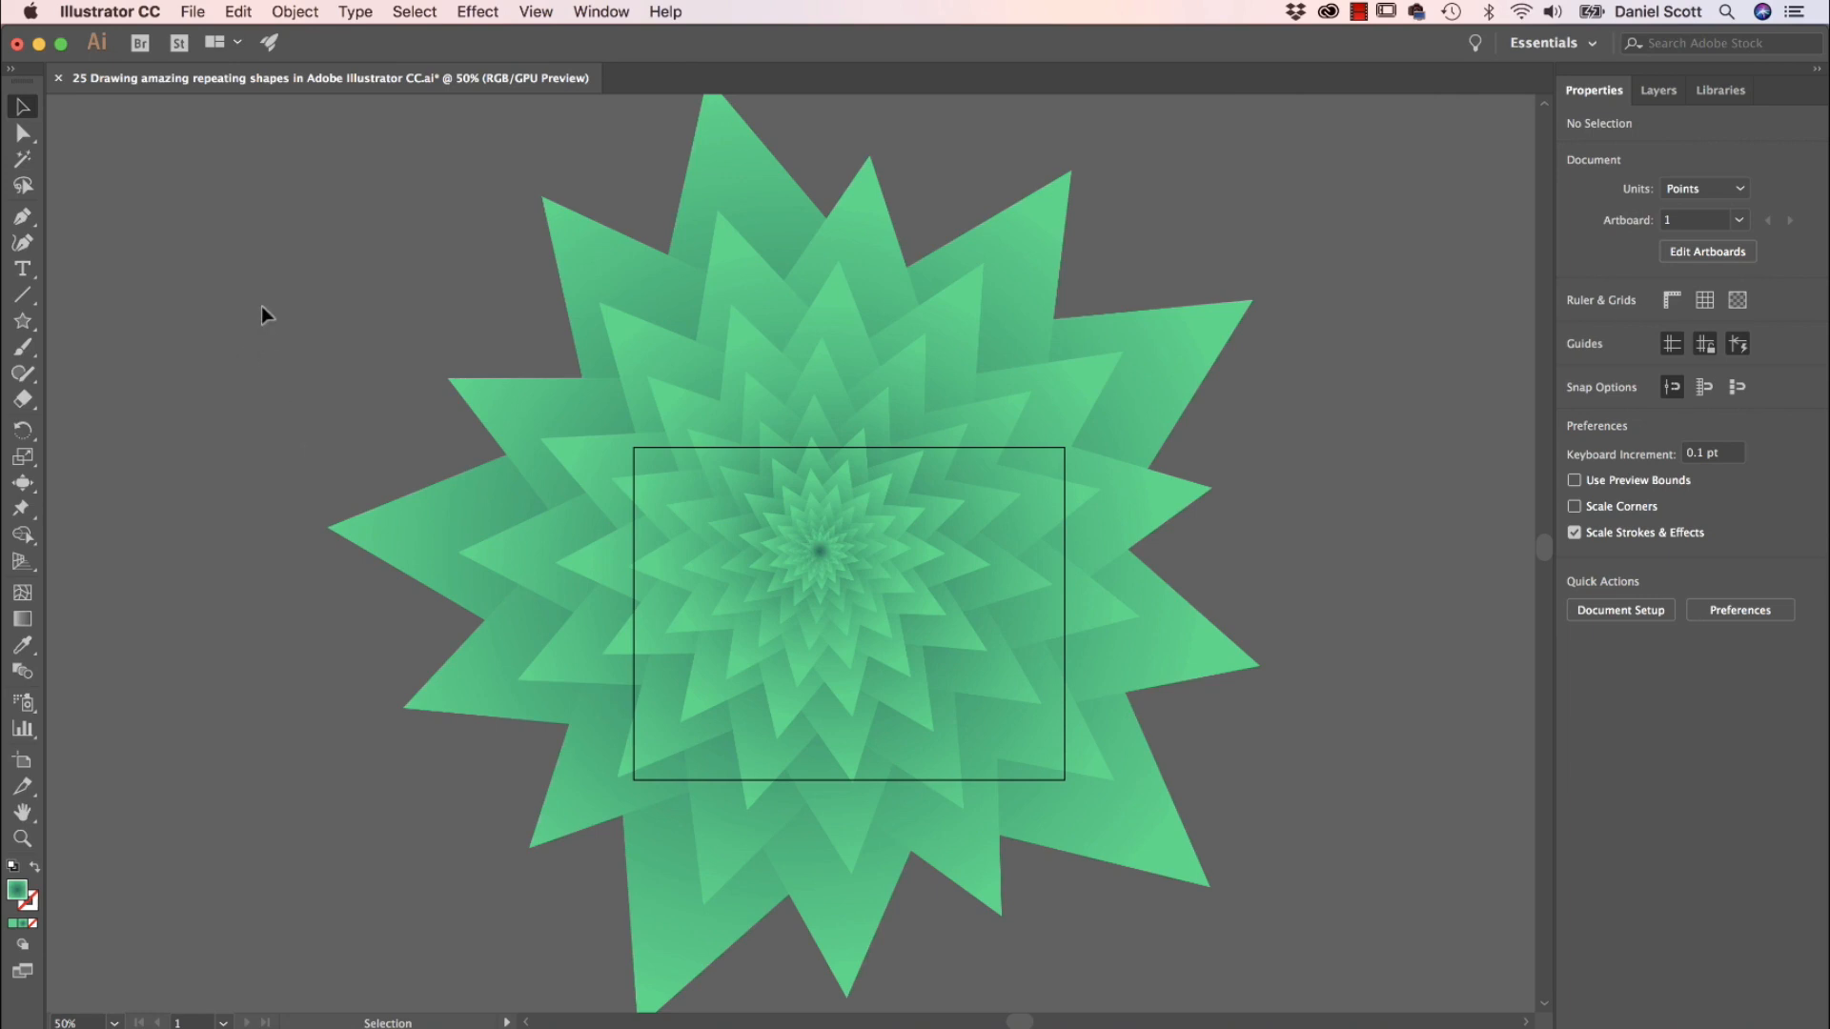
Try rounding all corners on a duplicate of the largest star placed beside the pattern, and delete that duplicate.
left_click(1194, 377)
left_click_drag(1149, 397, 1499, 416)
left_click_drag(1315, 499, 1210, 482)
left_click(23, 133)
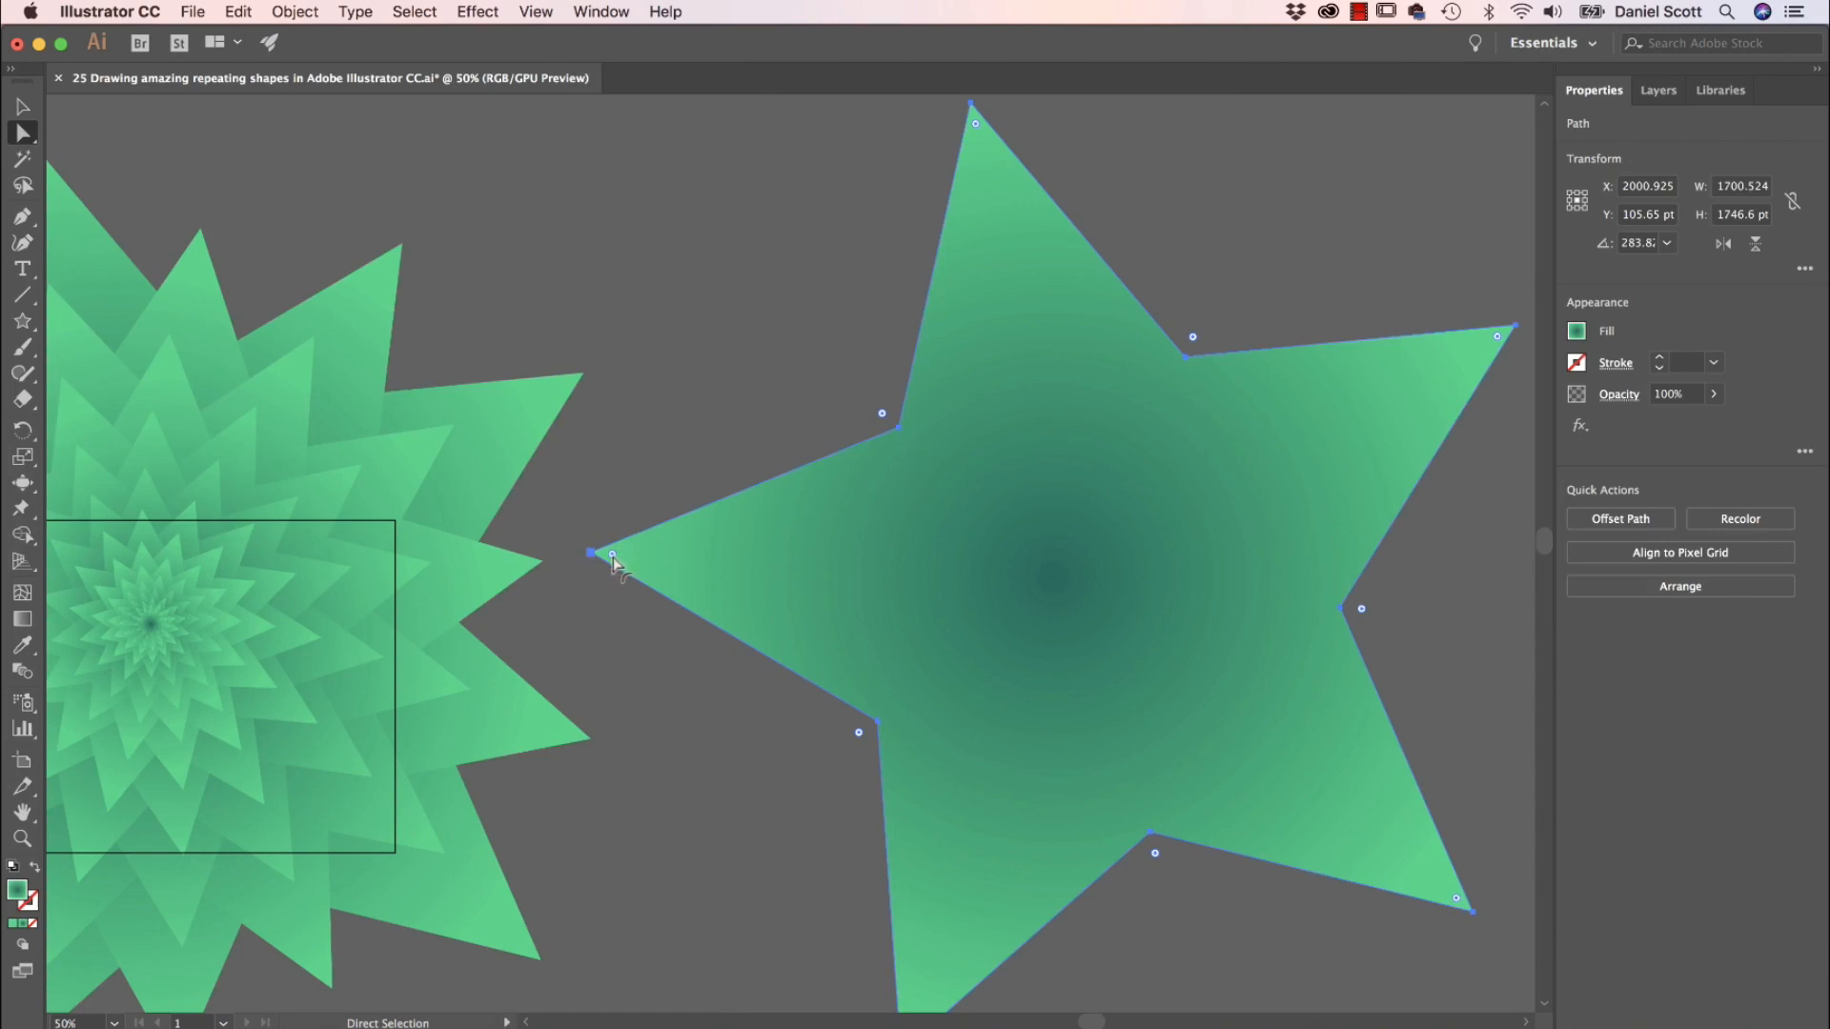
left_click_drag(613, 556, 753, 573)
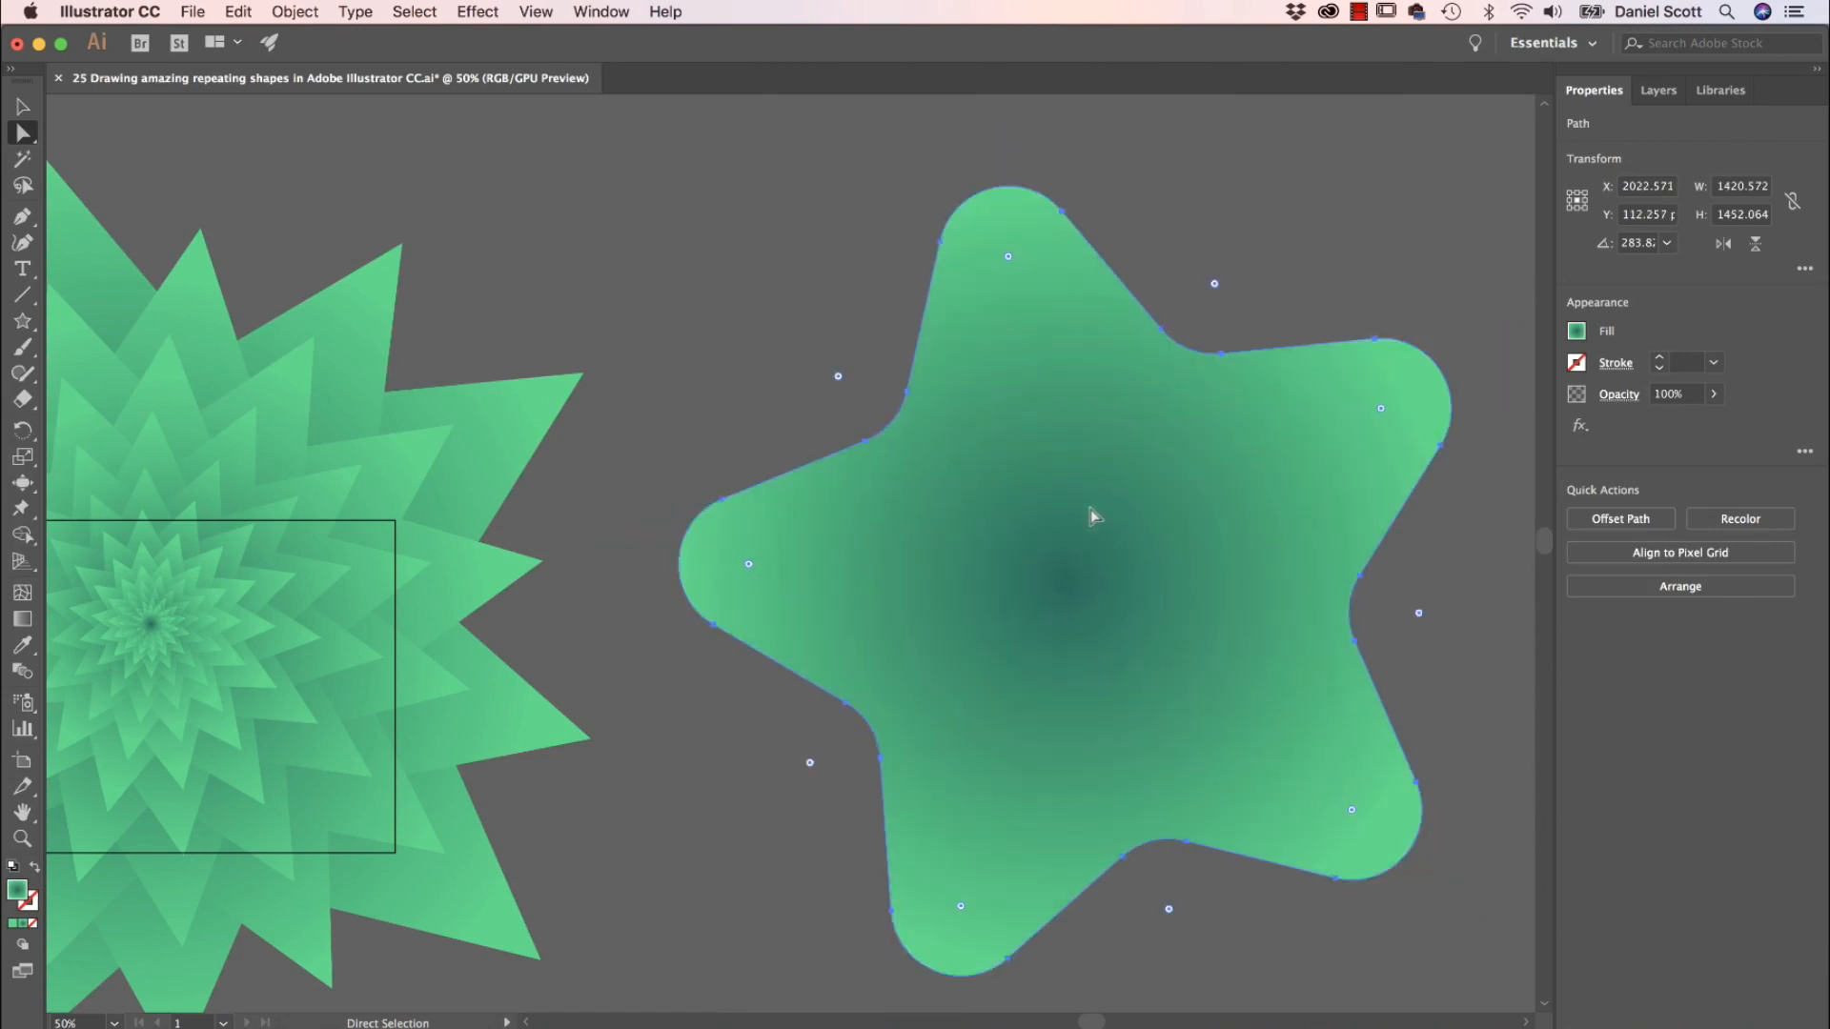
key("BackSpace")
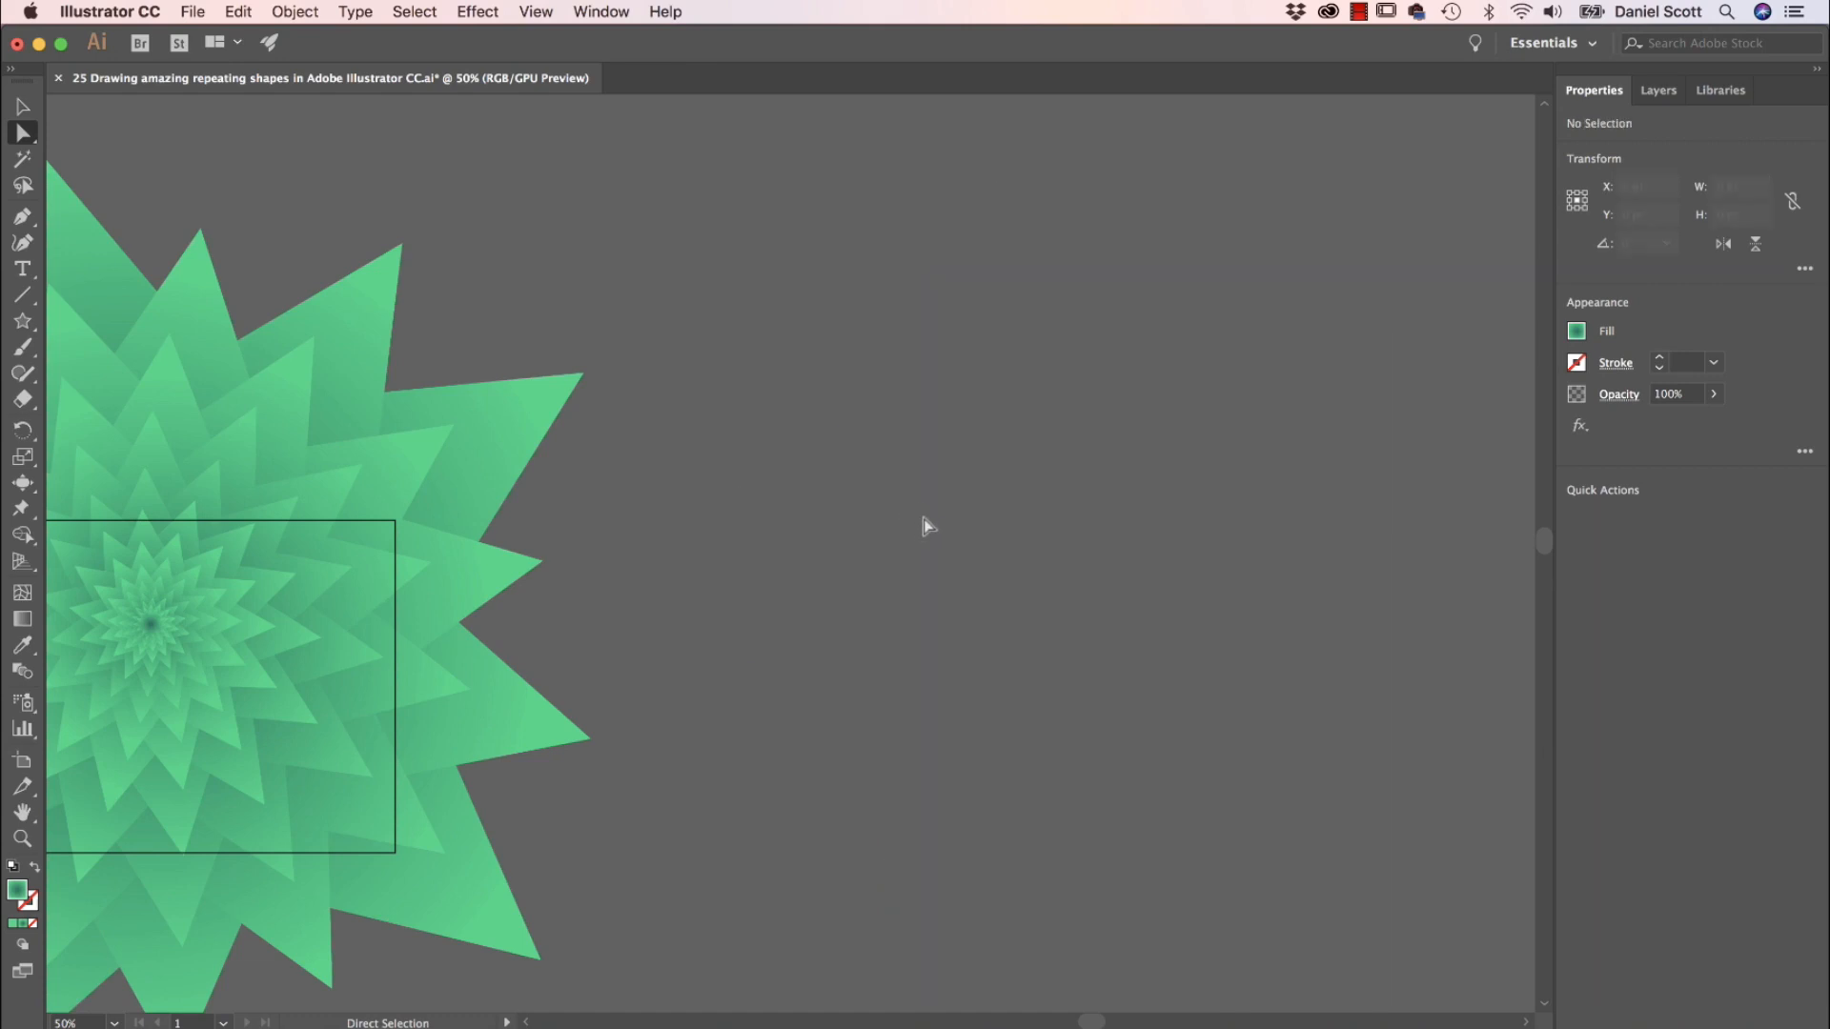
Select the whole star pattern and move it slightly left and down so its center sits in the artboard's upper-left area.
key("v")
left_click_drag(747, 569, 1192, 515)
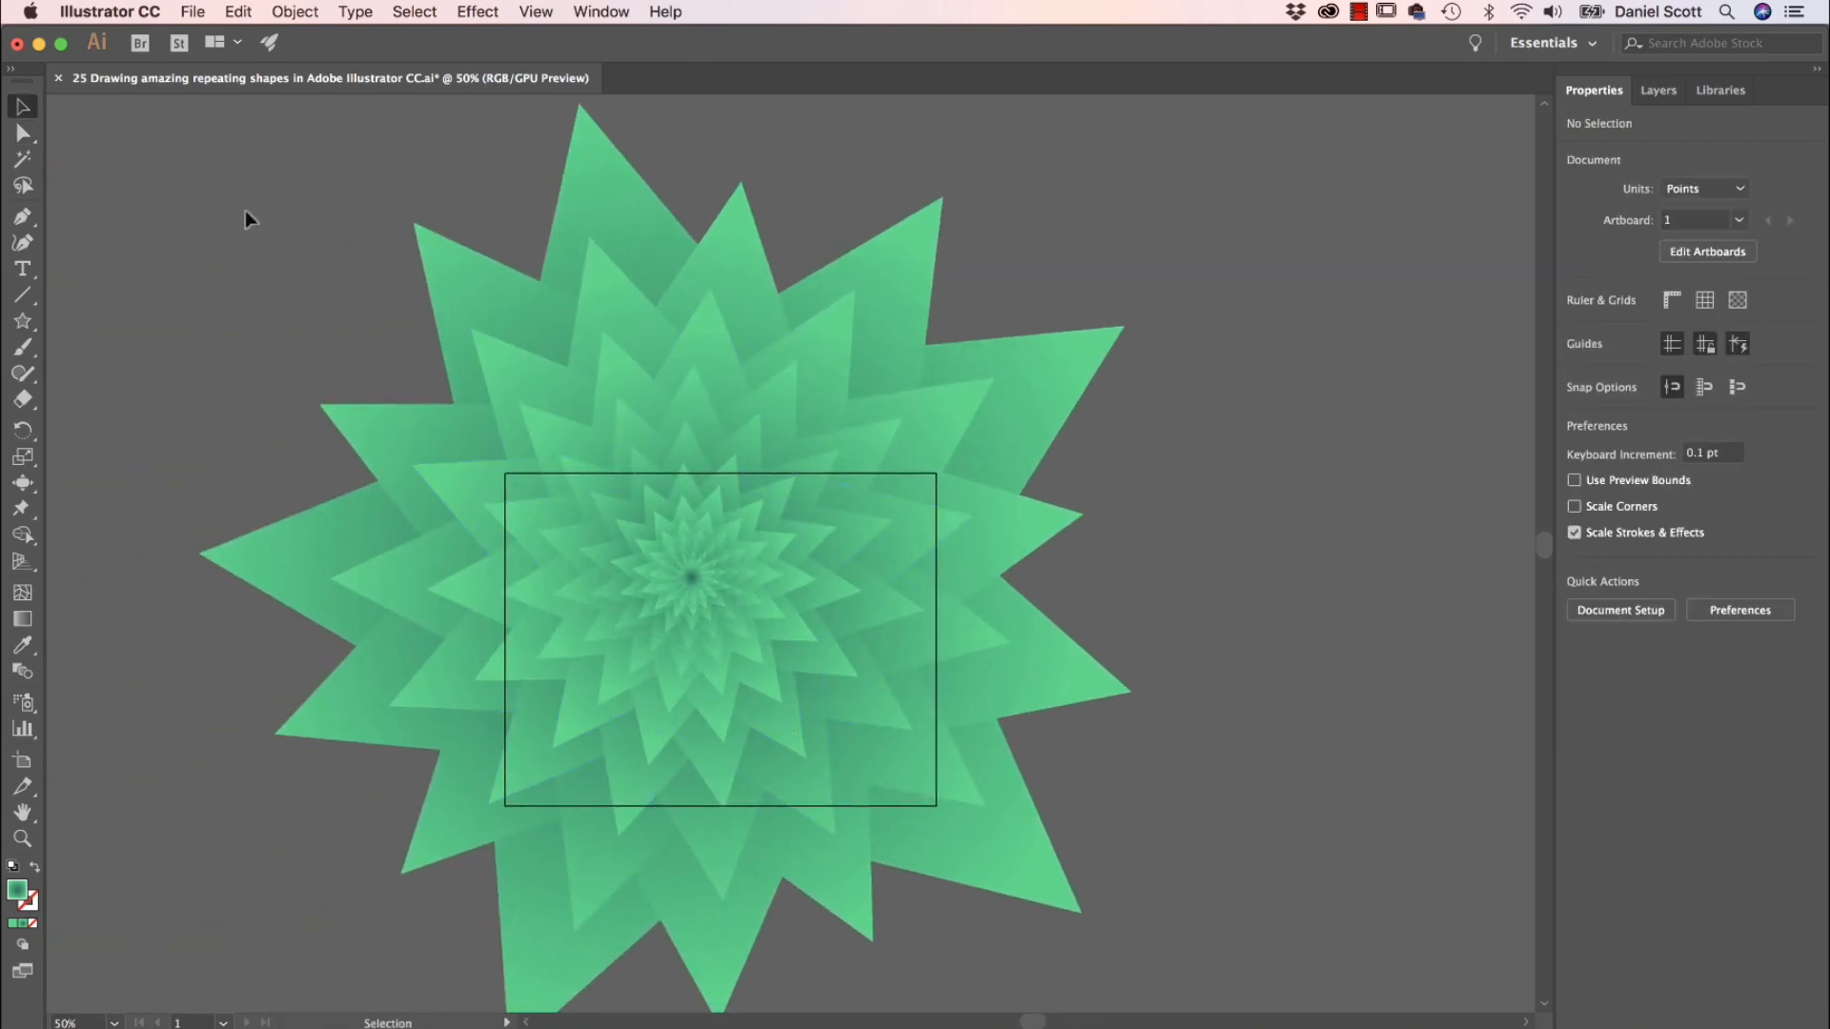
left_click_drag(245, 216, 1119, 760)
left_click_drag(764, 572, 719, 621)
left_click(1323, 745)
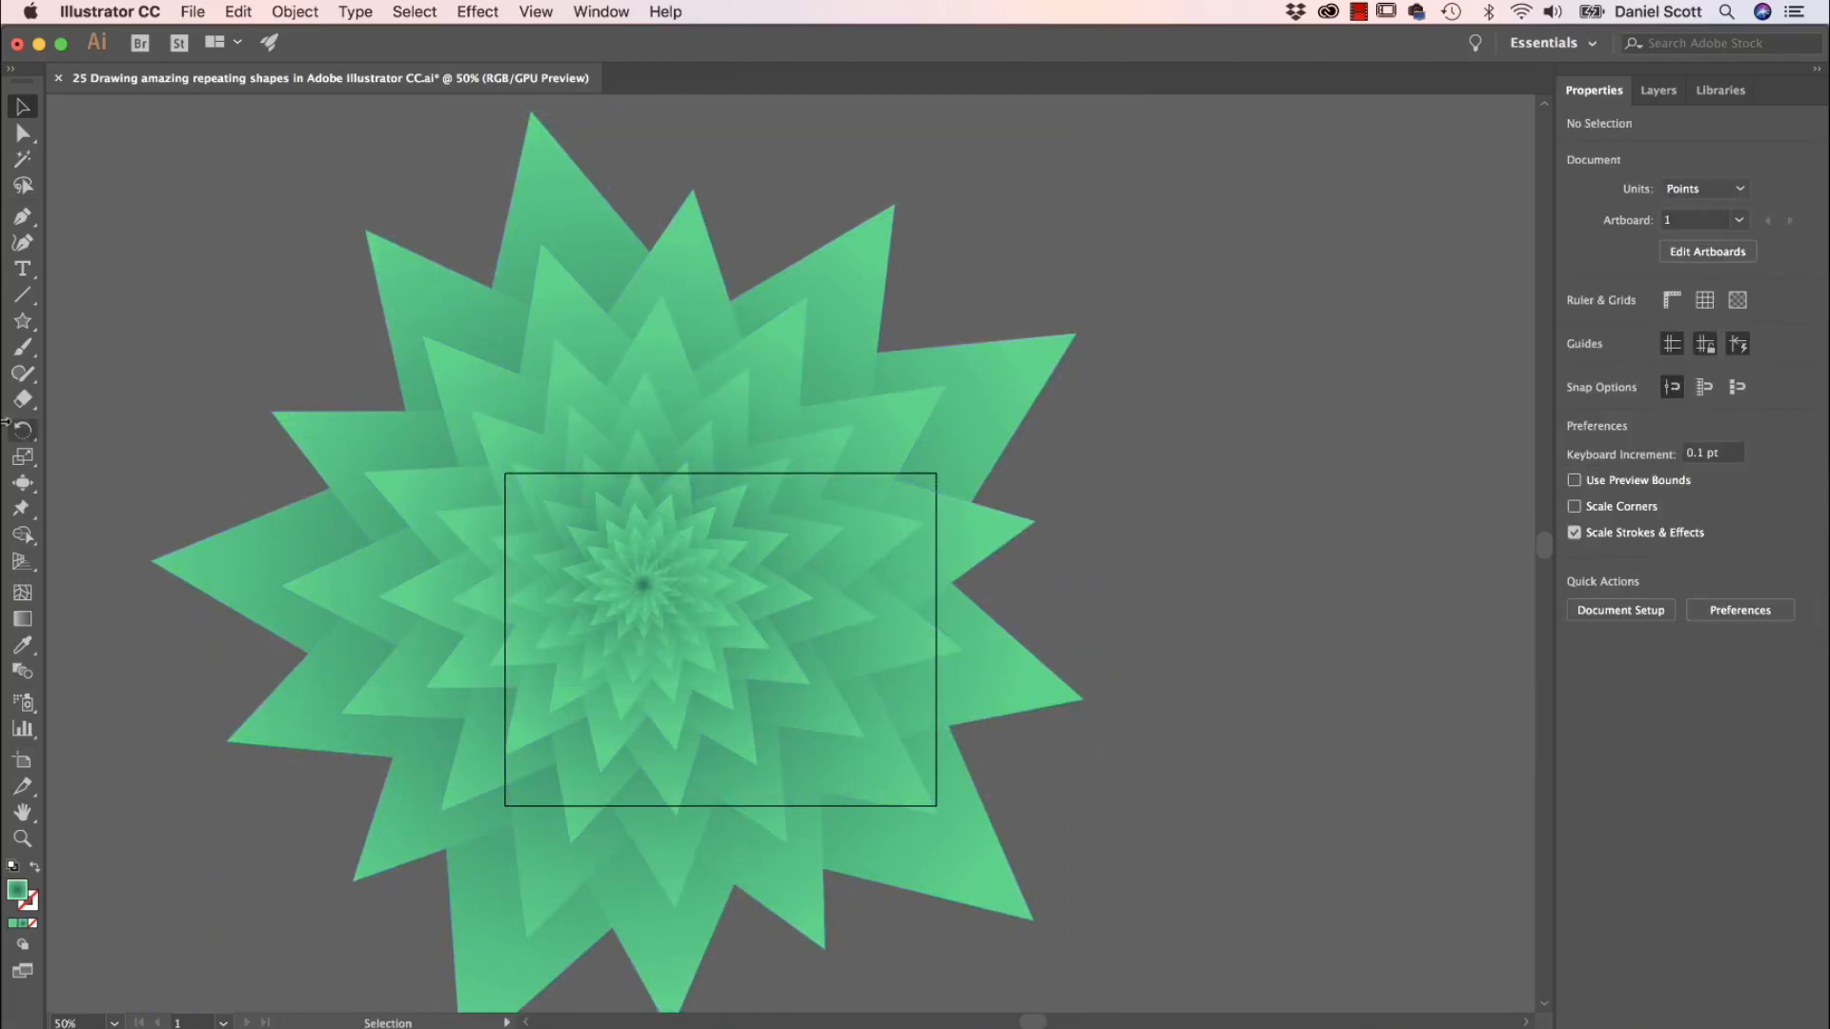
Draw a 792 × 612 pt rectangle exactly covering the artboard on top of the star pattern.
left_click(22, 321)
left_click(85, 325)
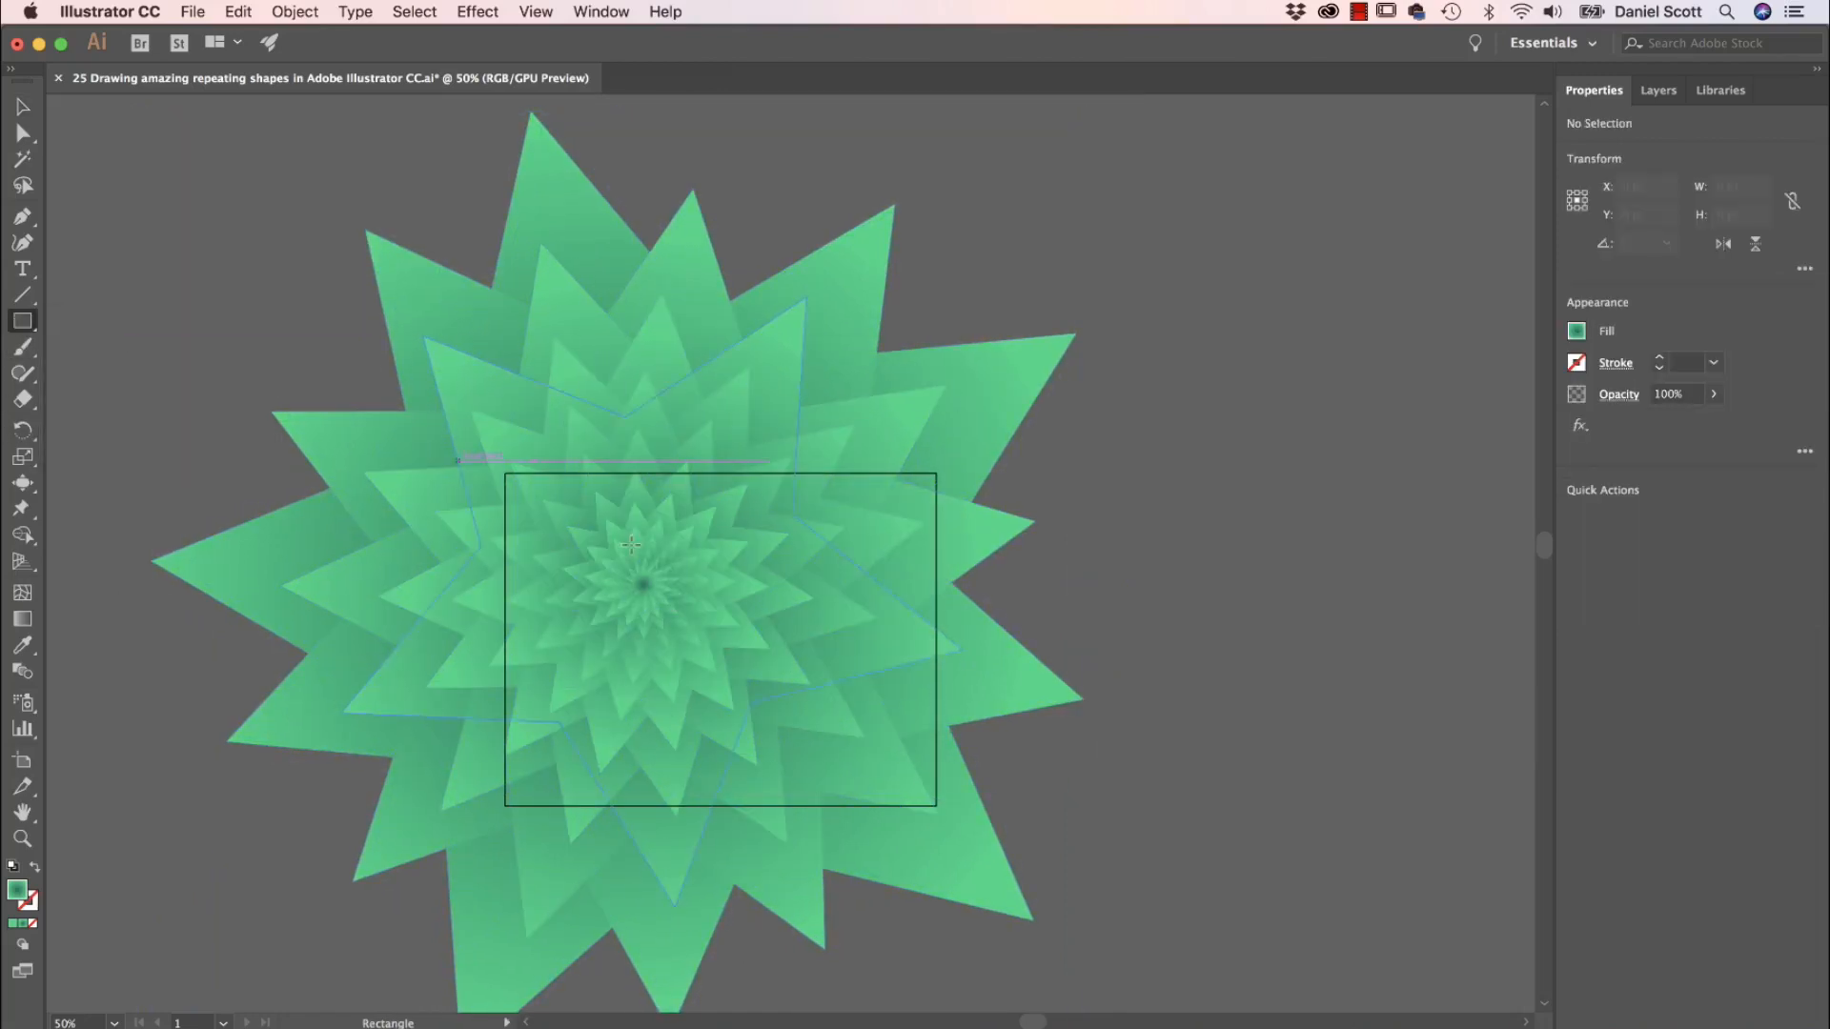
left_click_drag(507, 470, 938, 806)
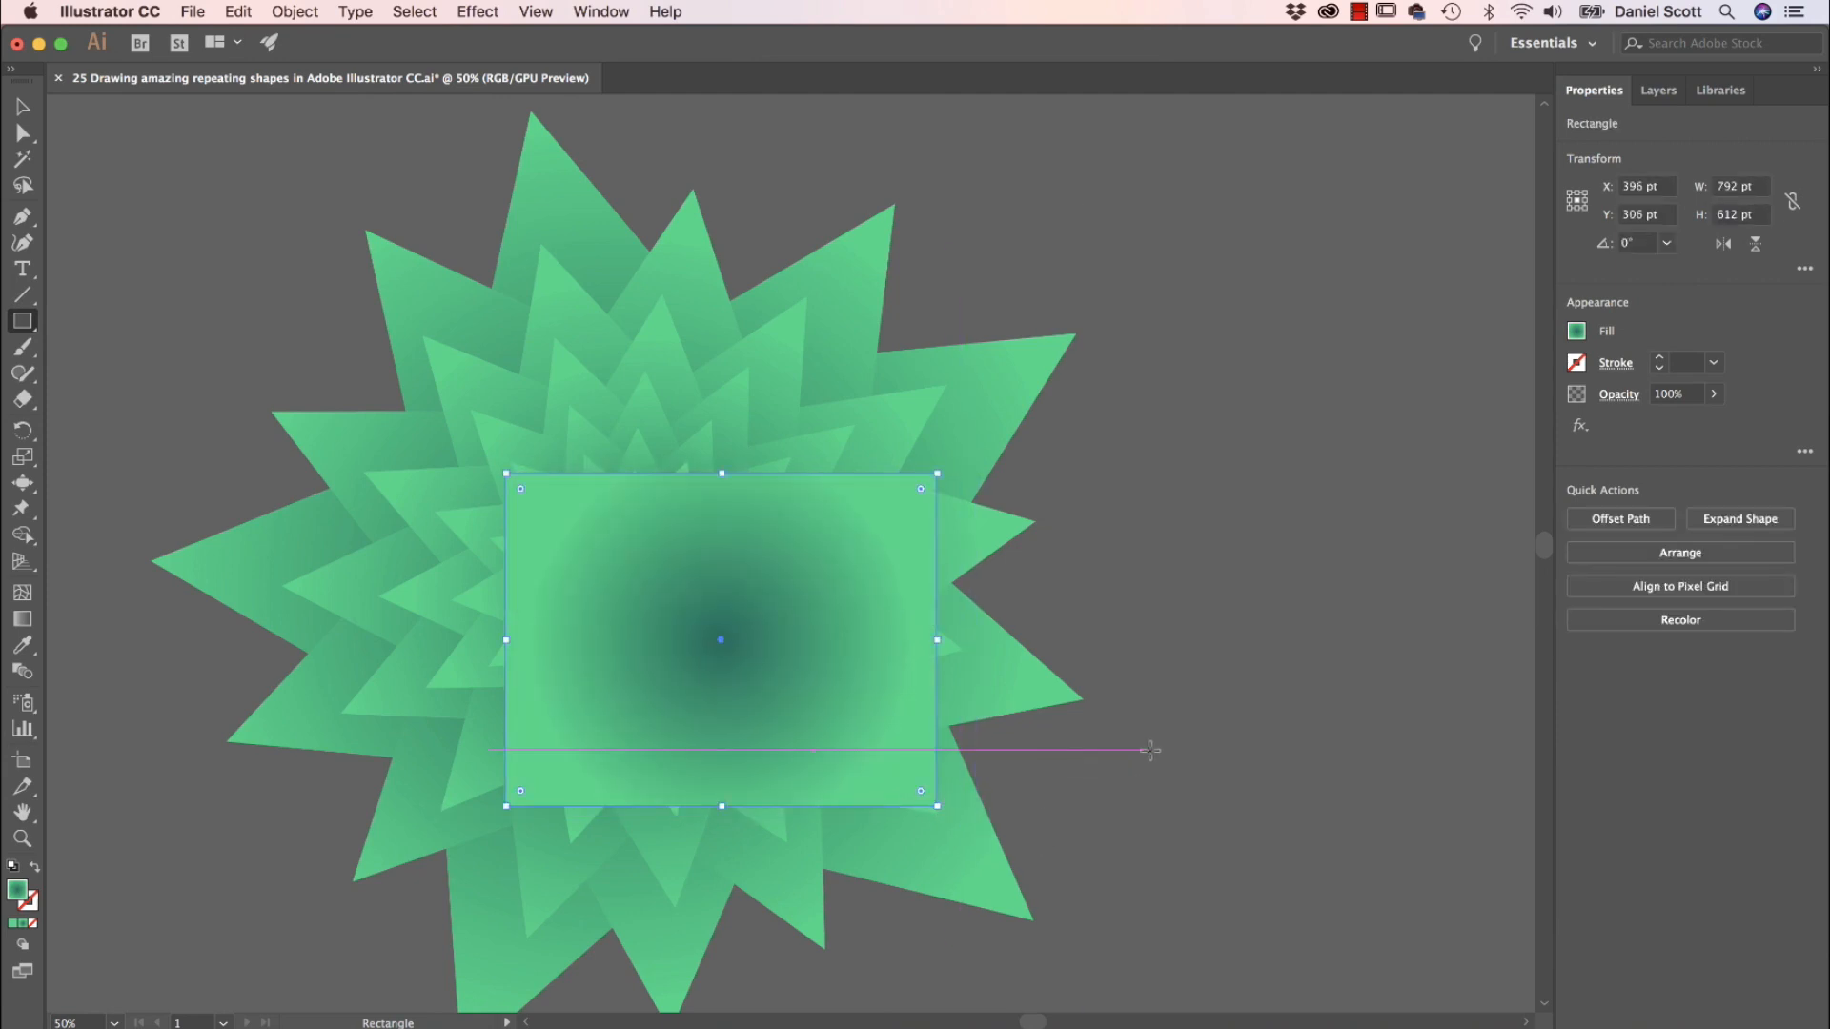
Crop the star pattern to the artboard by making a clipping mask from the rectangle and all the stars.
key("v")
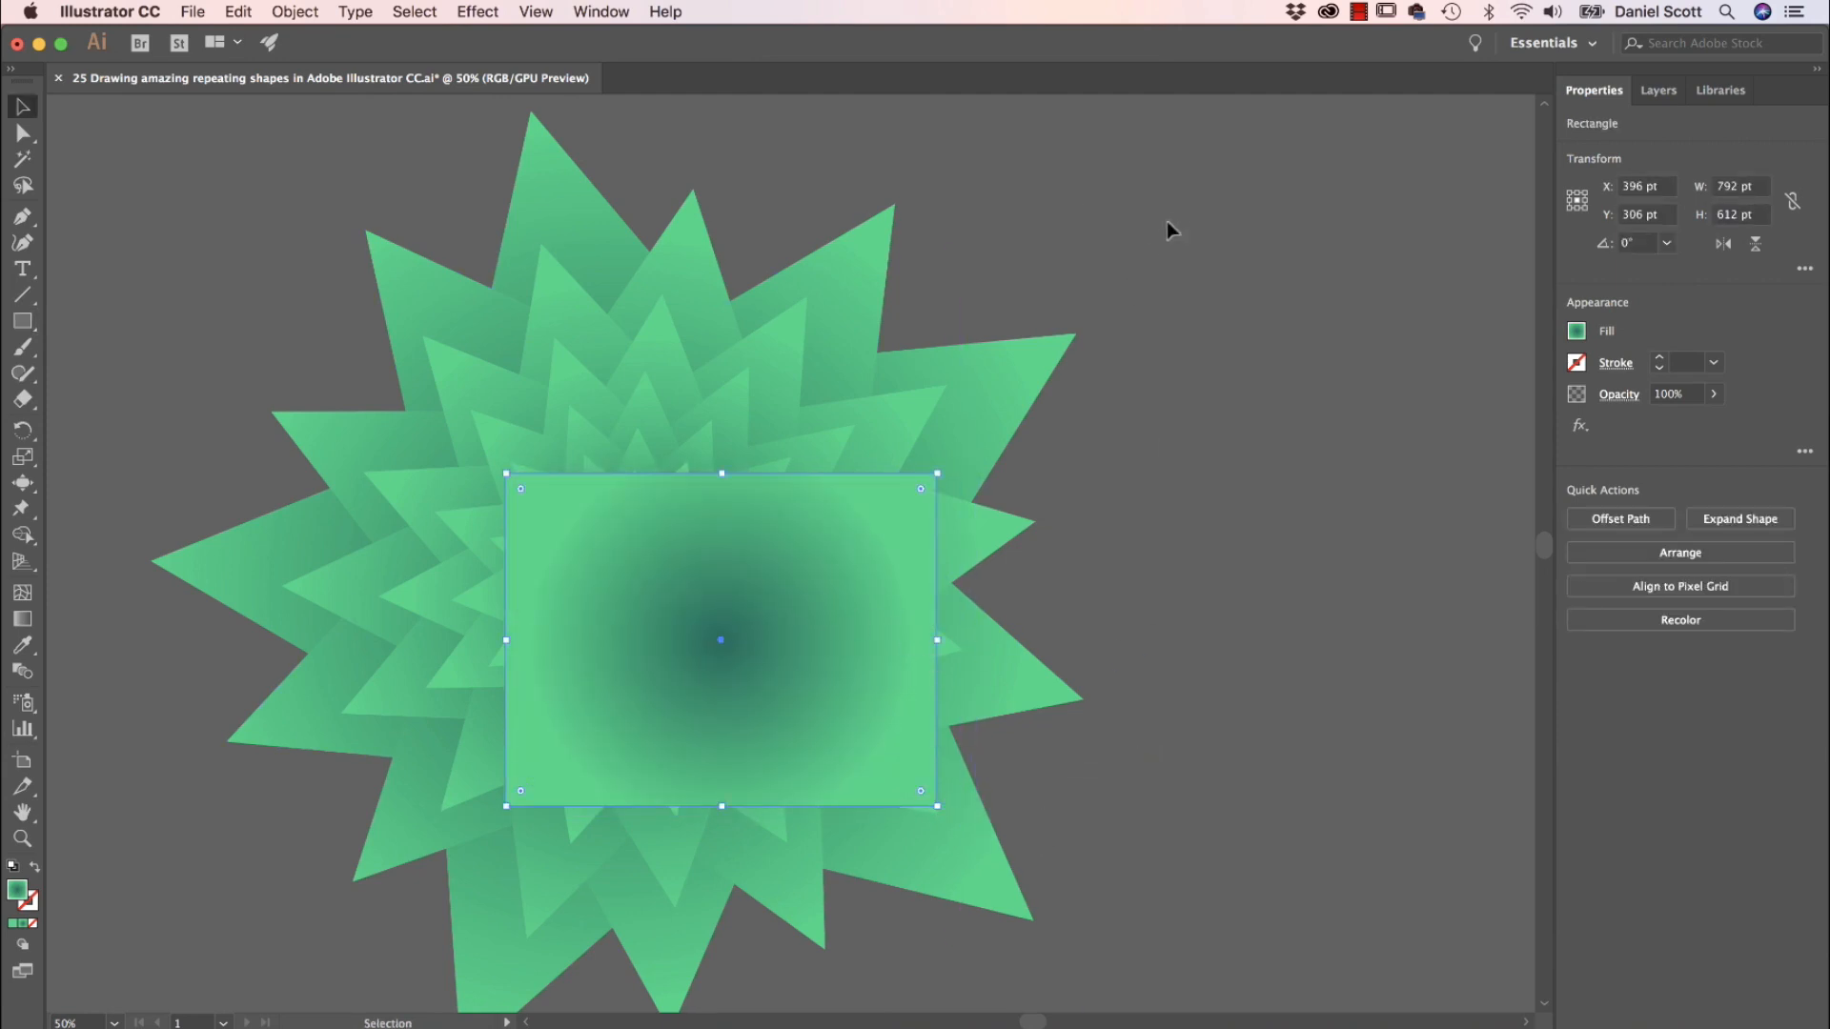
key("super+a")
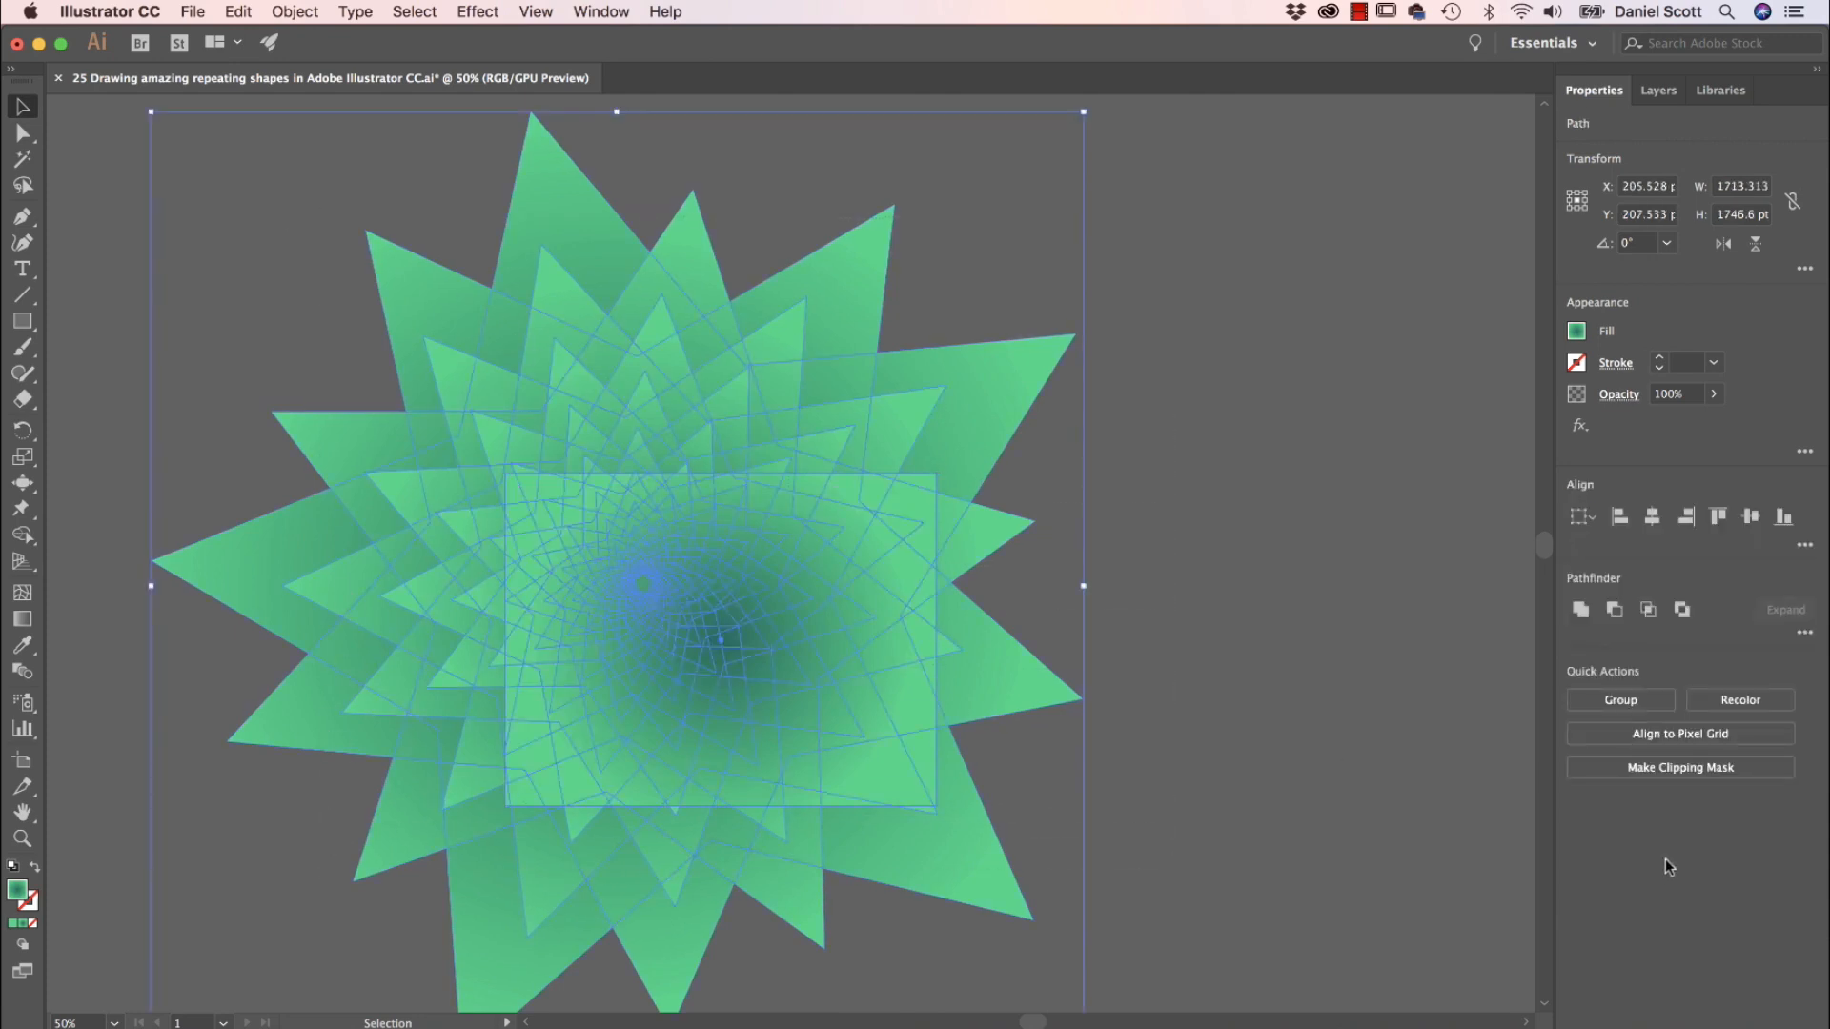
left_click(1681, 767)
left_click(1255, 833)
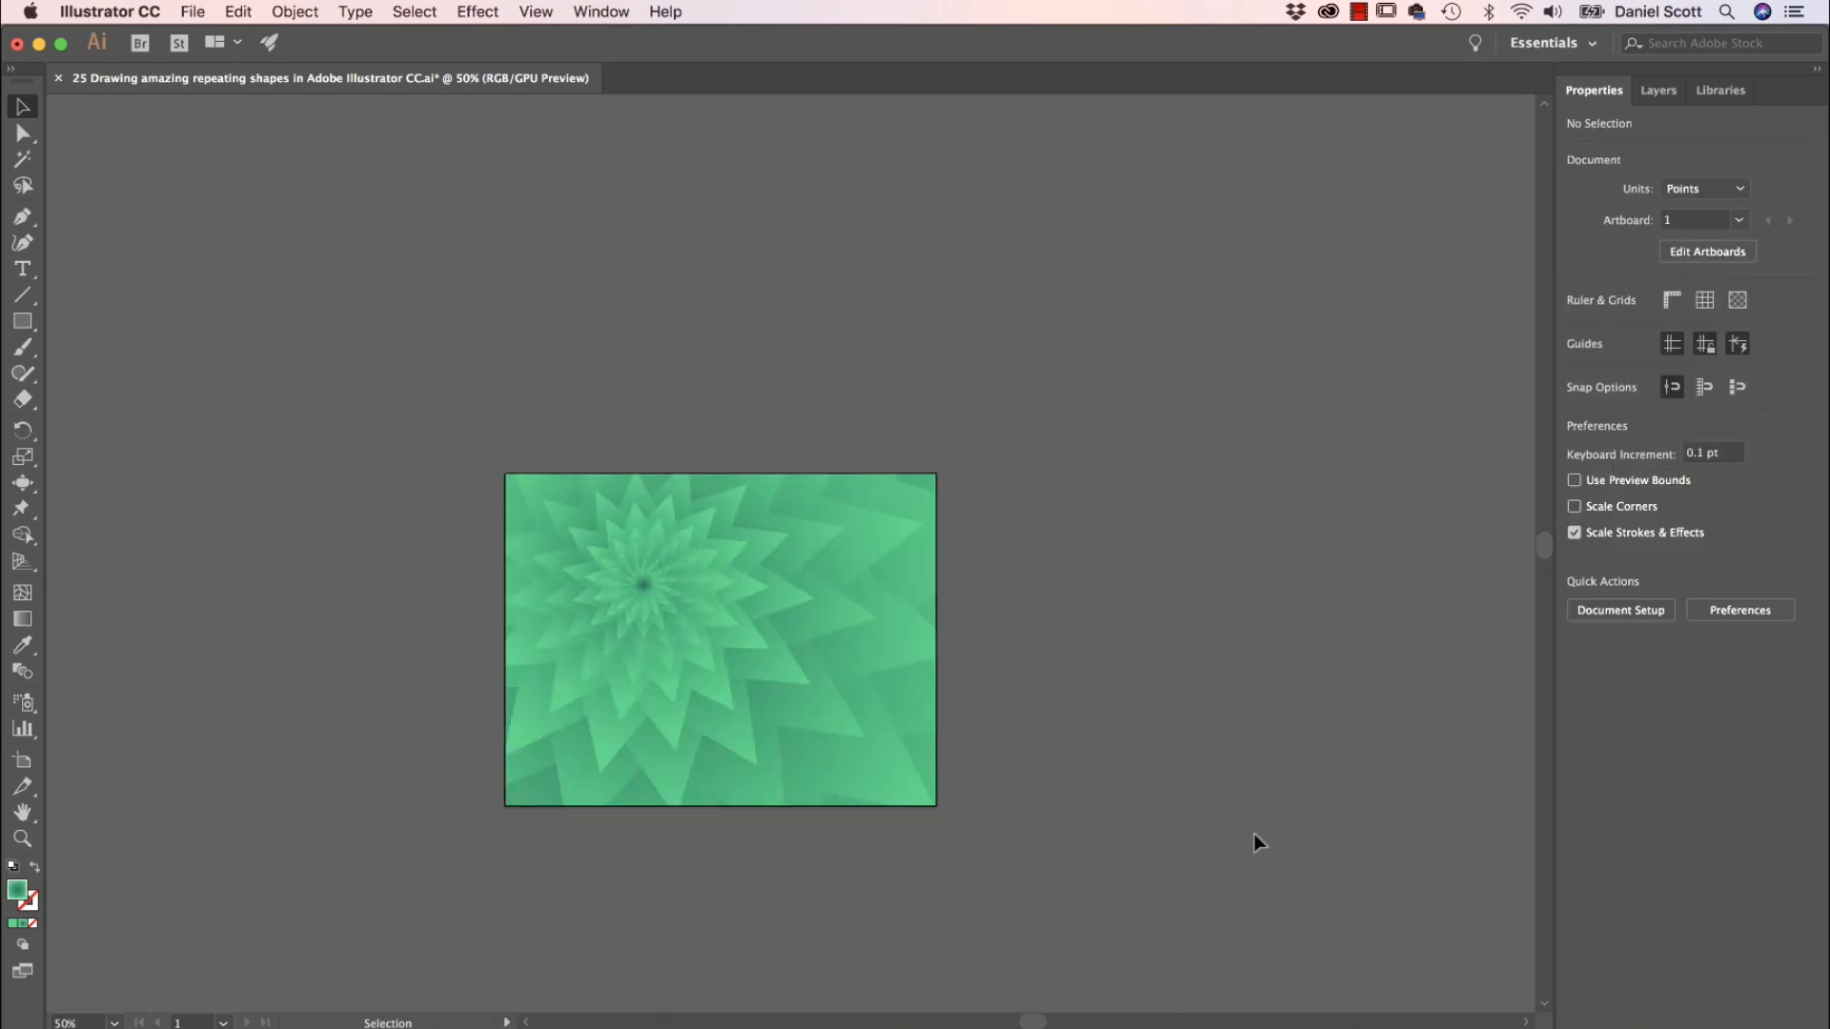